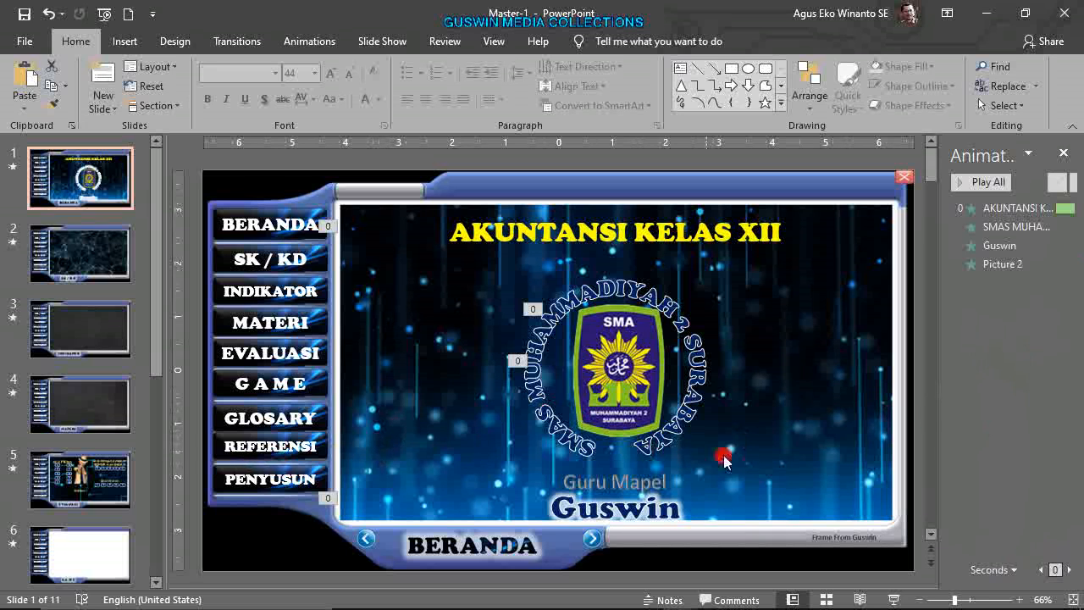
click(945, 596)
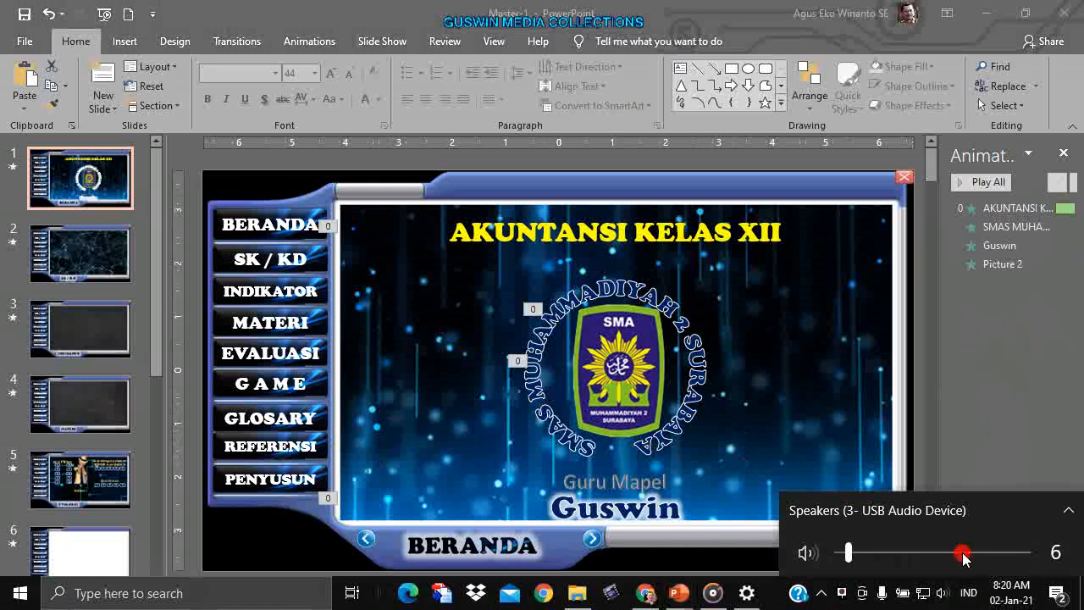
click(982, 429)
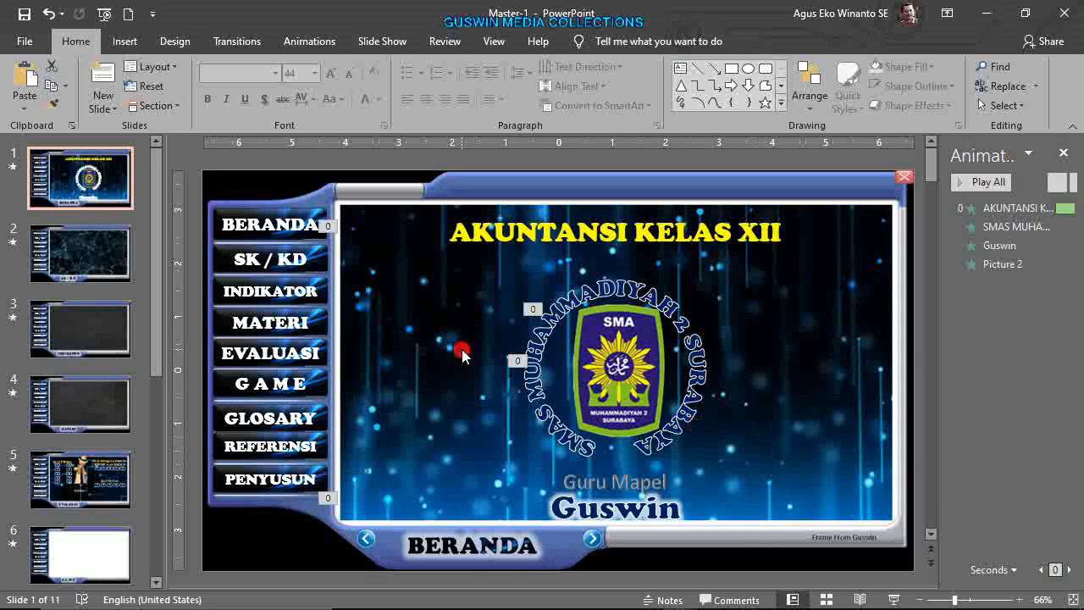
- Run the slide show and test the navigation between the MATERI and EVALUASI slides
click(893, 599)
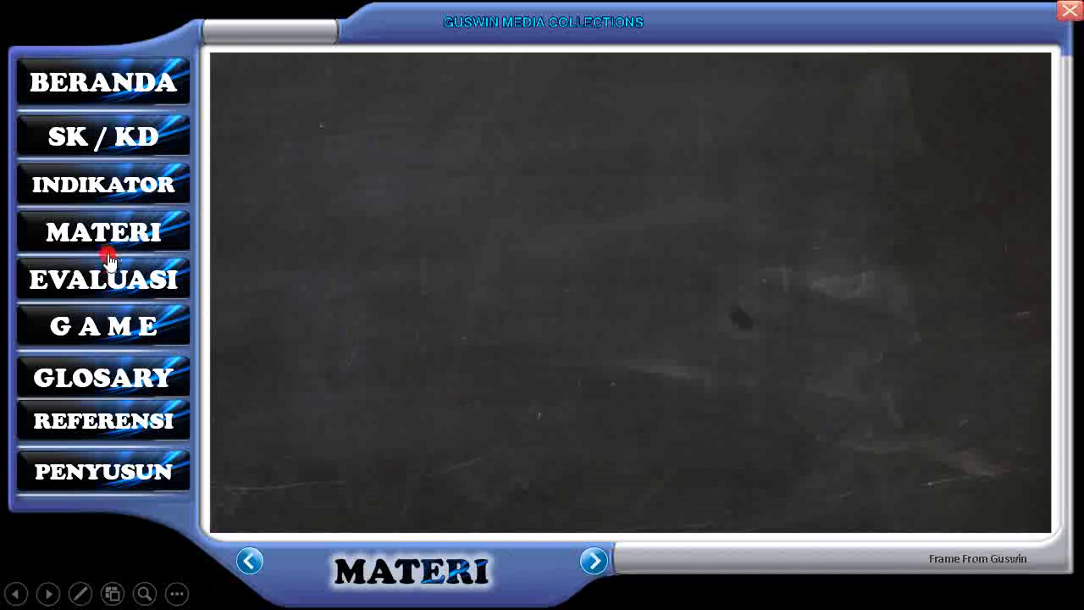
click(594, 563)
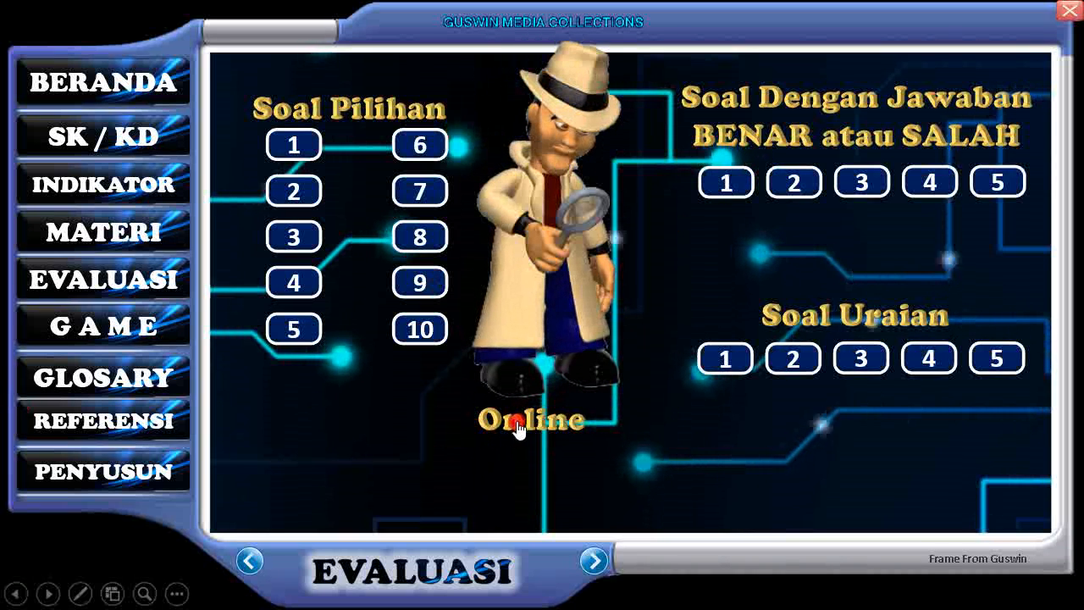
click(119, 240)
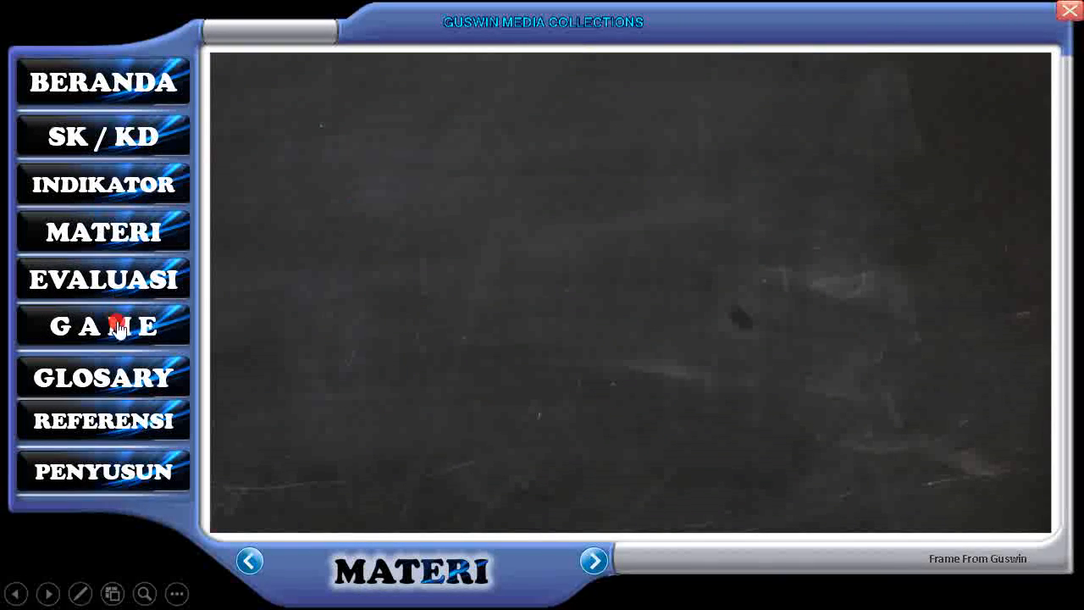
click(134, 282)
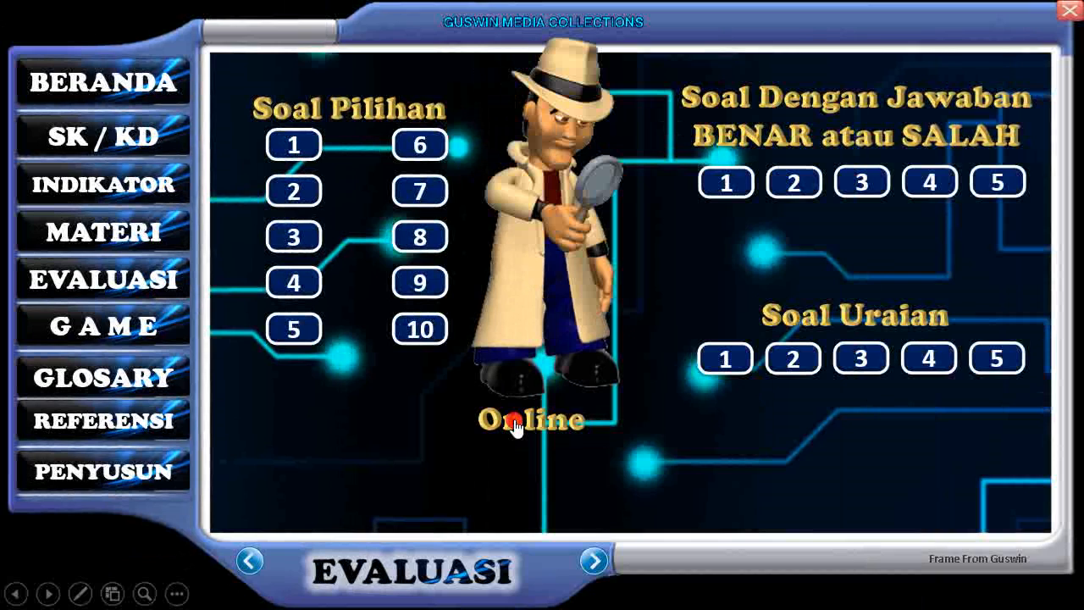
- Test the Online link on the EVALUASI slide, pause the linked YouTube video, and return to slide editing
click(515, 426)
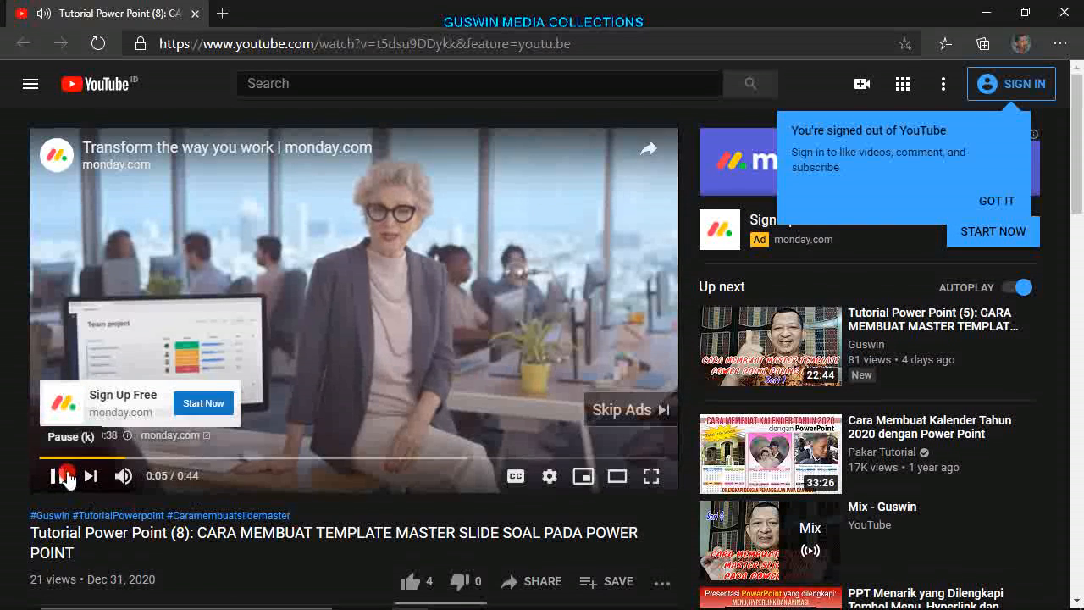
click(57, 475)
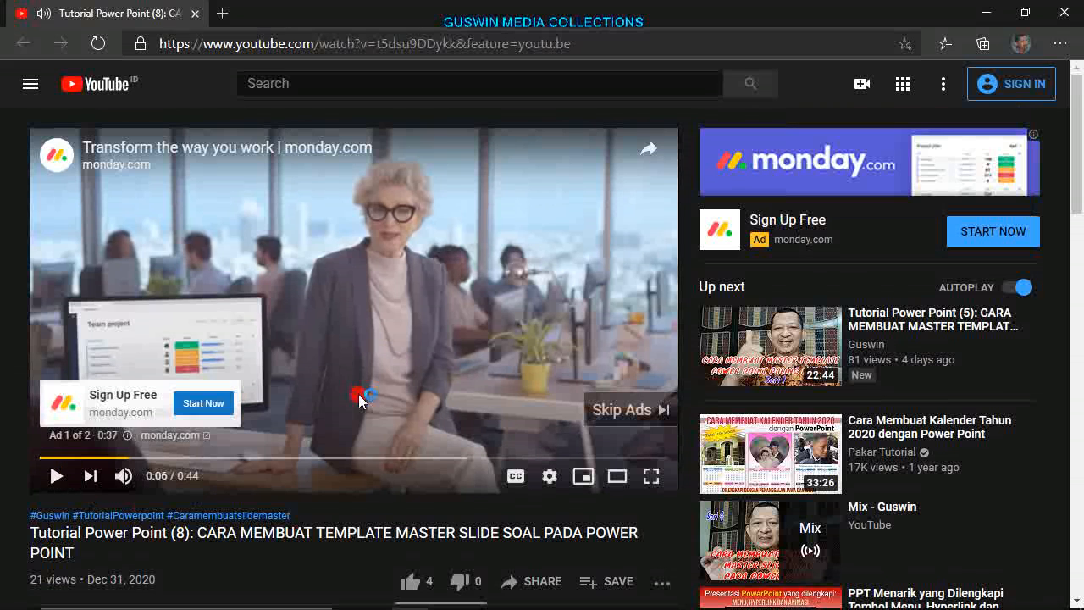
click(989, 15)
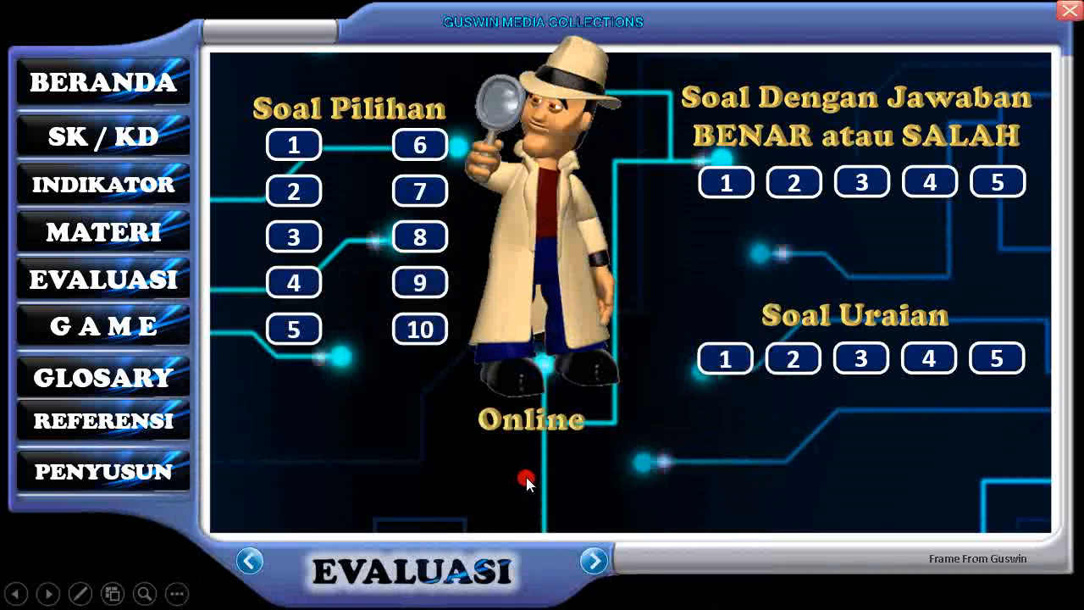
key(Escape)
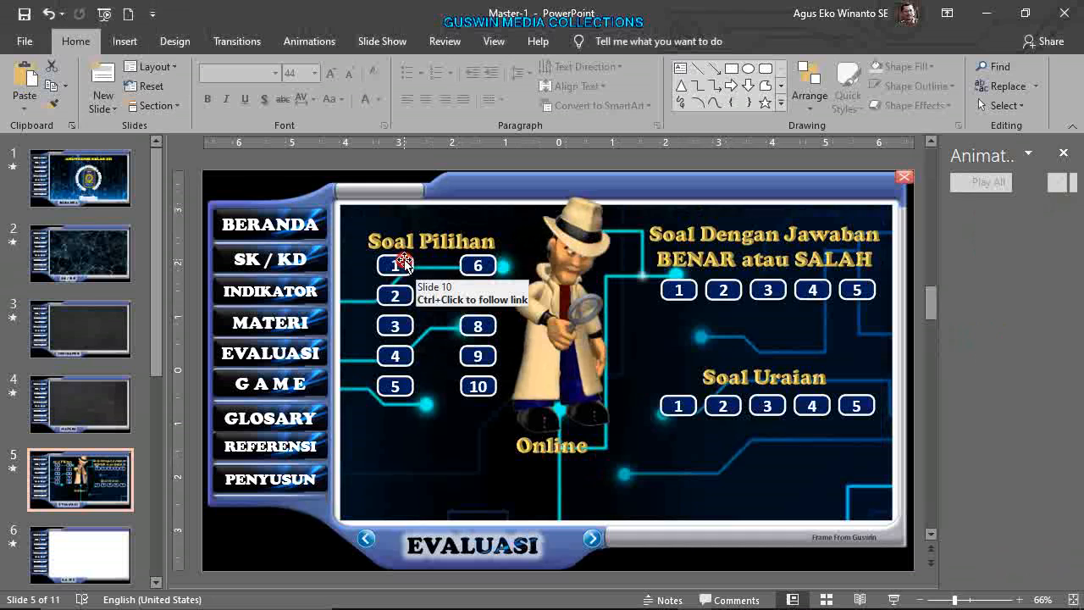
- Look over the custom slide layouts available in the presentation
click(166, 71)
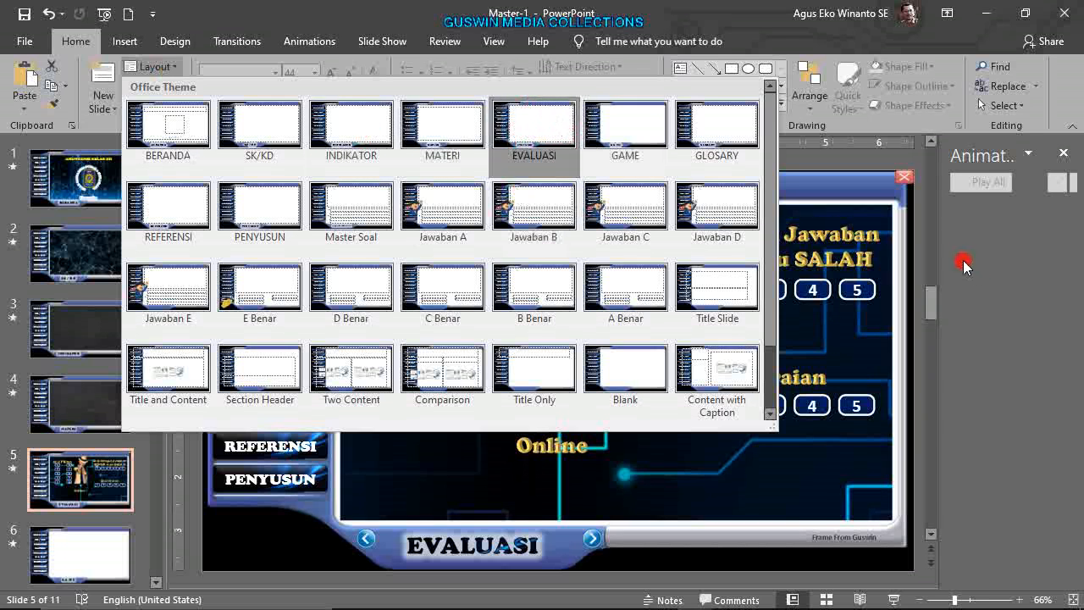
click(990, 286)
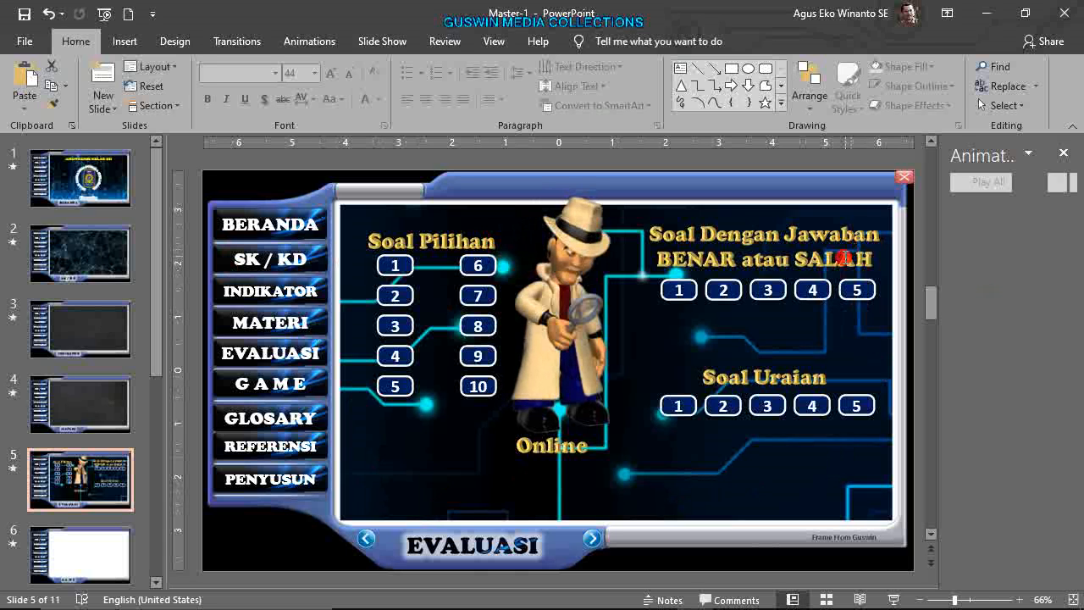
- Inspect the Online text box's hyperlink, comparing its web address with the link targets inside the document, and leave the link as is
click(571, 456)
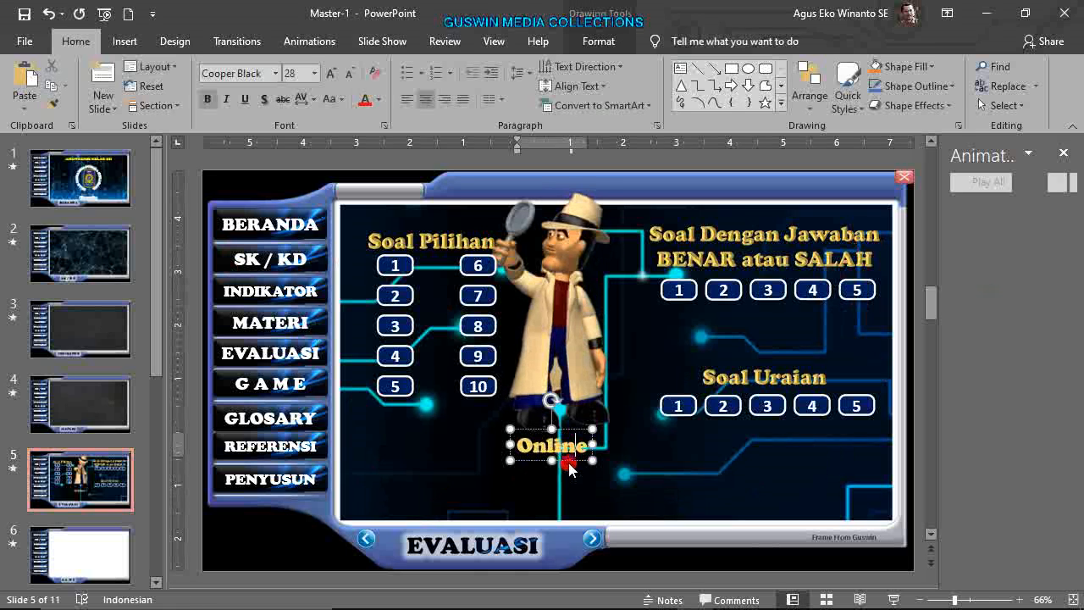
click(574, 461)
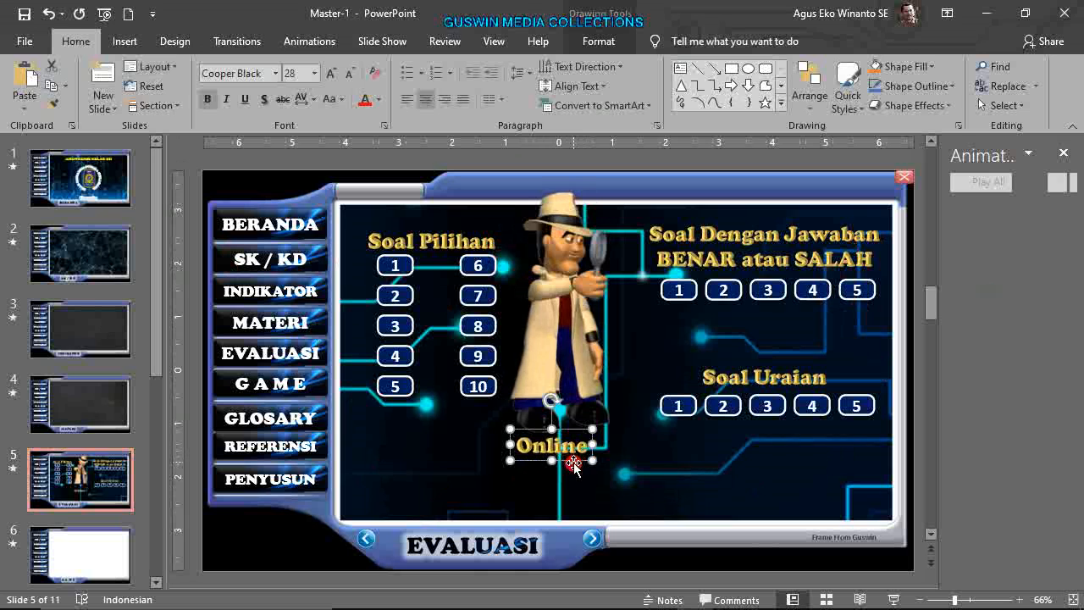
right_click(574, 461)
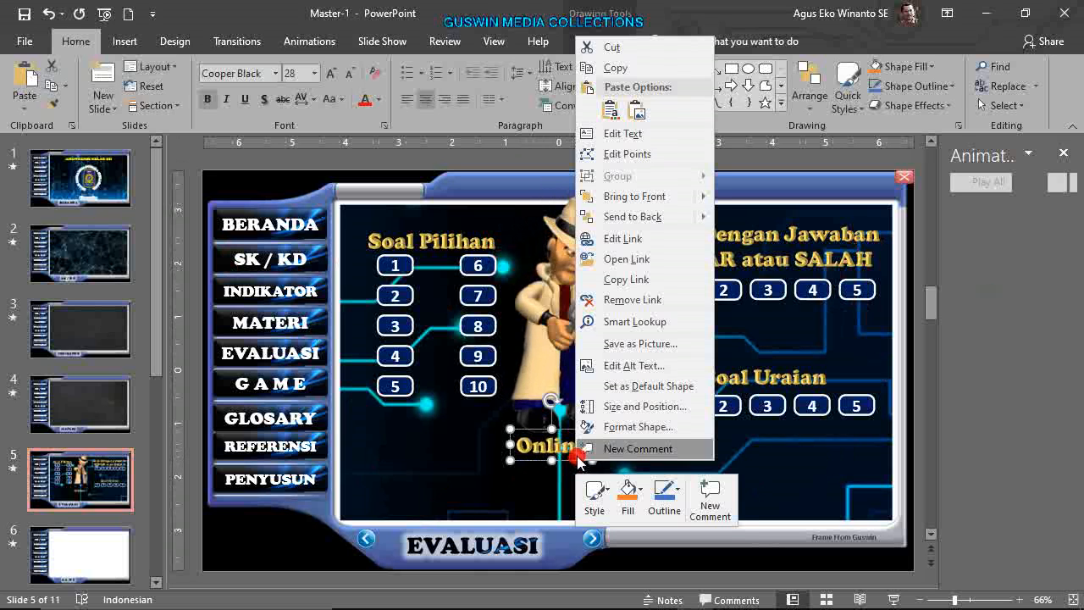
click(631, 241)
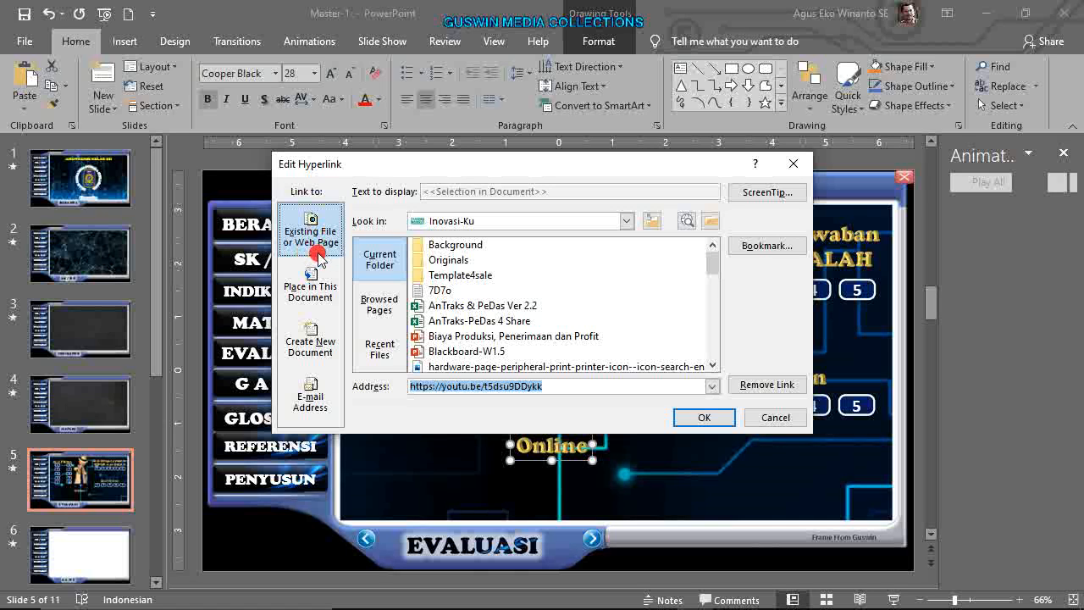
click(316, 298)
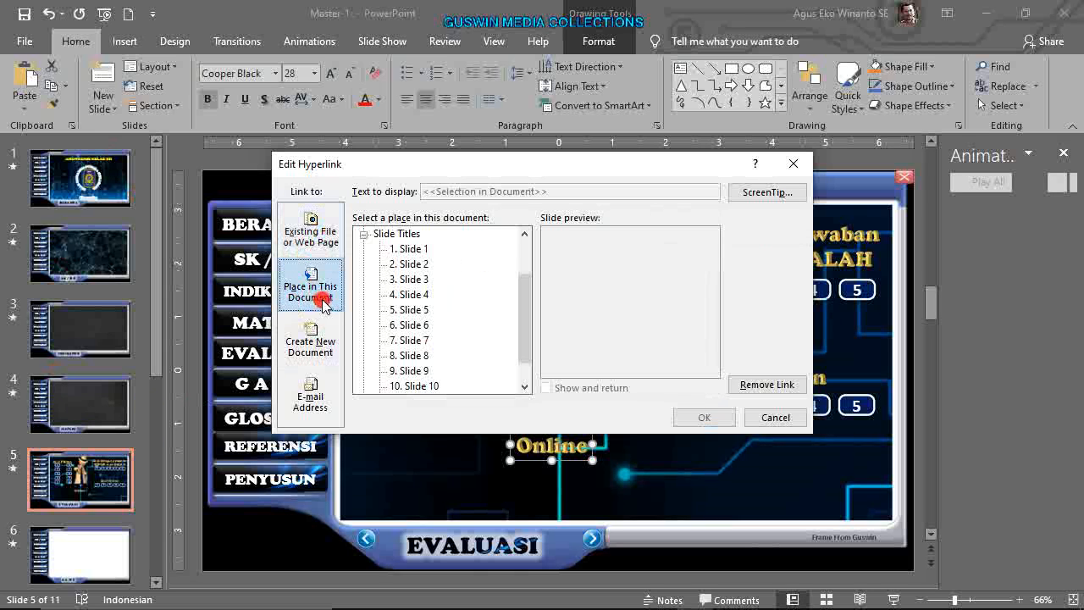
click(312, 234)
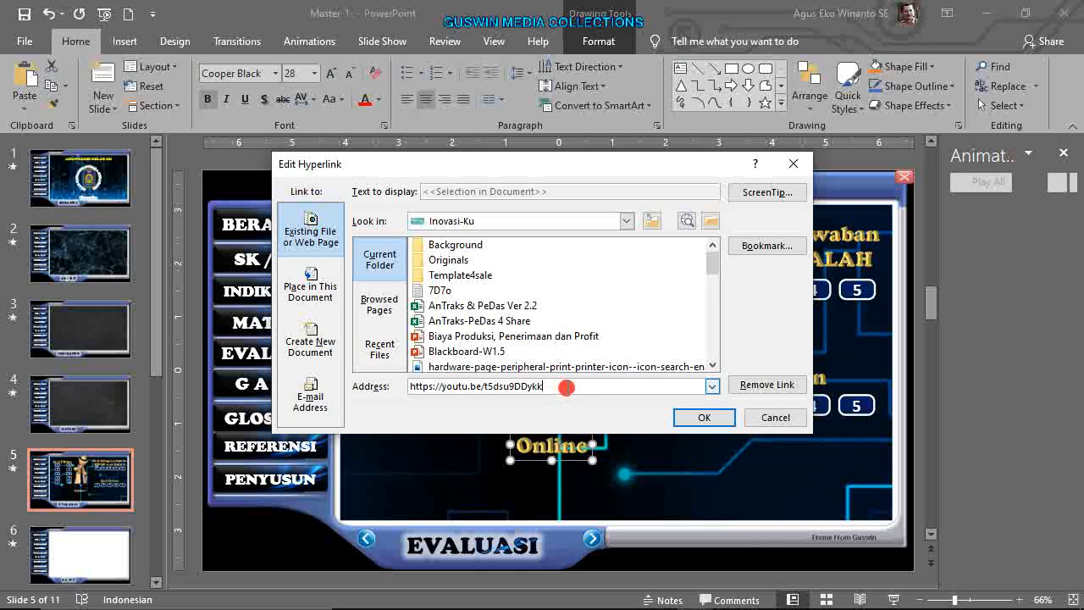
drag(575, 391, 373, 389)
click(785, 417)
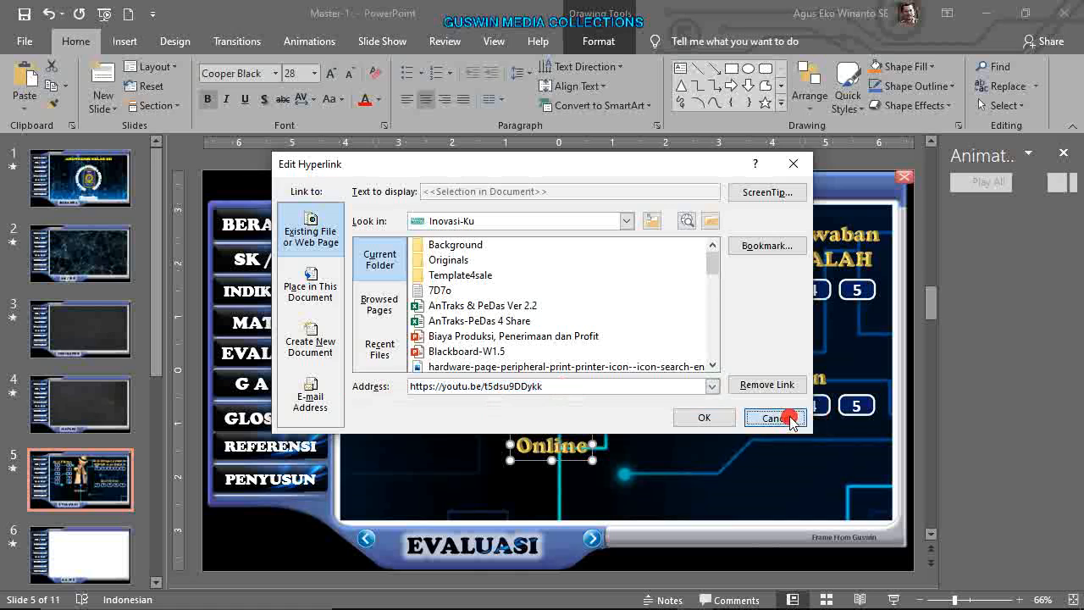
click(1027, 292)
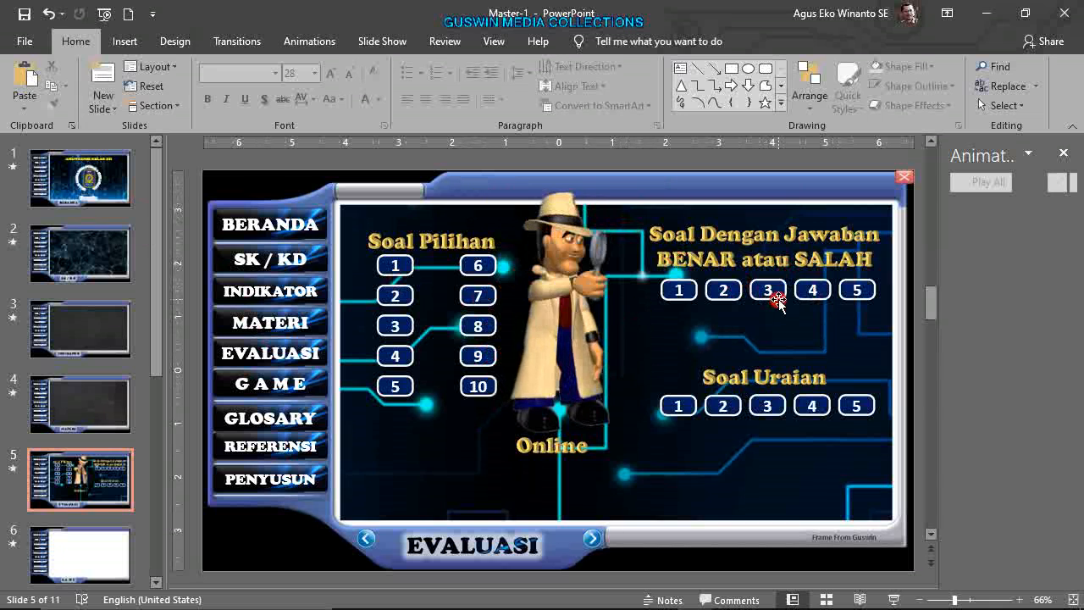
- Review the file formats available for saving a copy of the presentation without saving it
click(31, 39)
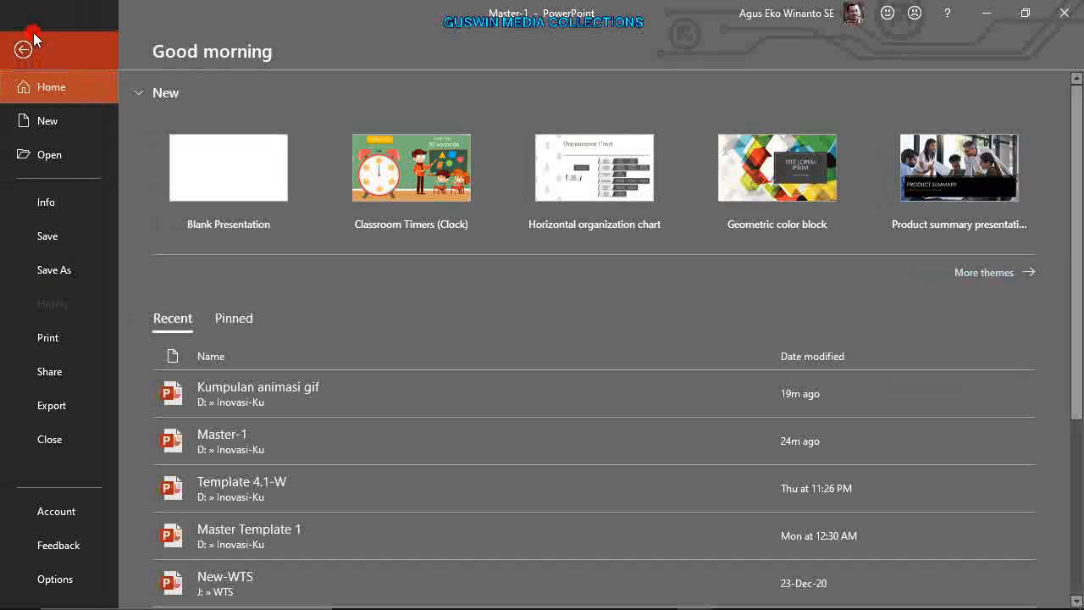
click(71, 281)
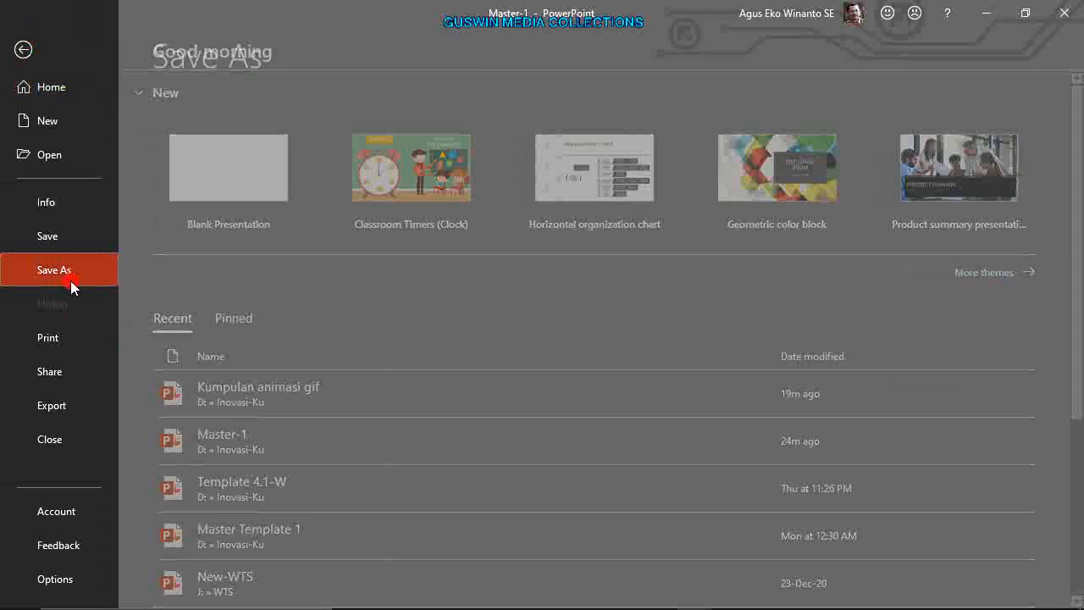
click(259, 477)
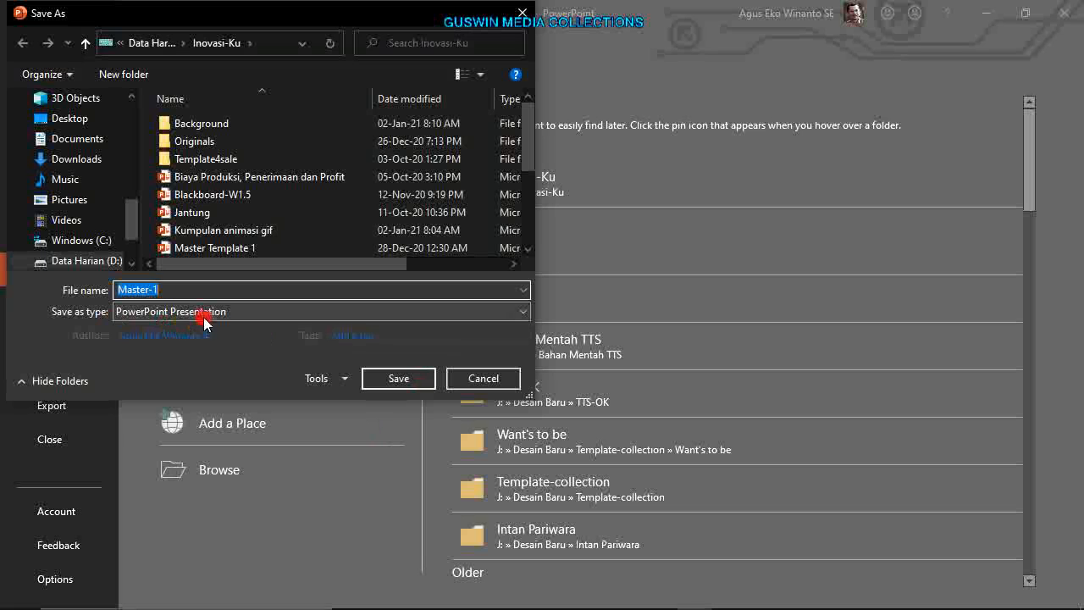
click(518, 311)
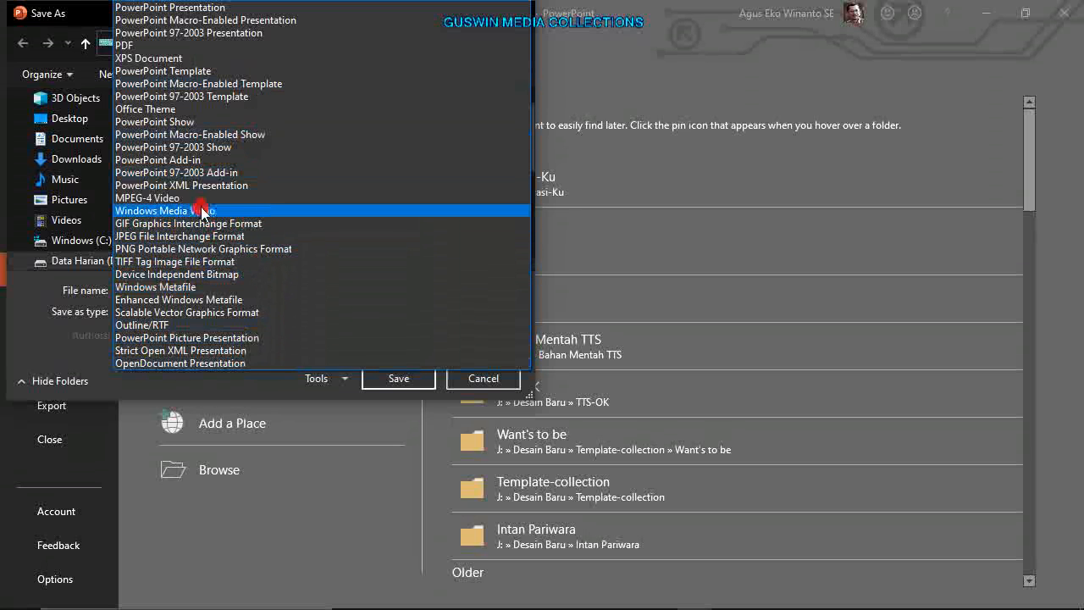
click(615, 68)
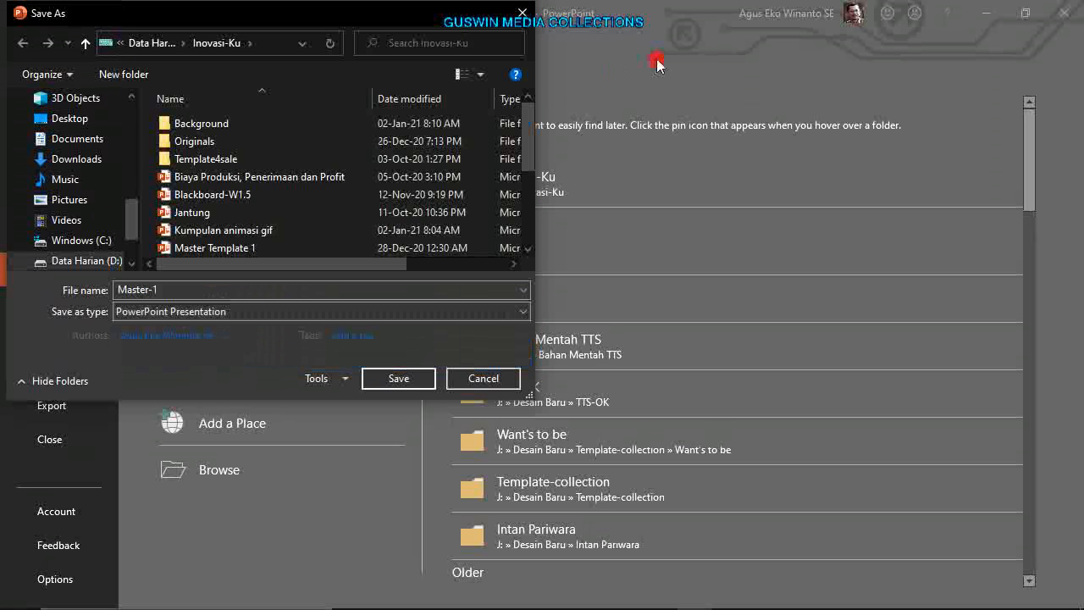
click(482, 379)
key(Escape)
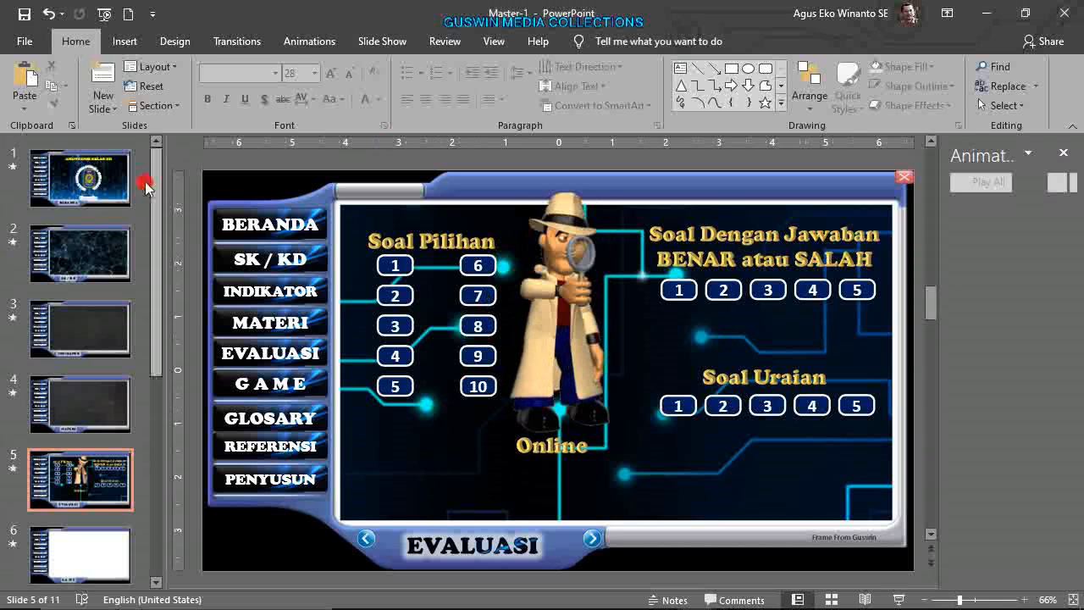
- Run the slide show from the EVALUASI slide and exit it with the slide's own close control
click(898, 602)
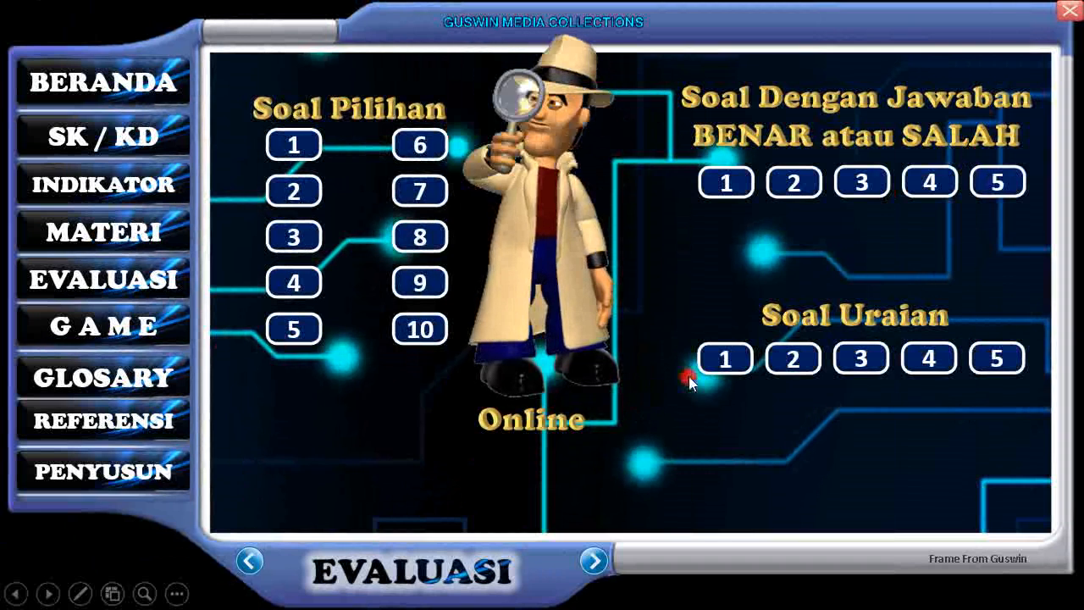
click(1072, 25)
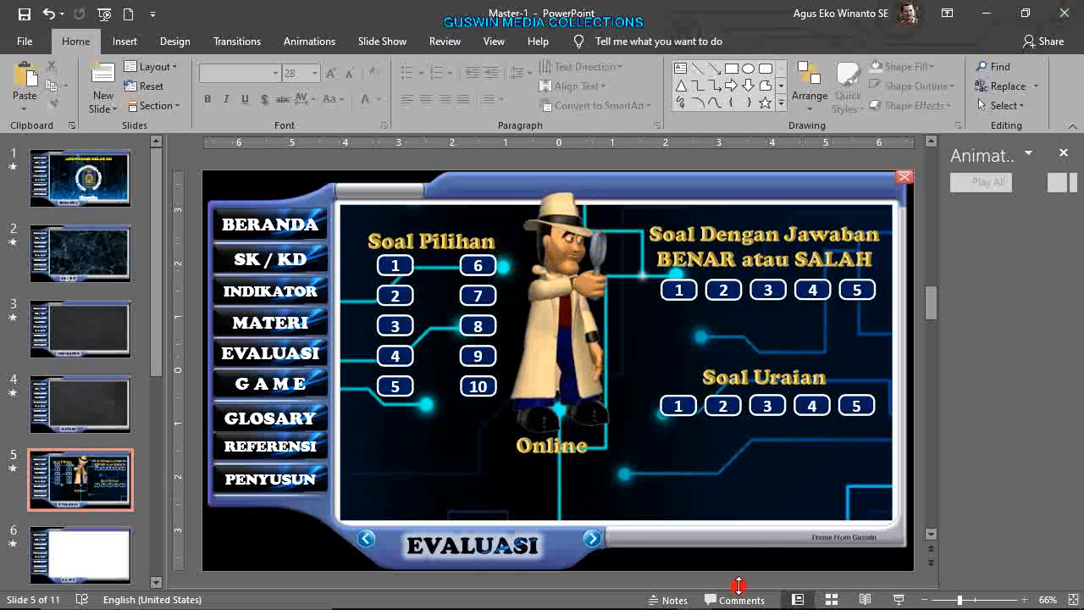
- Restart the slide show and open question 1 of Soal Pilihan from the EVALUASI slide
click(900, 600)
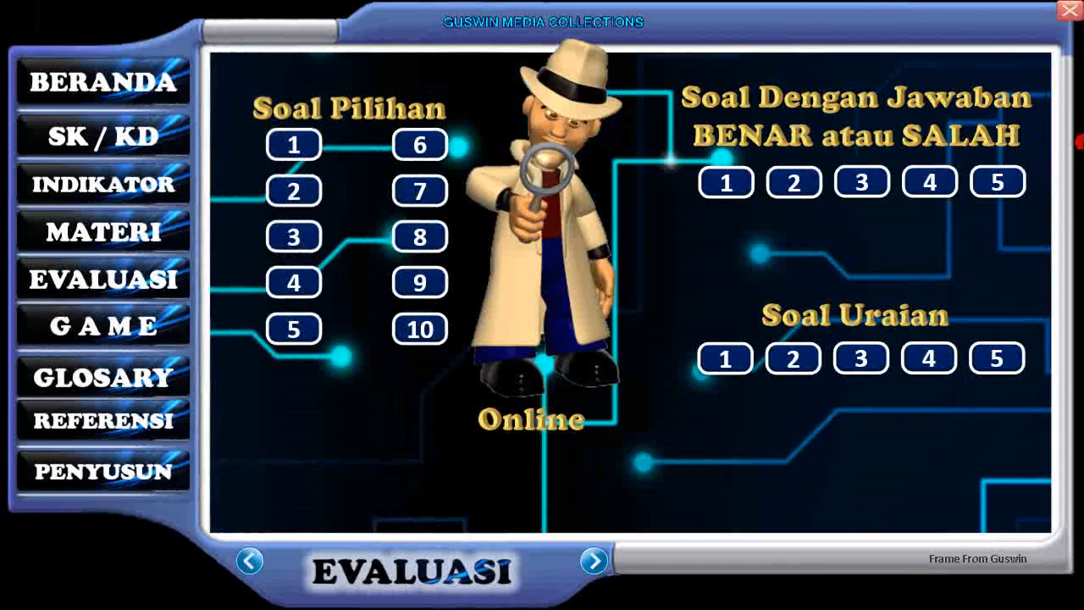
click(103, 284)
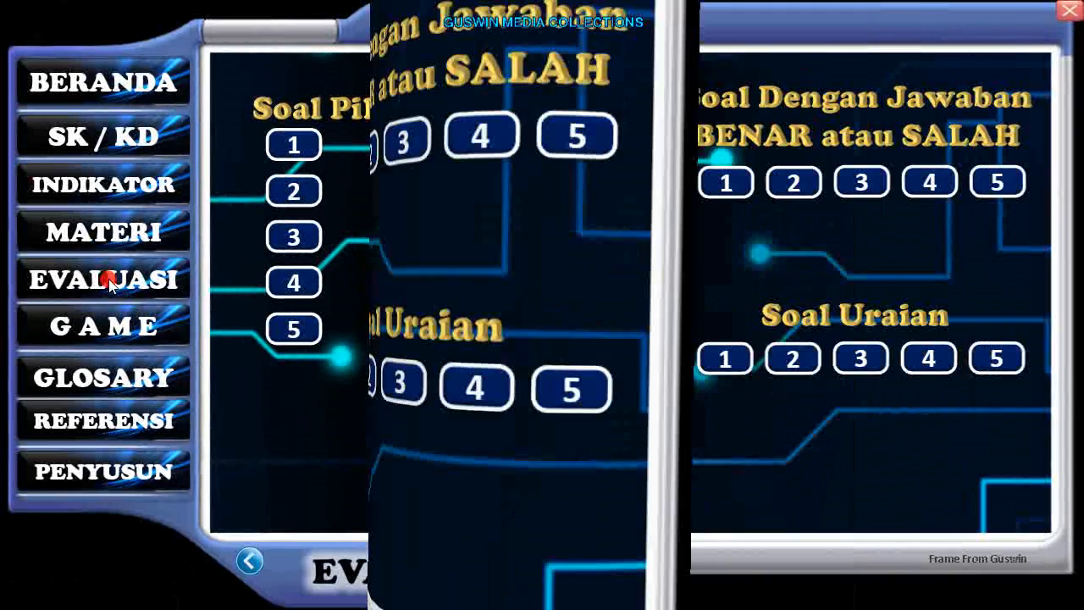
click(279, 144)
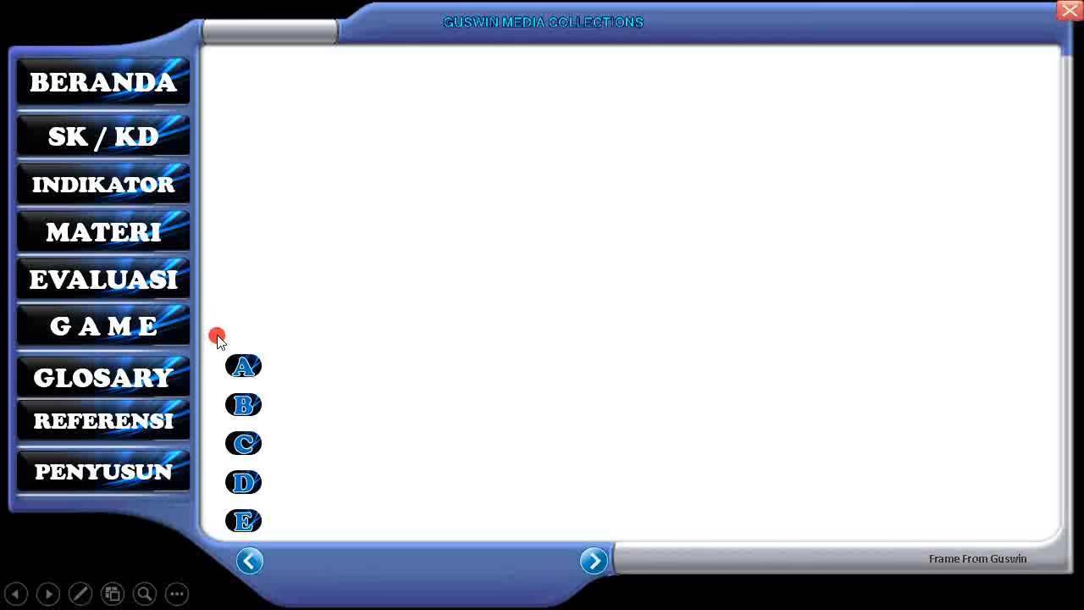
- Test the A to E answer choices on the multiple-choice question slide
click(266, 366)
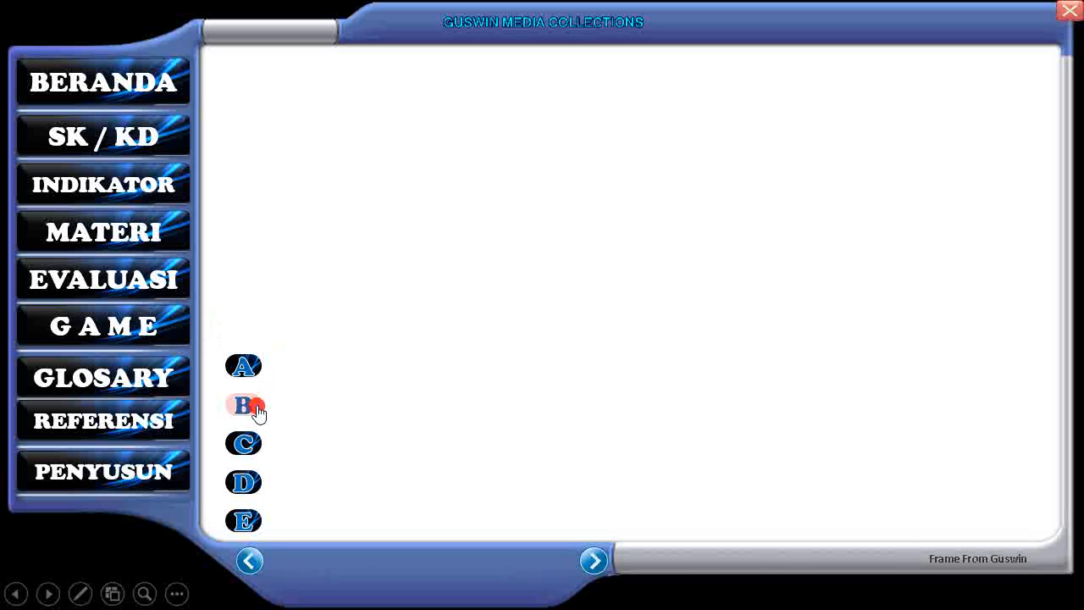
click(253, 444)
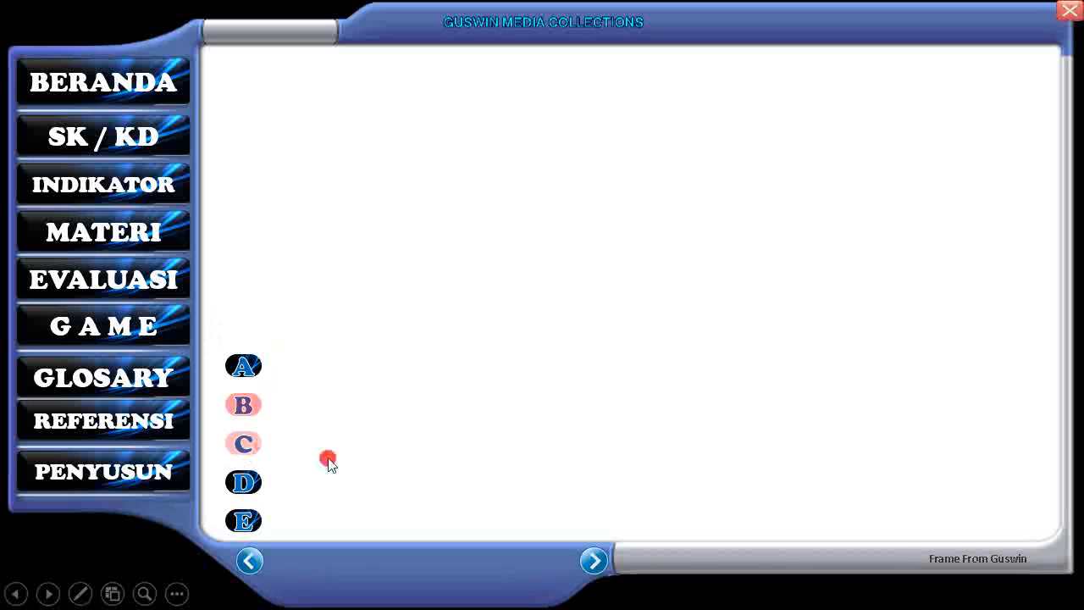
click(257, 490)
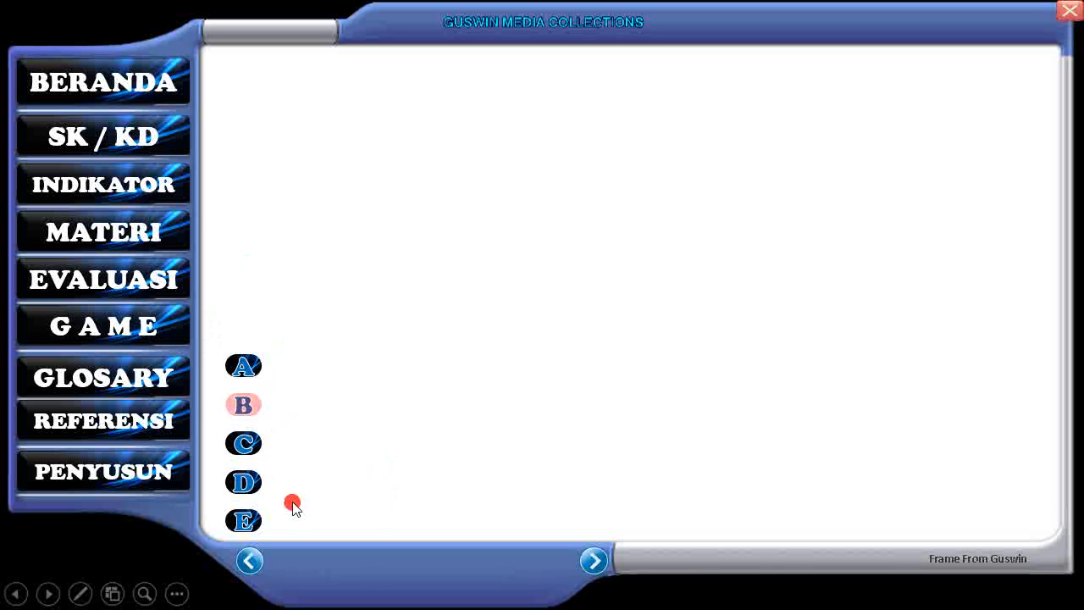
click(241, 406)
click(249, 527)
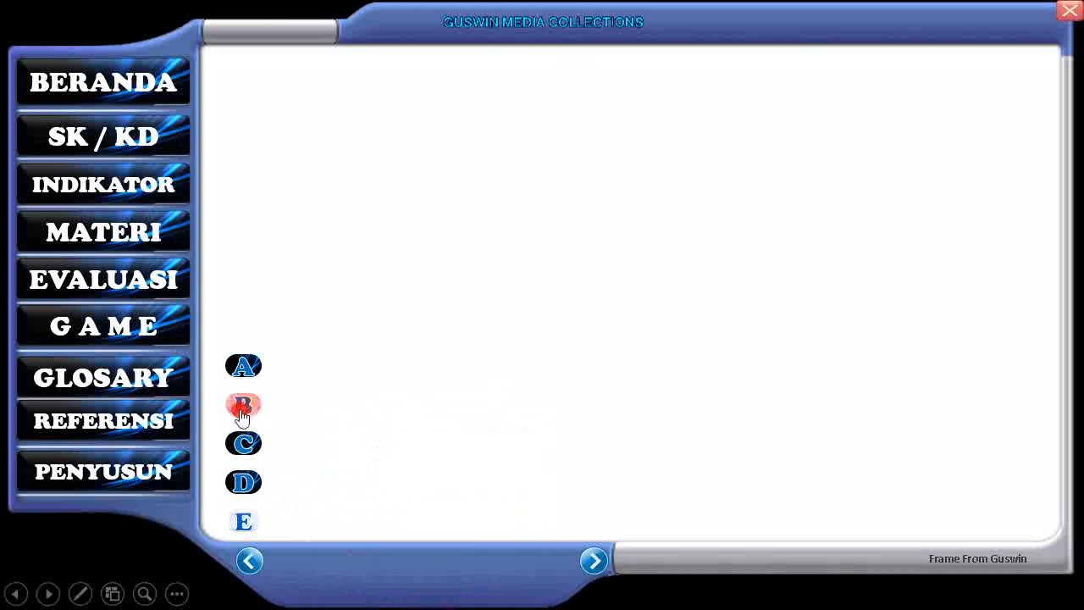
- Exit the slide show and, in the slide master's question layout, set the repeat of answer B's Color Pulse effect to (none)
key(Escape)
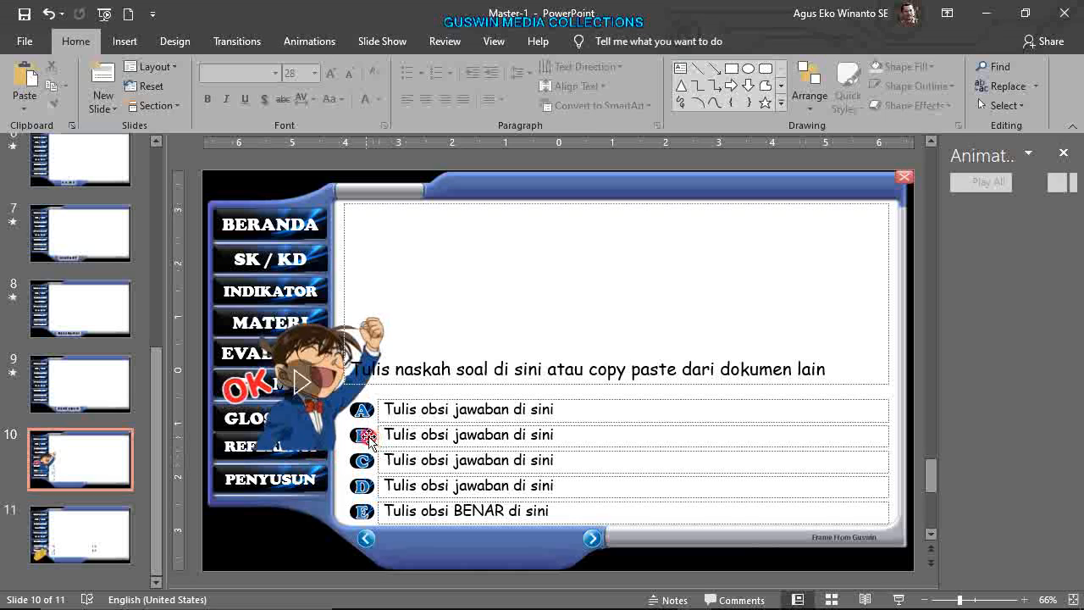
click(496, 41)
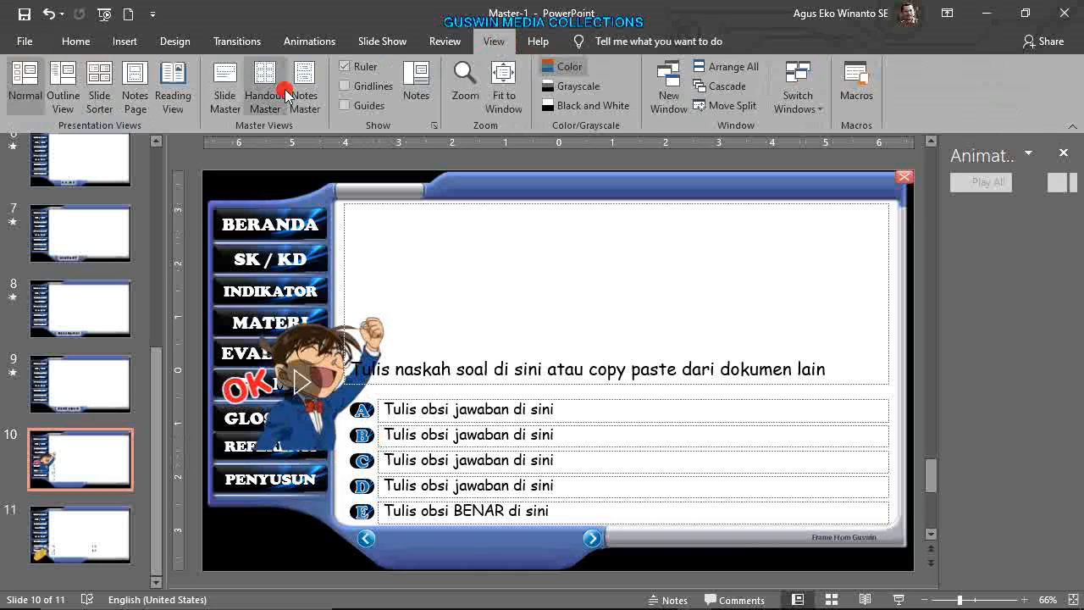
click(225, 94)
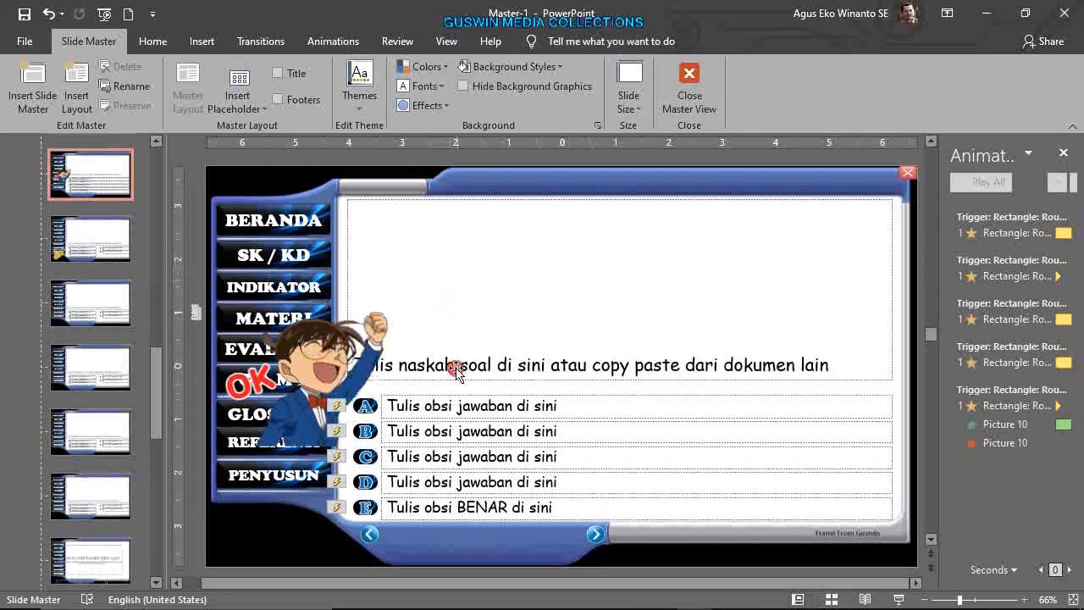
click(1017, 276)
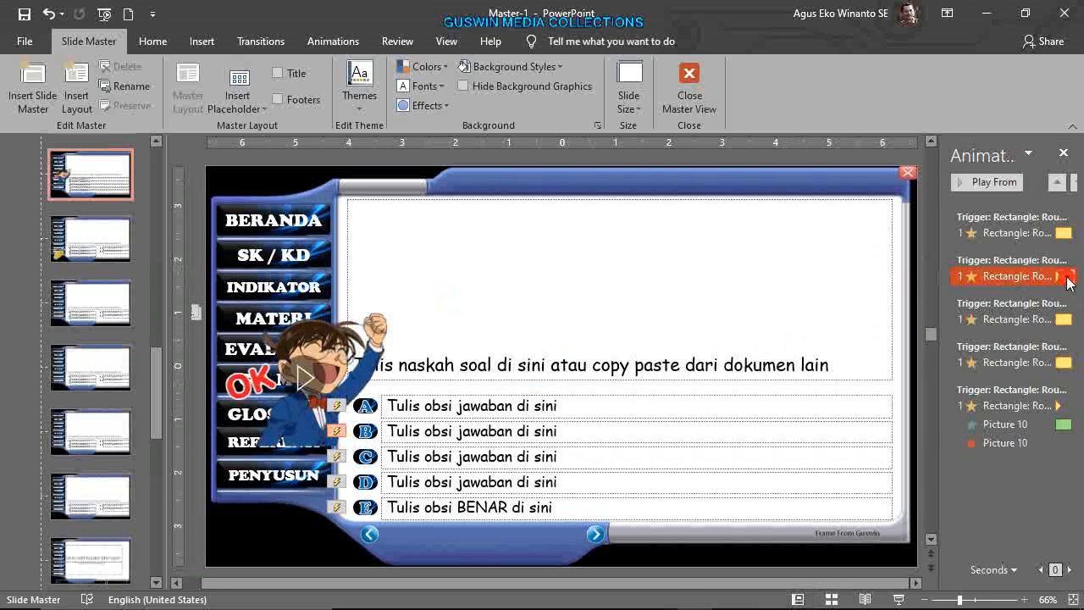
click(1067, 276)
click(970, 375)
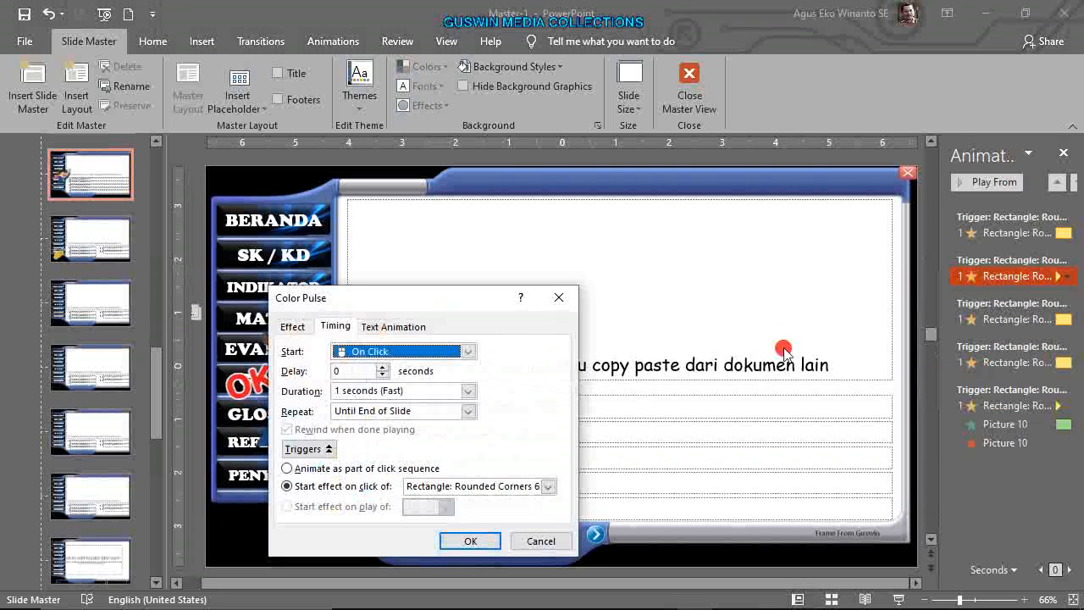
click(468, 412)
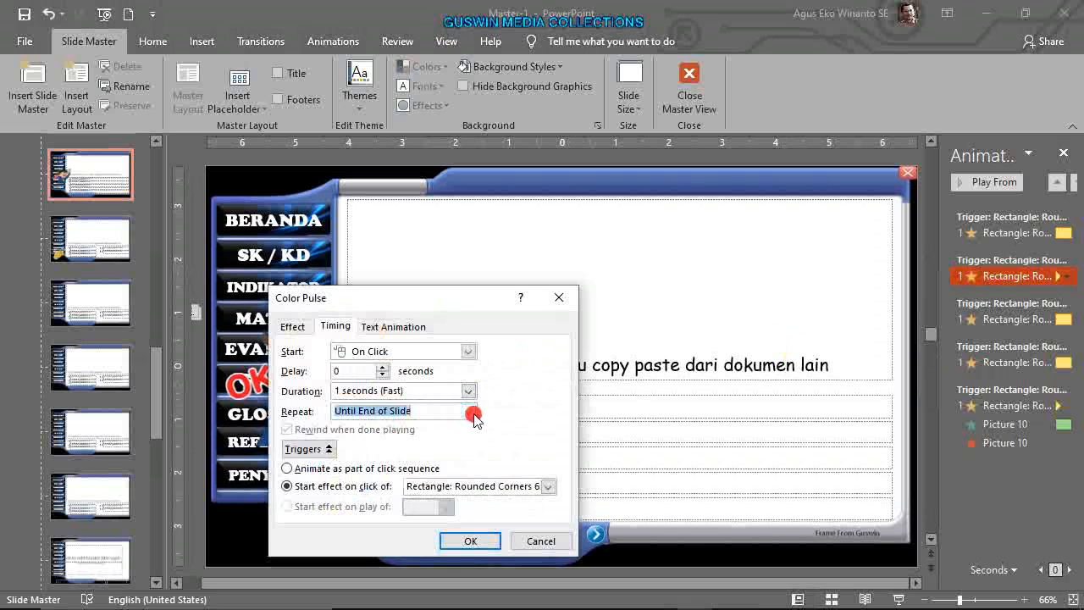
click(359, 430)
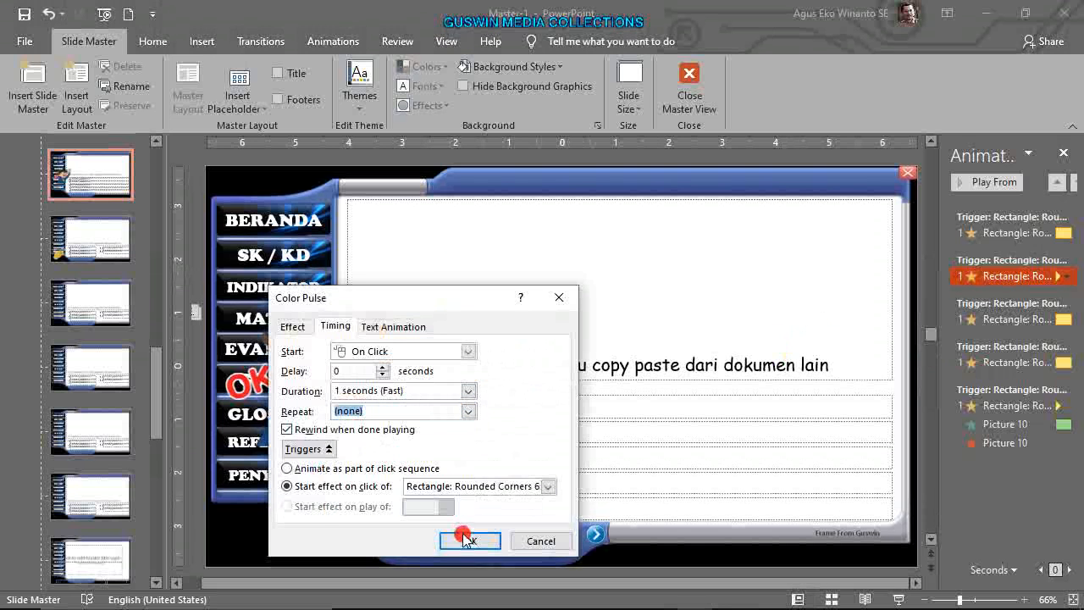
click(470, 540)
click(690, 85)
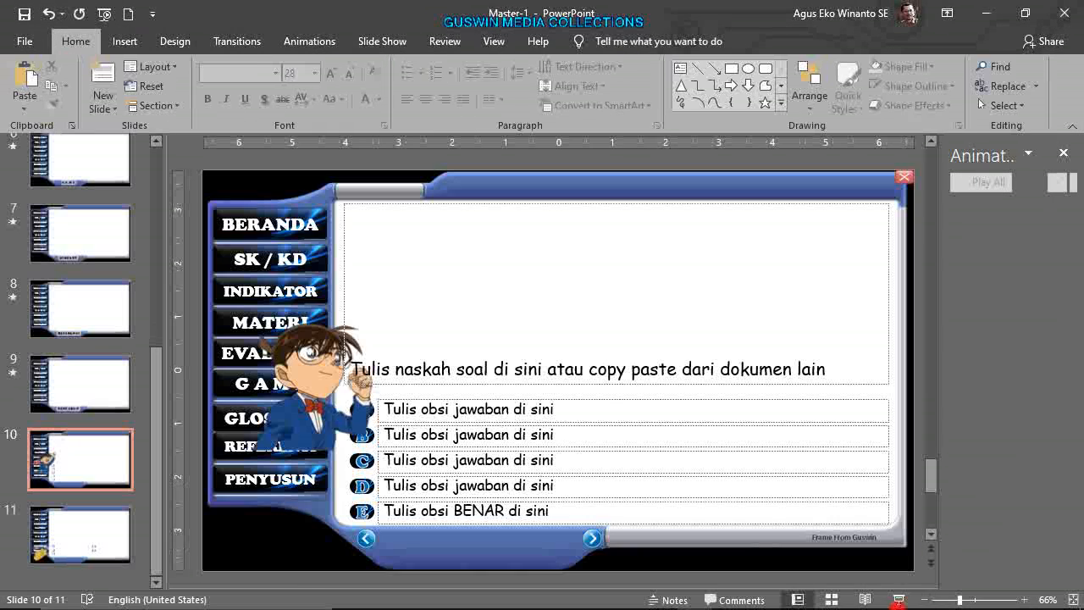
- Run the slide show from the current question slide and test answer choices B and E
mouse_move(826, 603)
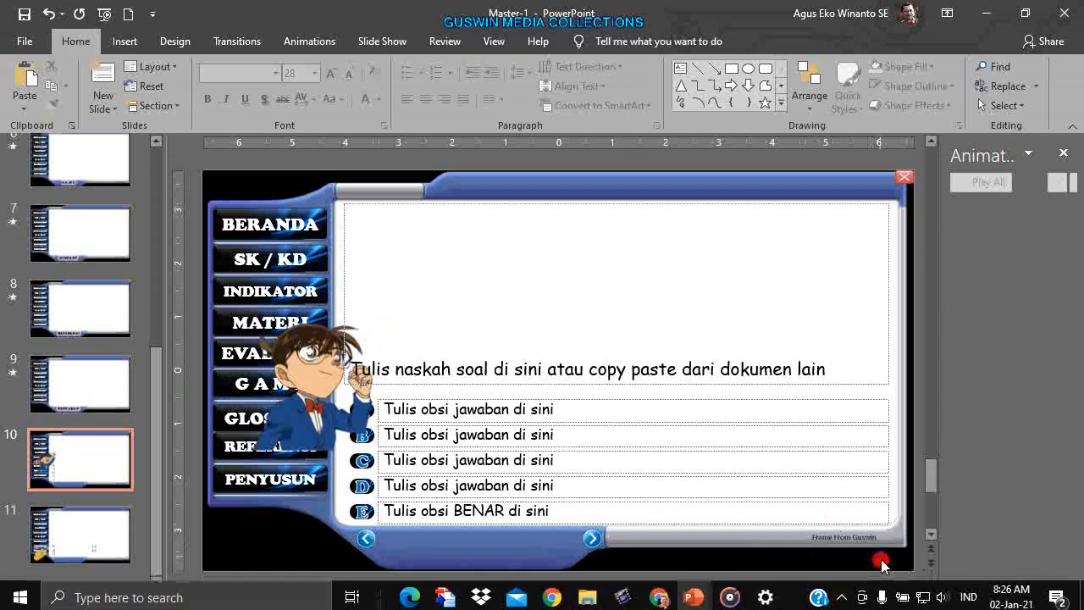
key(shift+F5)
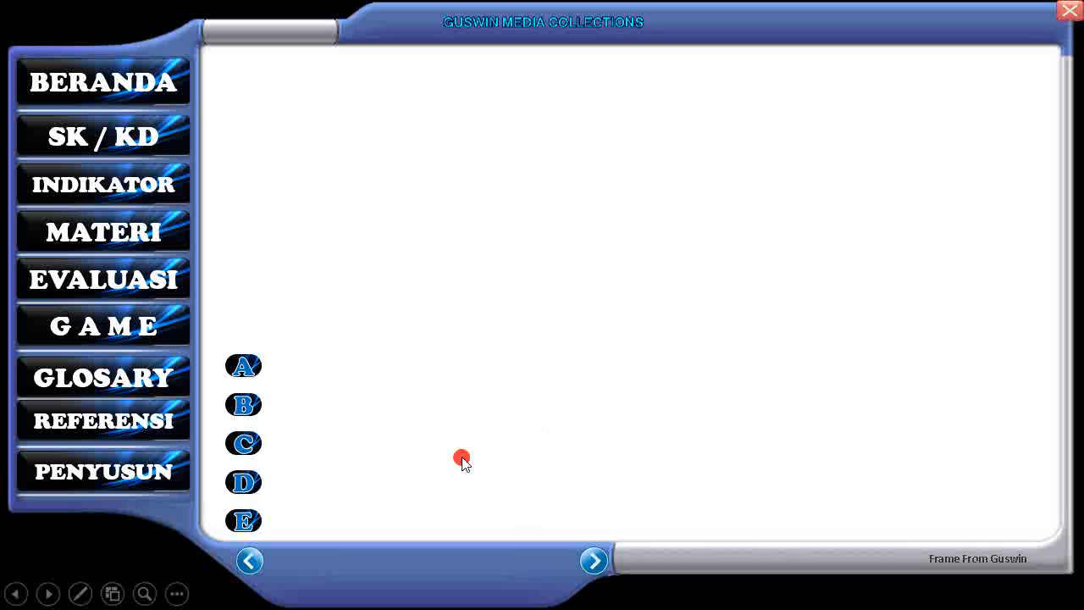
click(243, 406)
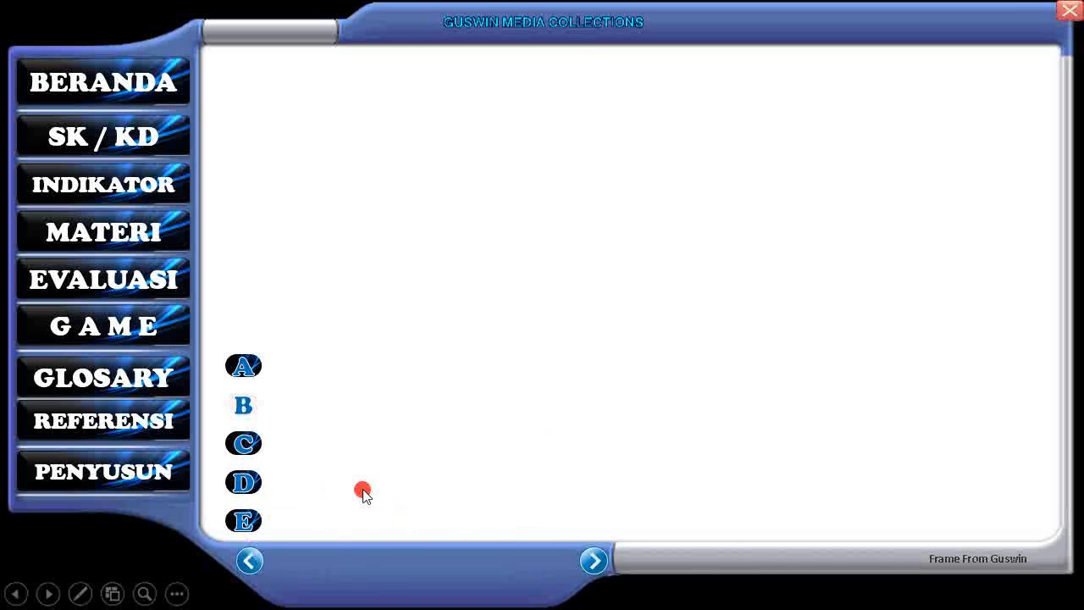
click(246, 521)
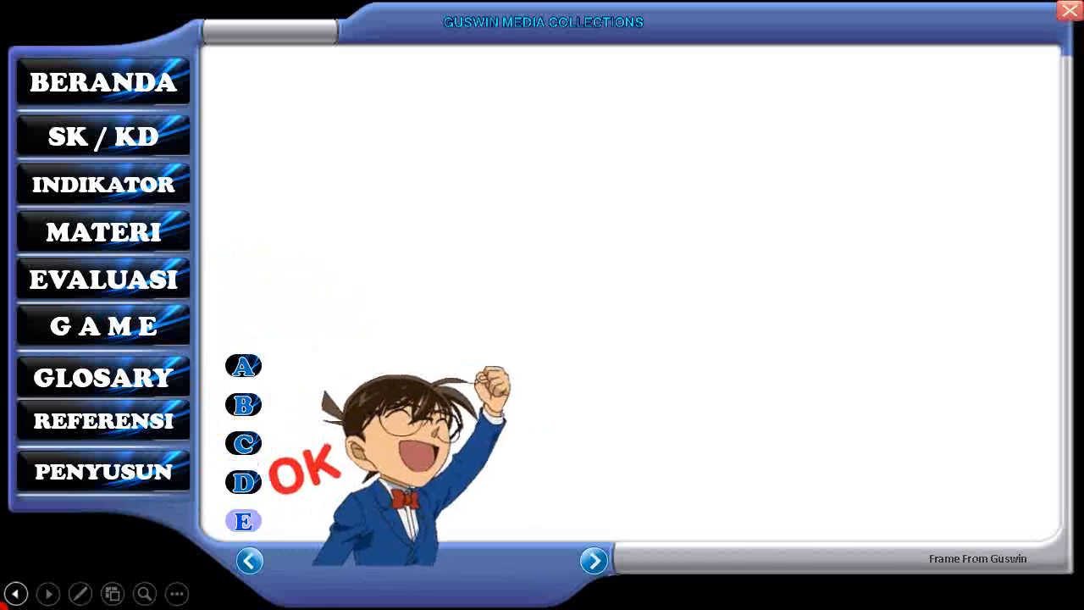
- Advance to the next question slide, test its answer choices E and B, and exit the slide show
click(593, 562)
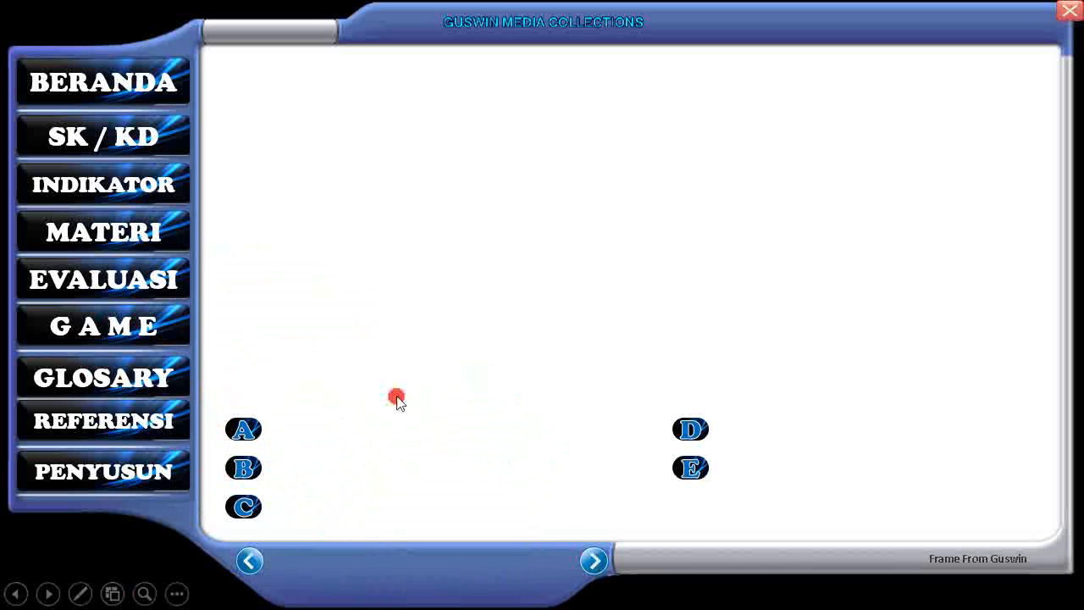
click(691, 470)
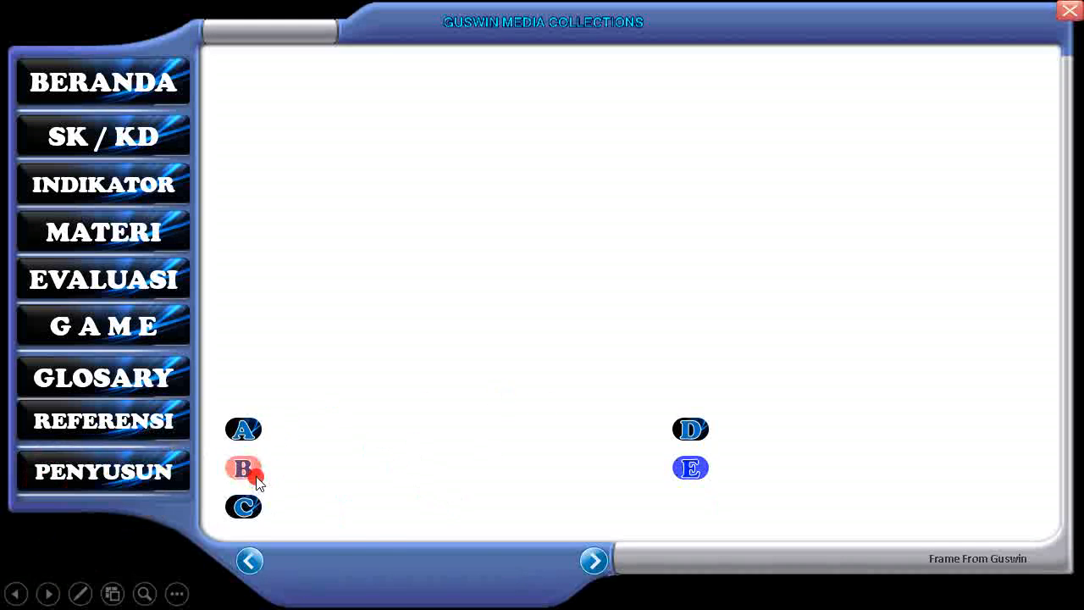
key(Escape)
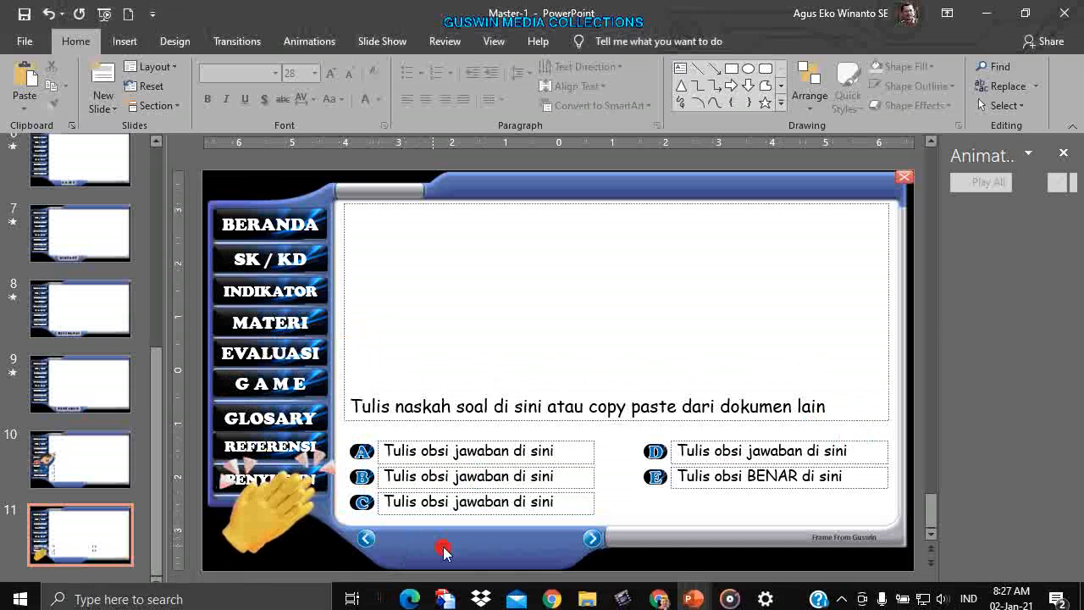
- Switch to Chrome and view the Google image results for "sekian terima kasih gif transparent background"
click(660, 603)
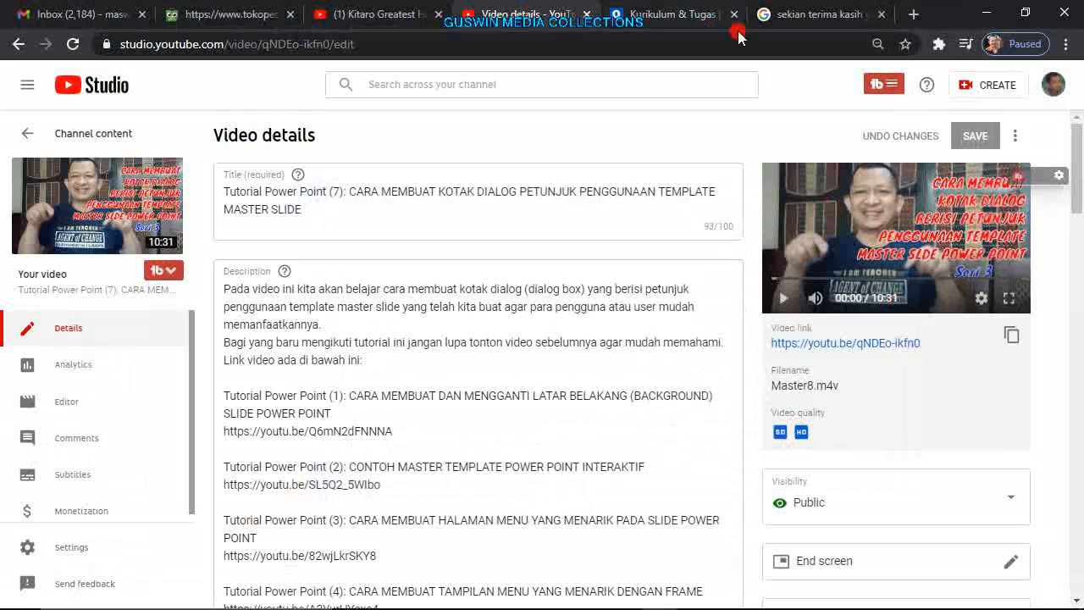
click(797, 15)
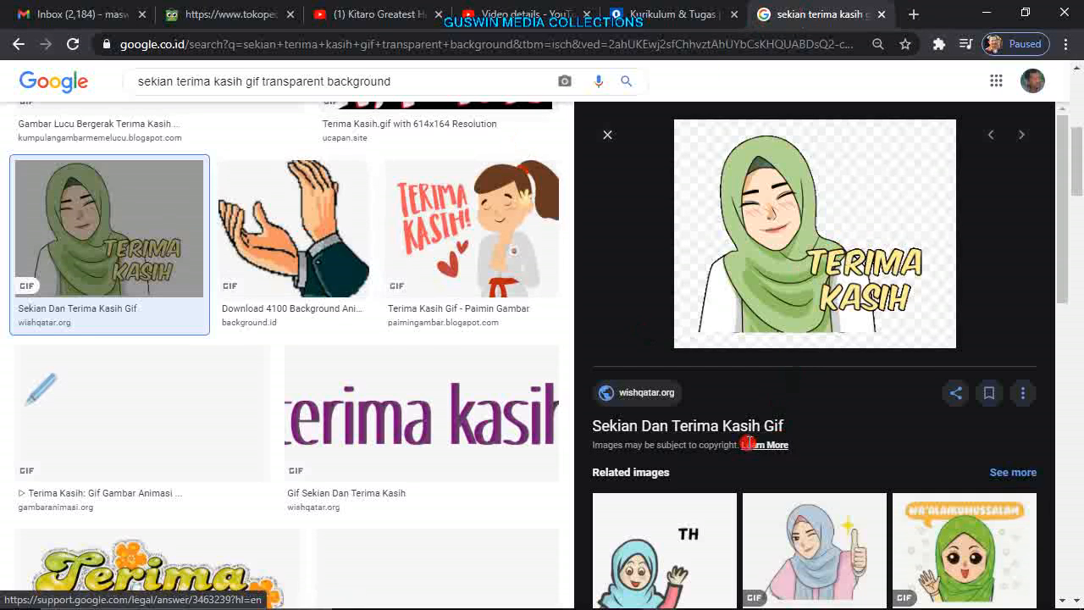
scroll(469, 426, down, 3)
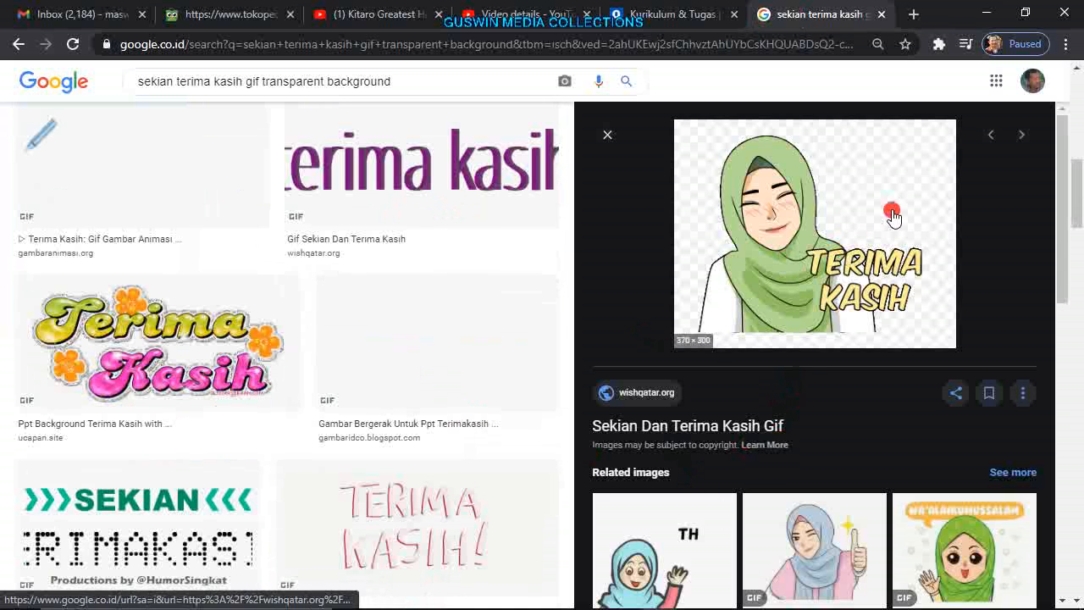
- Switch to the Kumpulan animasi gif presentation in PowerPoint and copy the TERIMA KASIH animation from slide 1
mouse_move(641, 605)
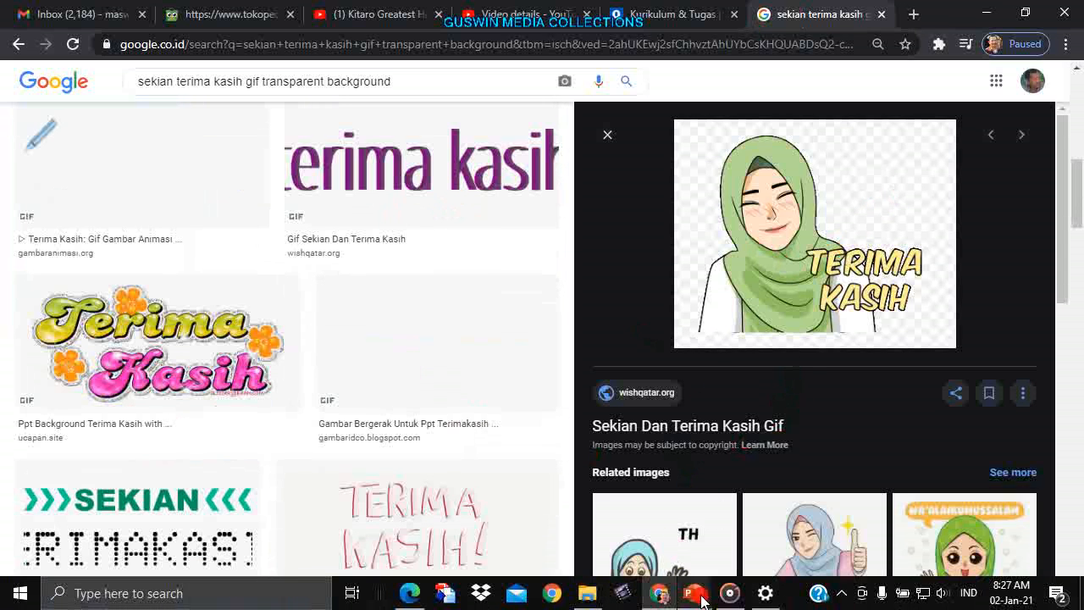
mouse_move(701, 599)
click(792, 535)
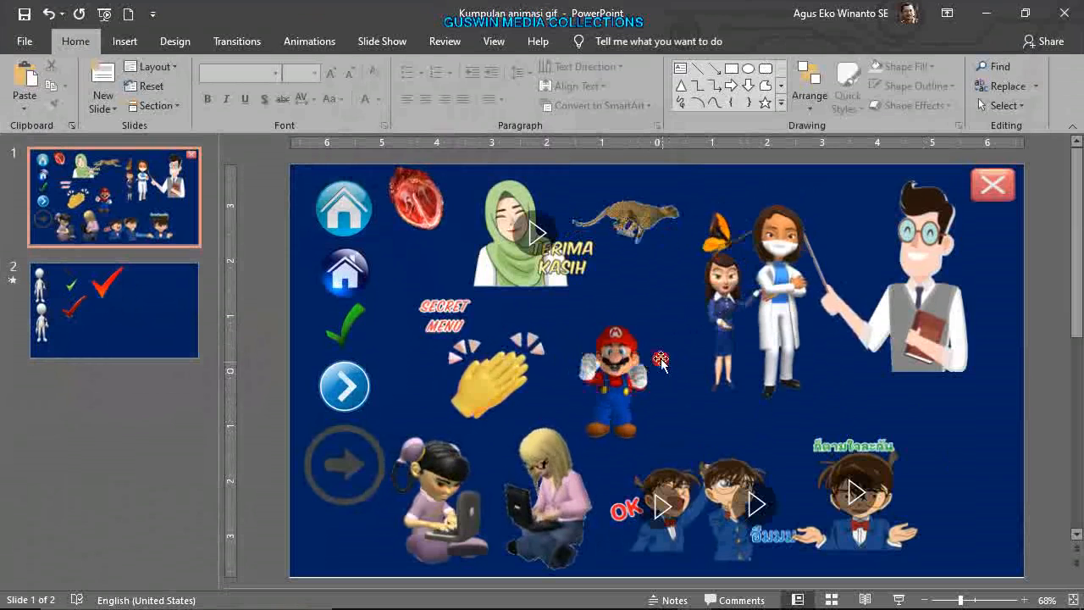
click(562, 273)
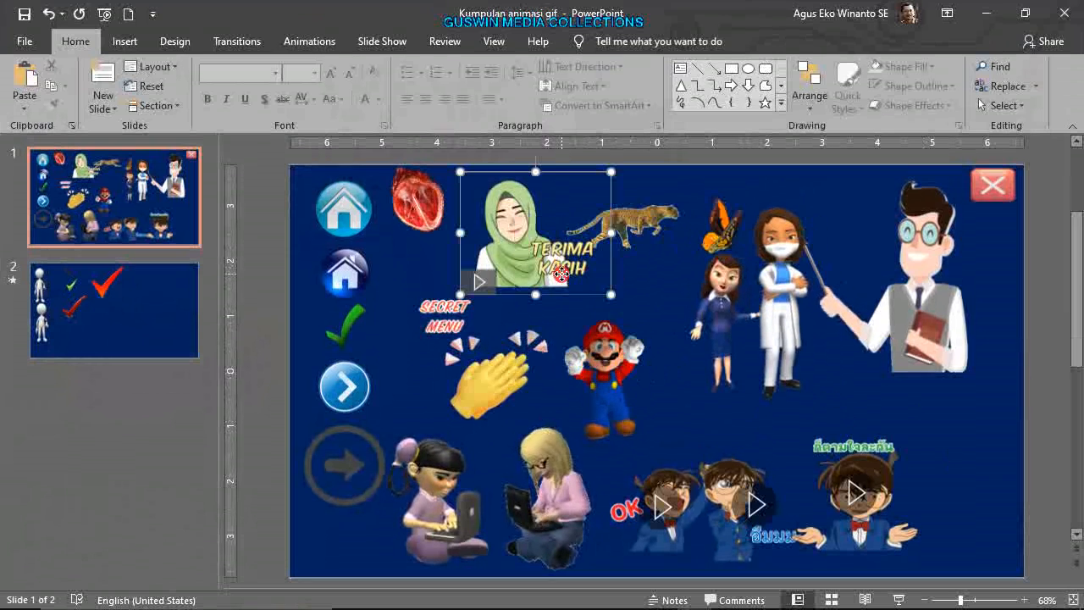
right_click(562, 273)
click(609, 303)
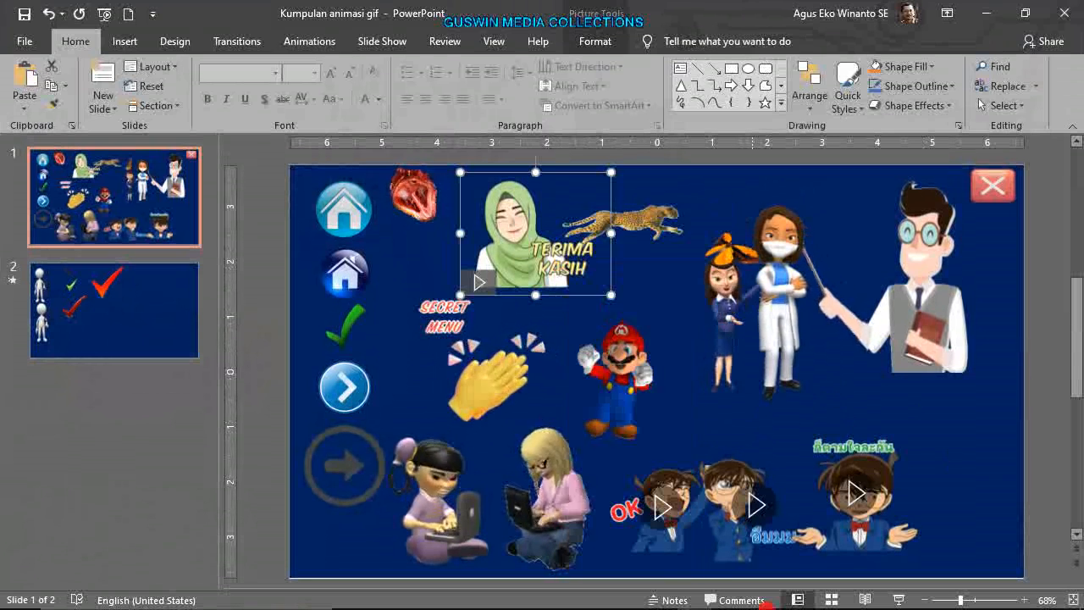
- Return to the Master-1 presentation and add a new slide after slide 11 with the Blank layout
click(693, 593)
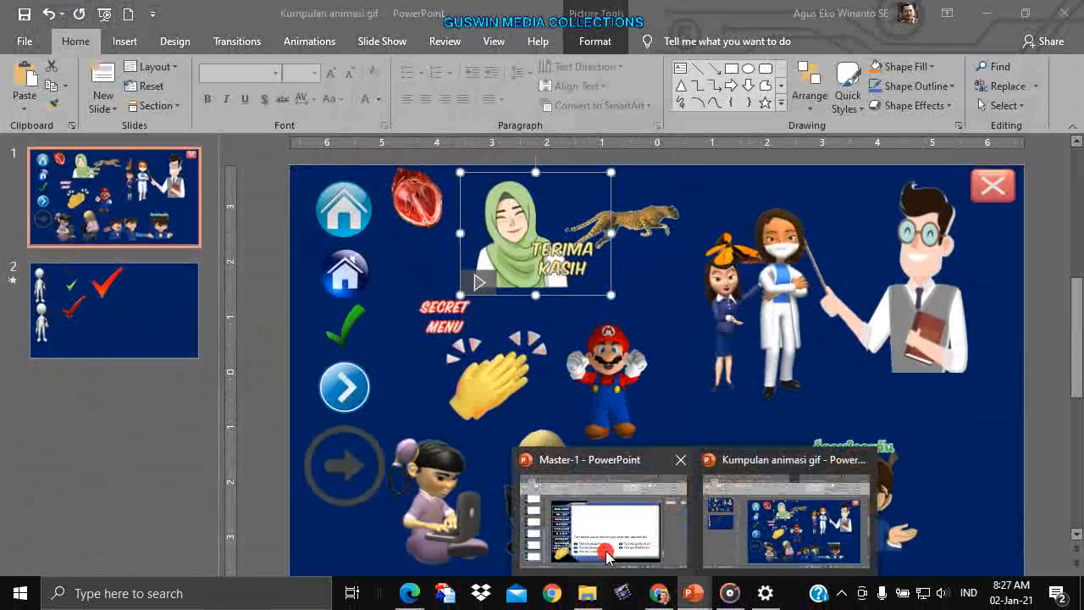
click(607, 555)
click(81, 573)
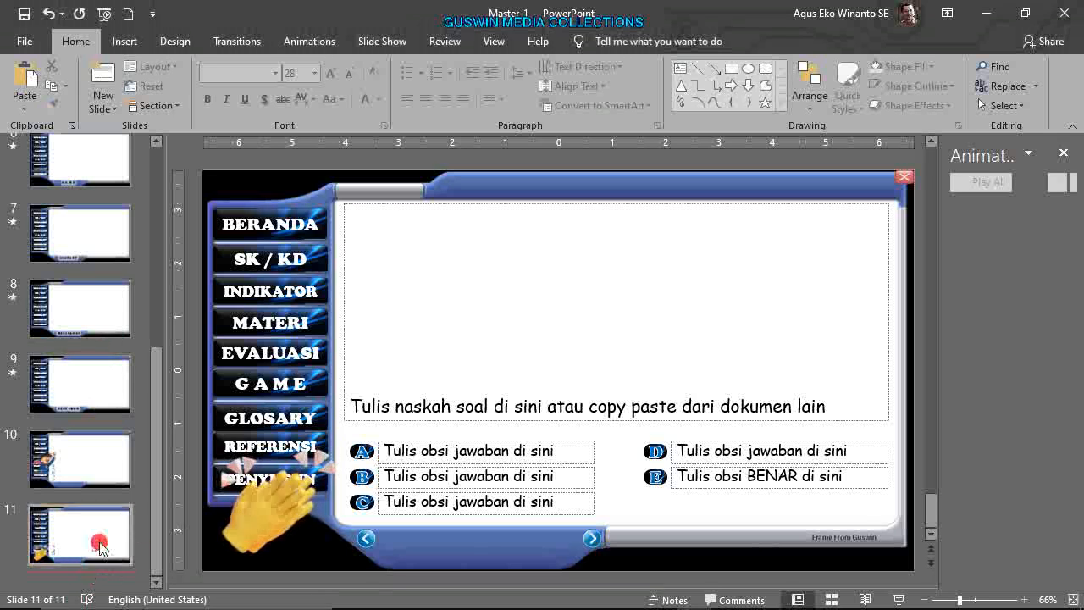
click(104, 76)
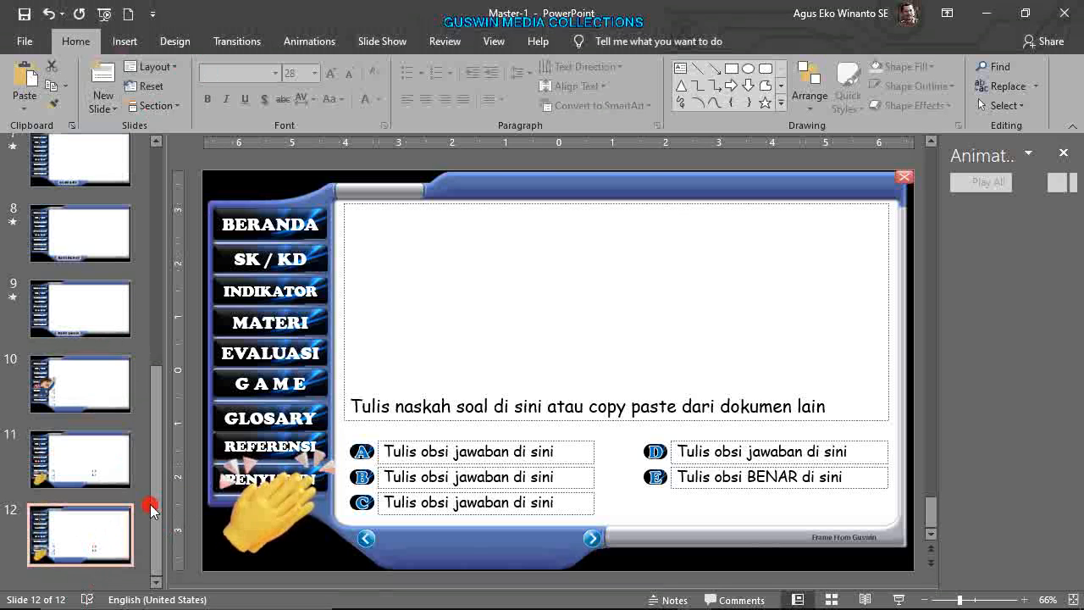
click(165, 67)
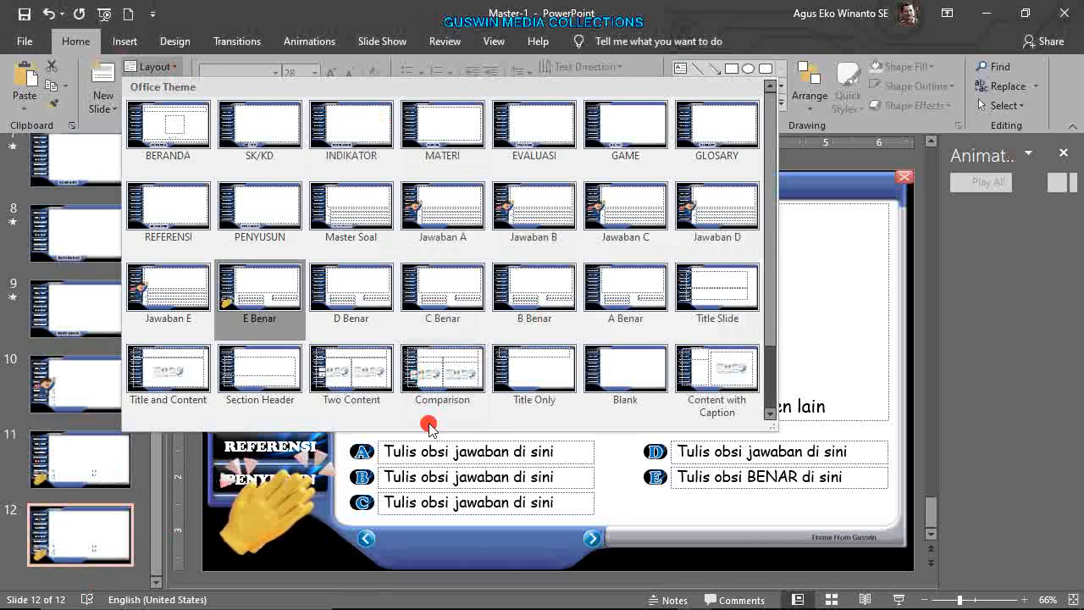
click(625, 373)
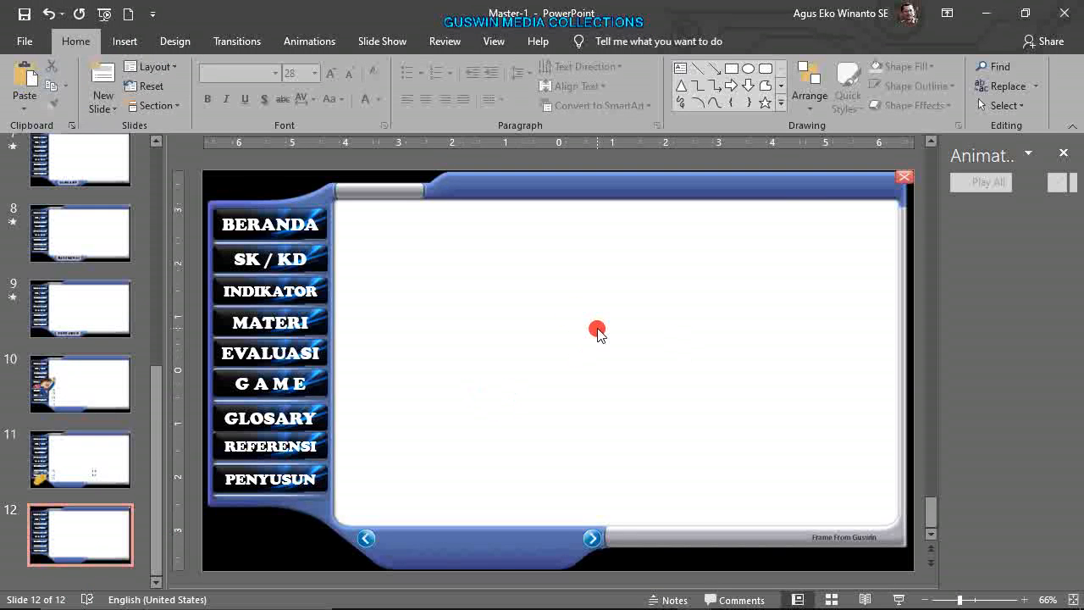
- Paste the TERIMA KASIH animation onto slide 12 and move and enlarge it to nearly fill the height of the white content area
key(ctrl+v)
drag(483, 291, 670, 395)
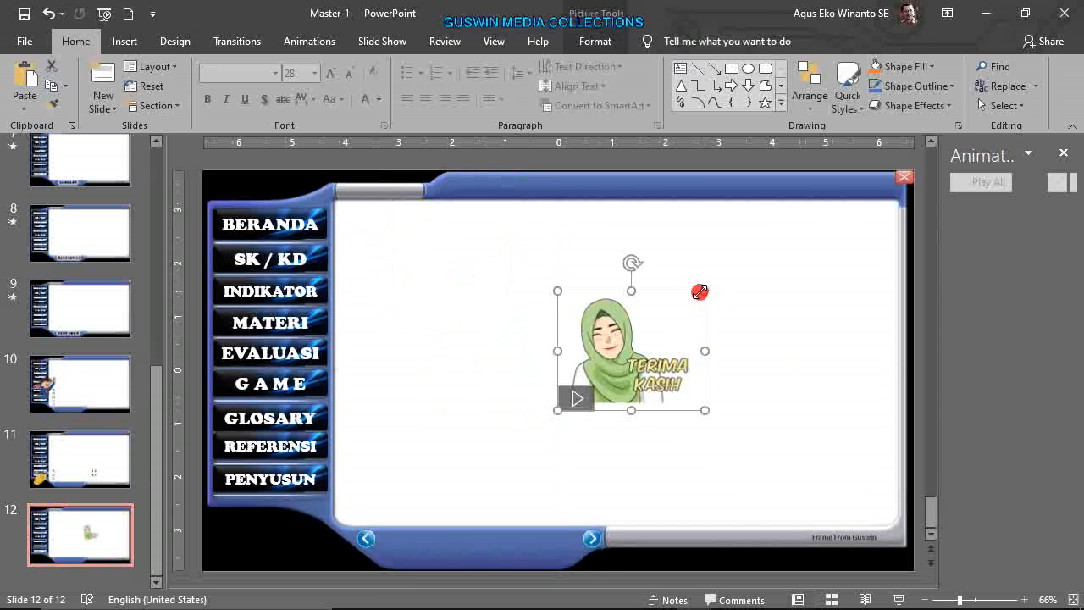
drag(709, 291, 802, 211)
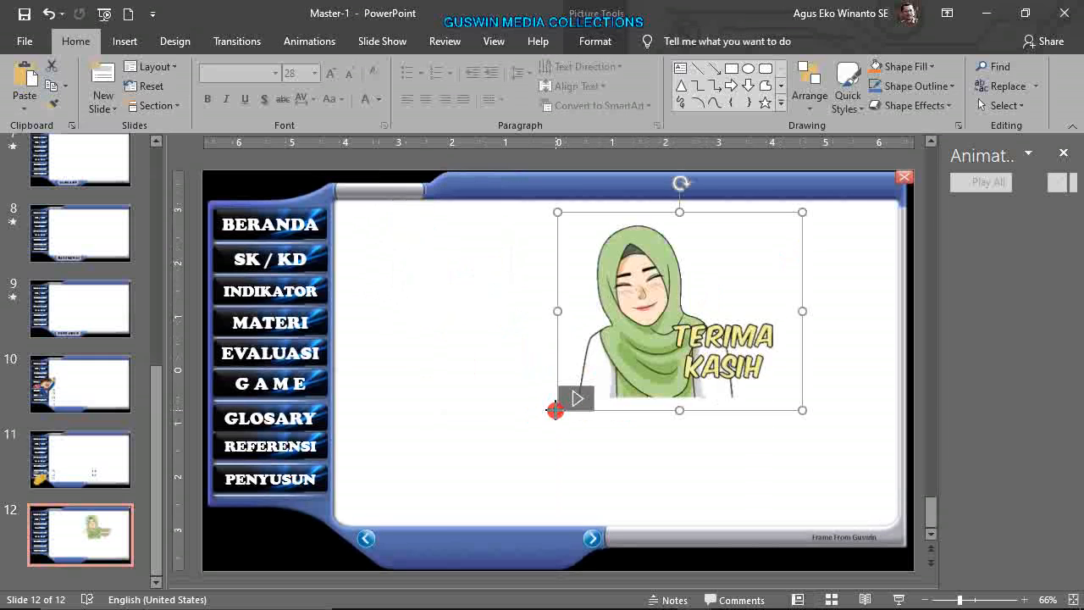
drag(555, 410, 429, 450)
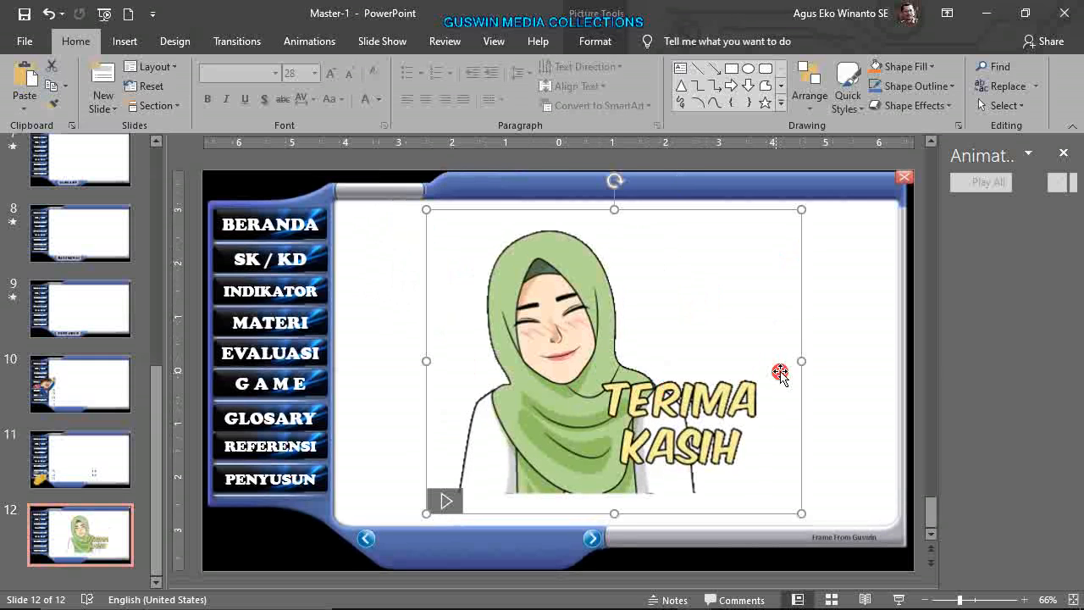
click(826, 356)
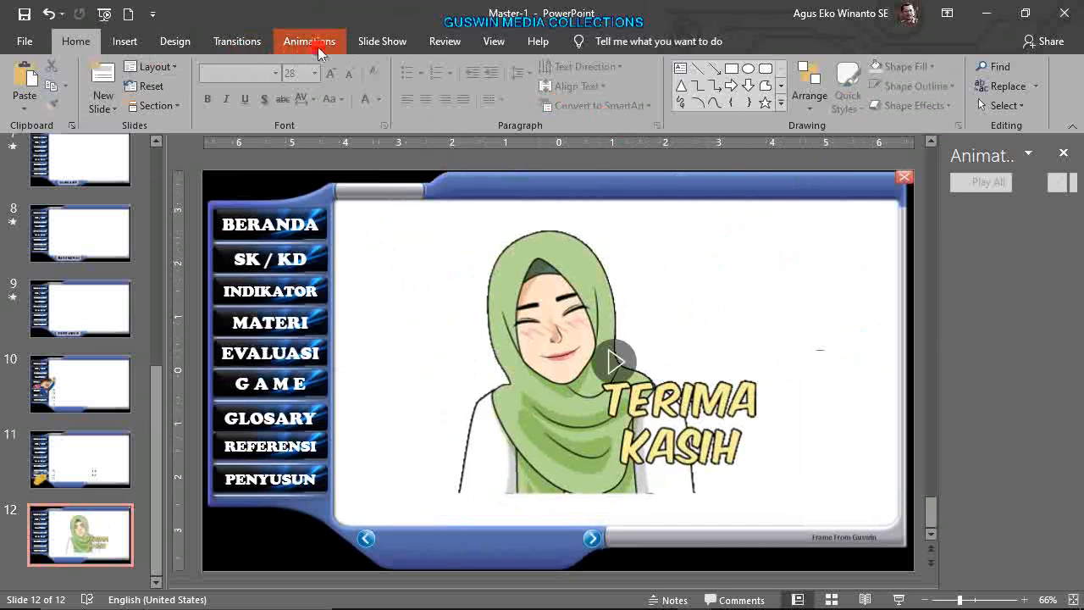
click(175, 41)
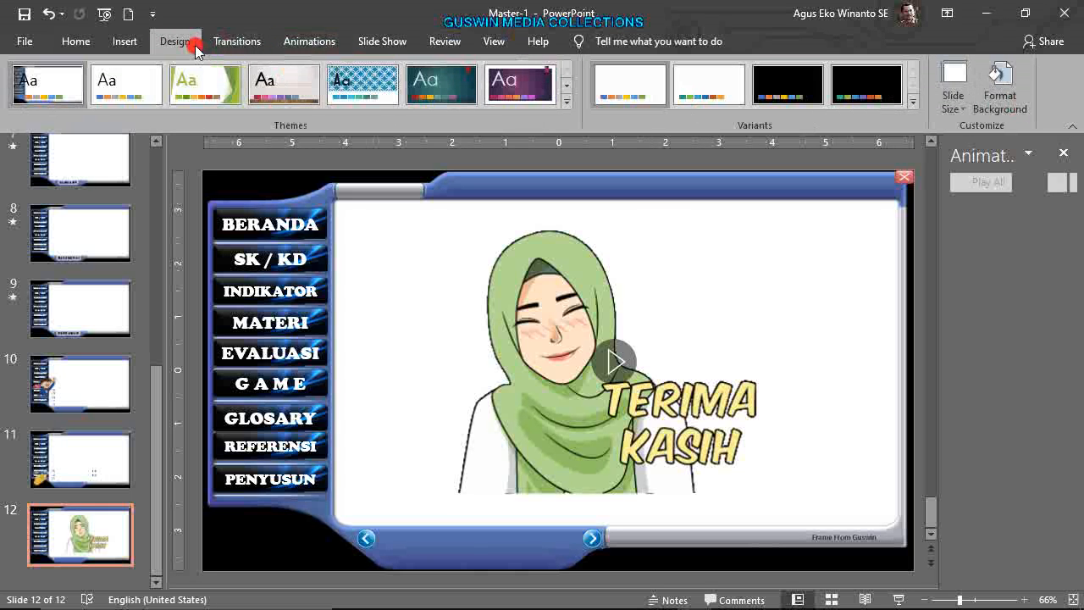
click(1002, 85)
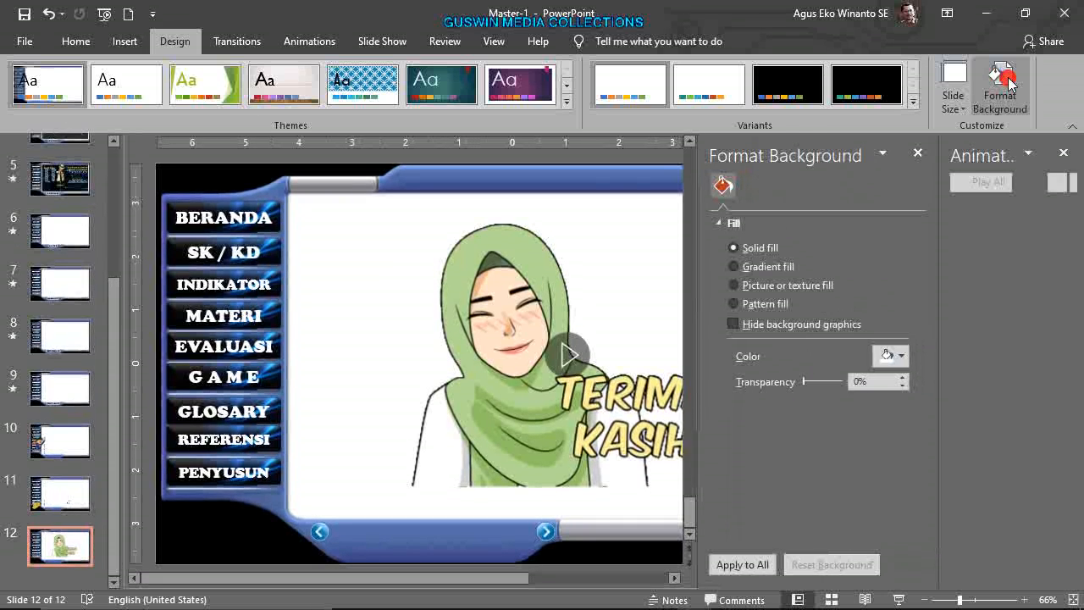
click(764, 287)
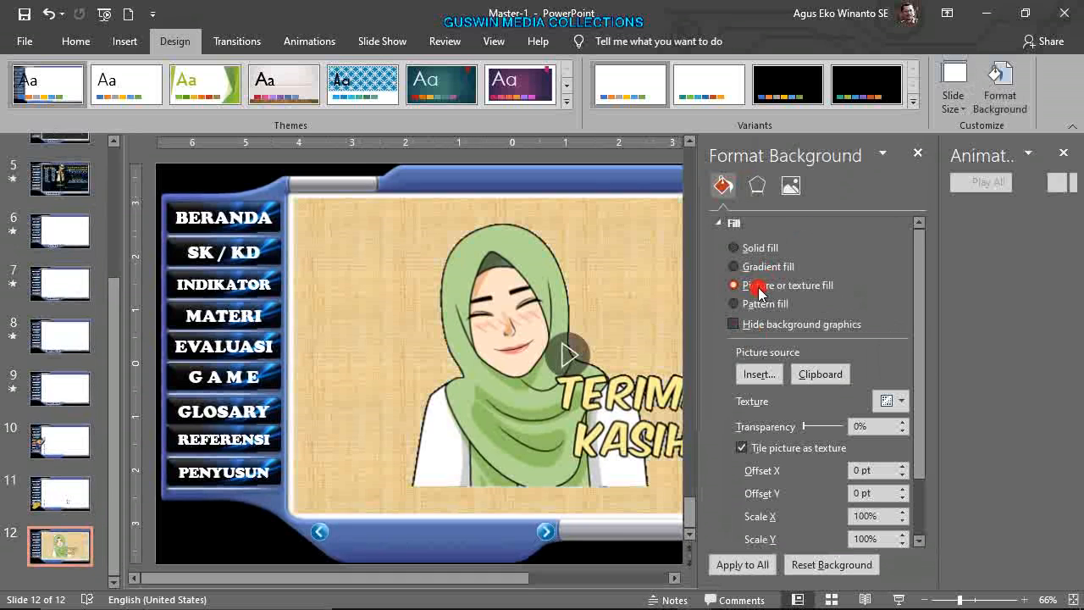
click(755, 377)
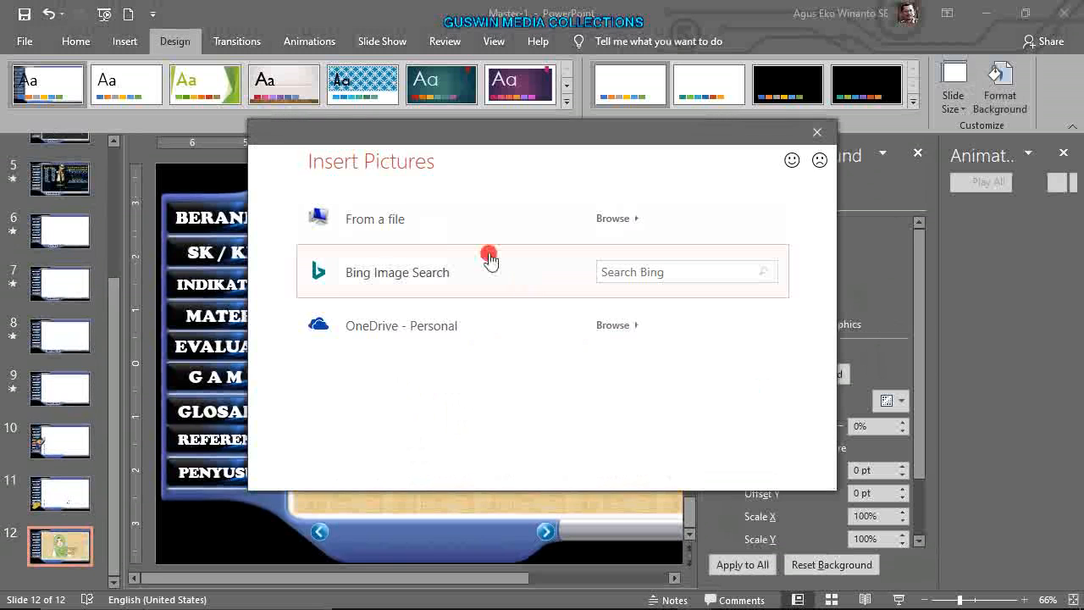
click(405, 223)
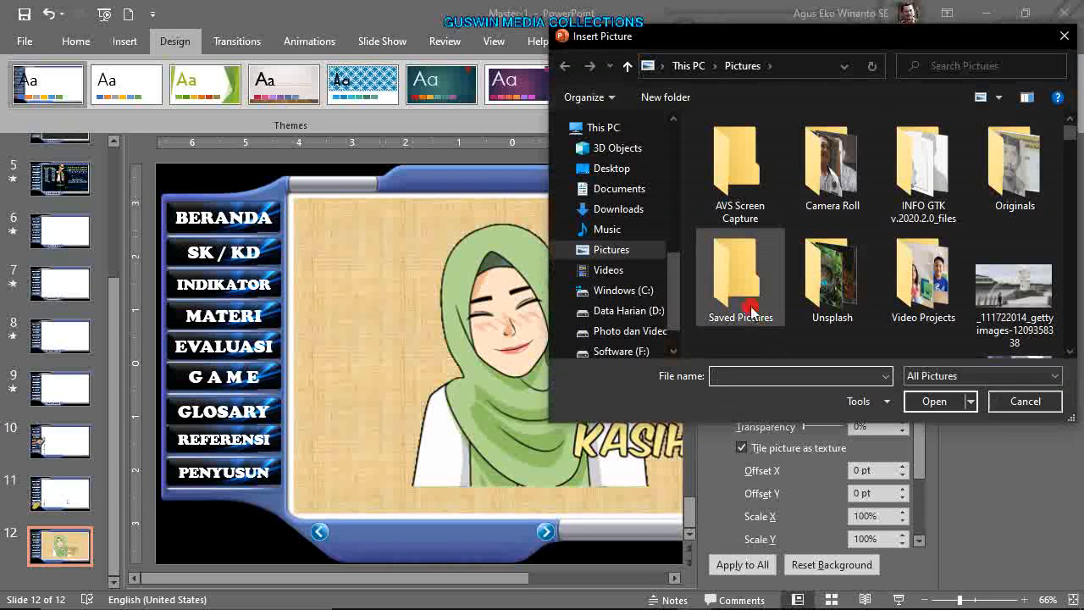
click(627, 310)
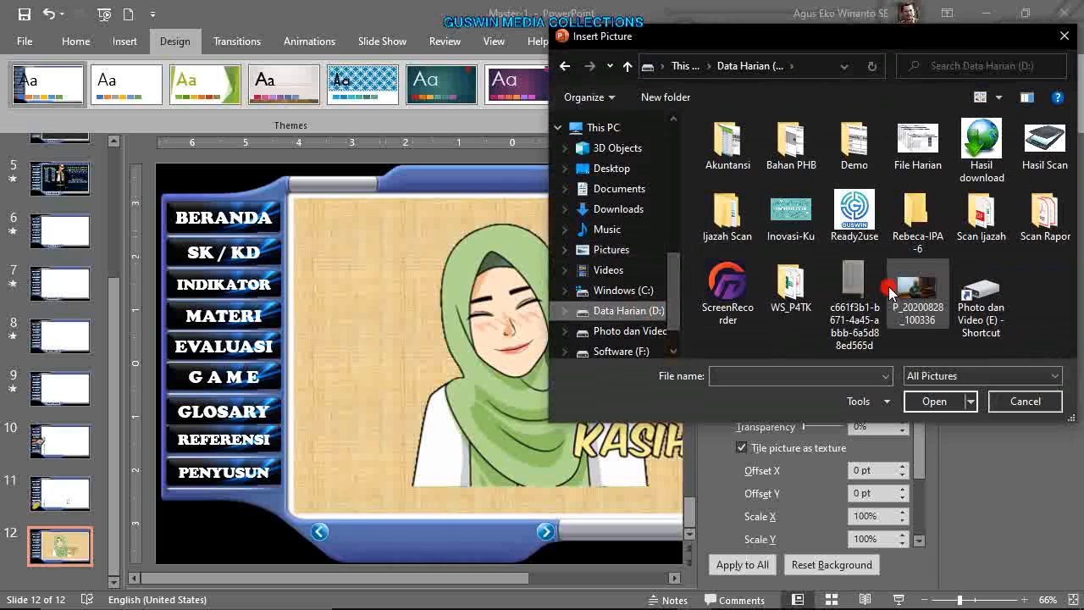
double_click(789, 212)
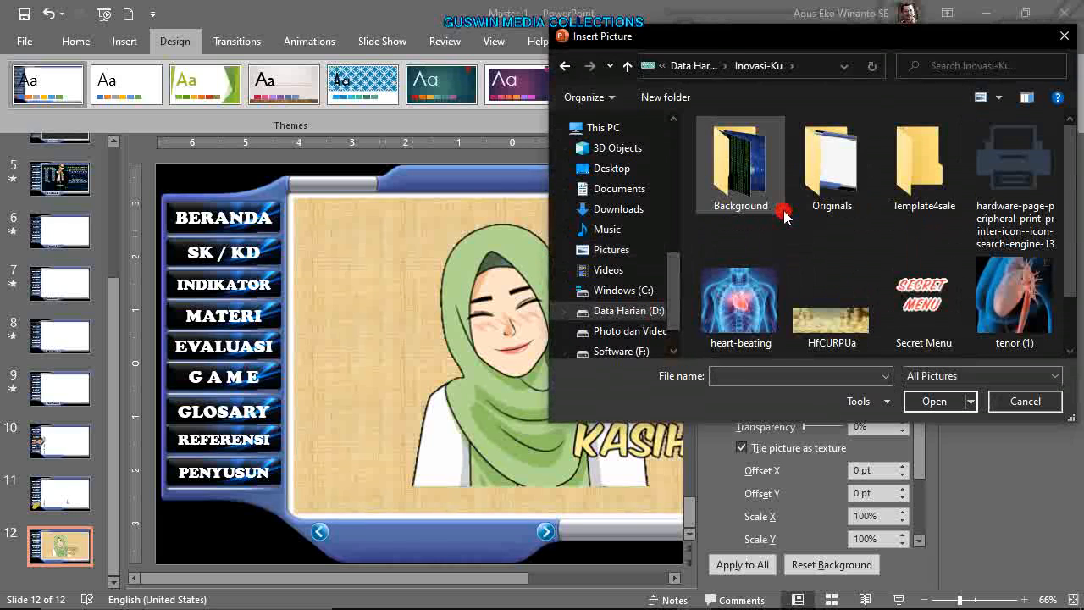
double_click(740, 176)
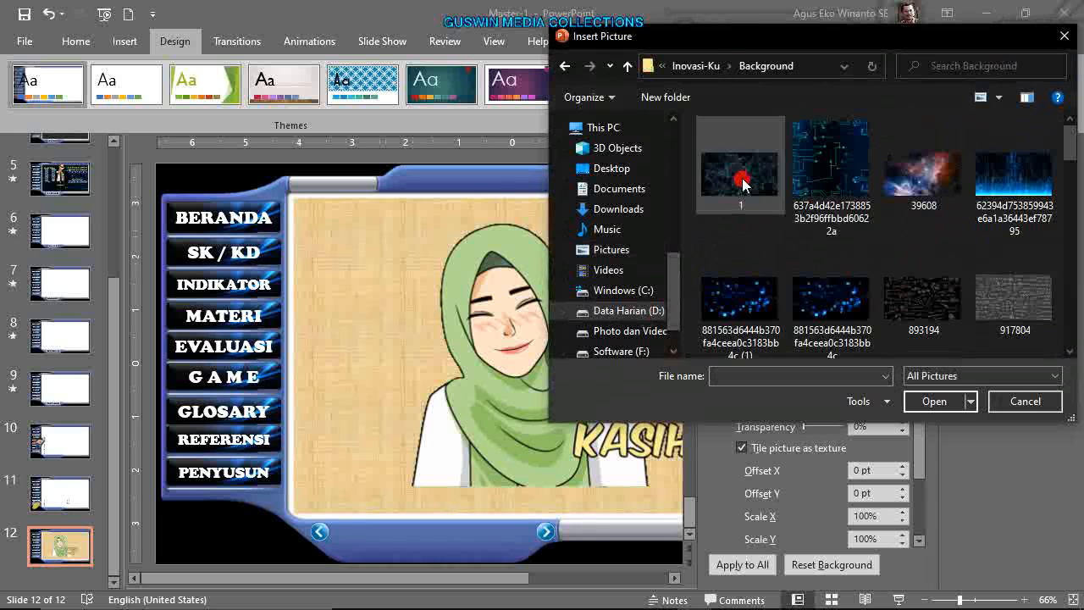
scroll(877, 254, down, 2)
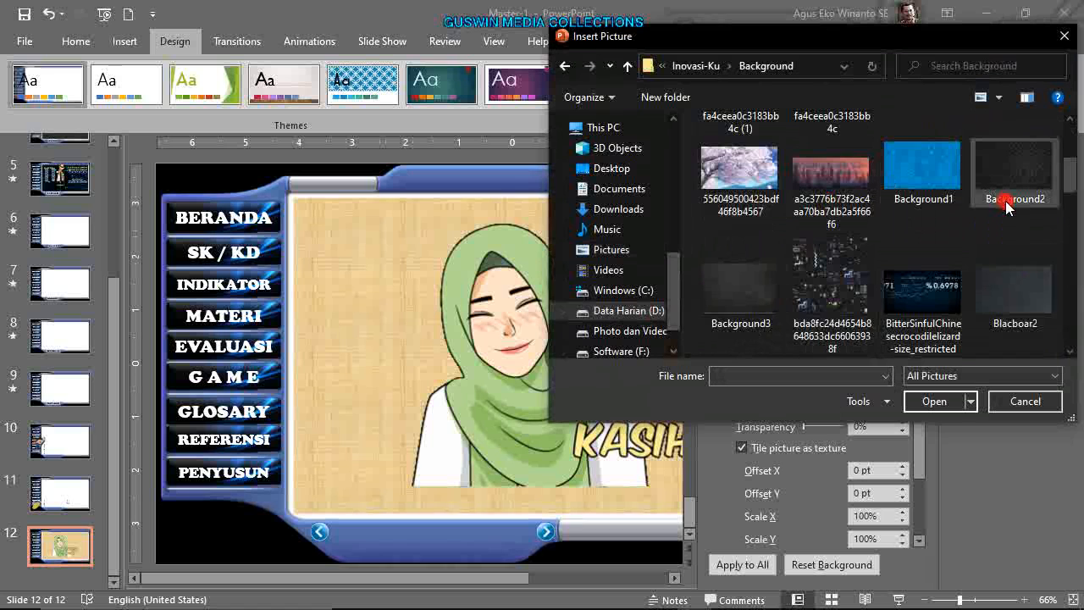
click(750, 180)
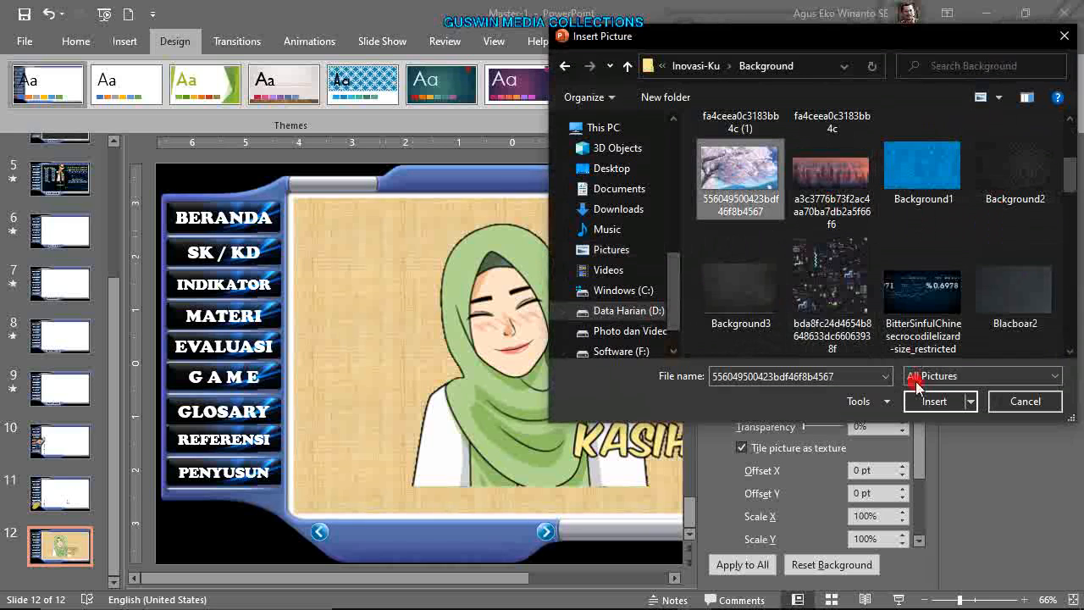
click(937, 401)
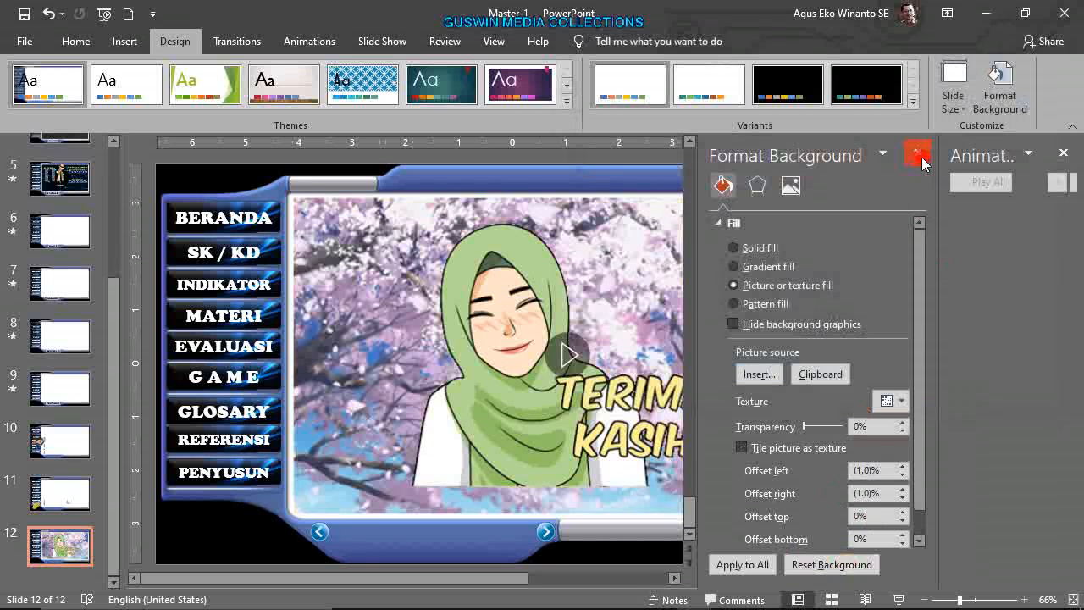
click(920, 157)
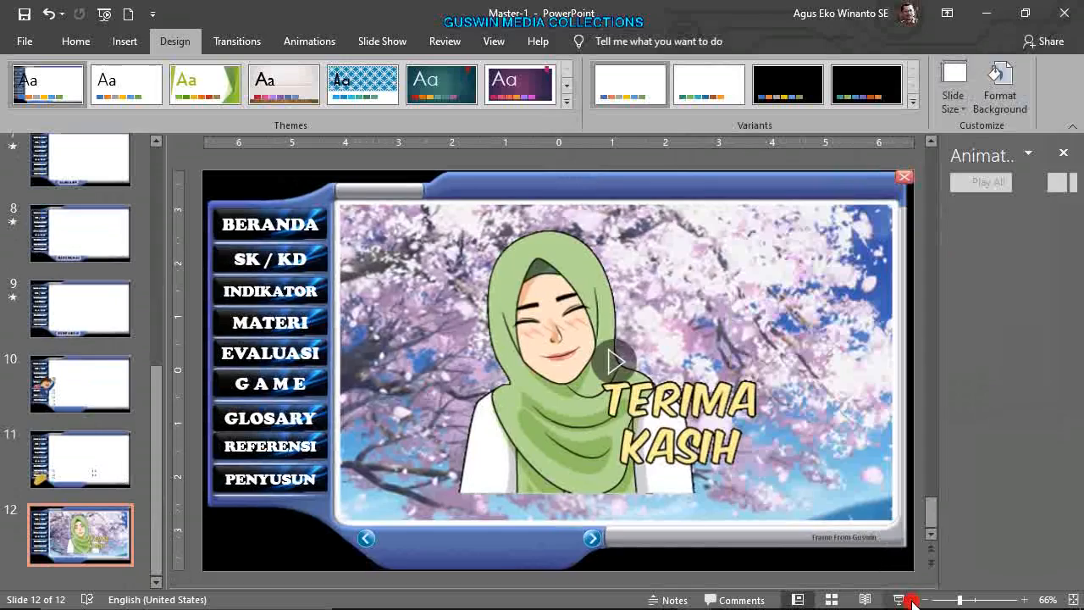
- Preview the TERIMA KASIH slide with its new background as a slide show and end the show
click(900, 600)
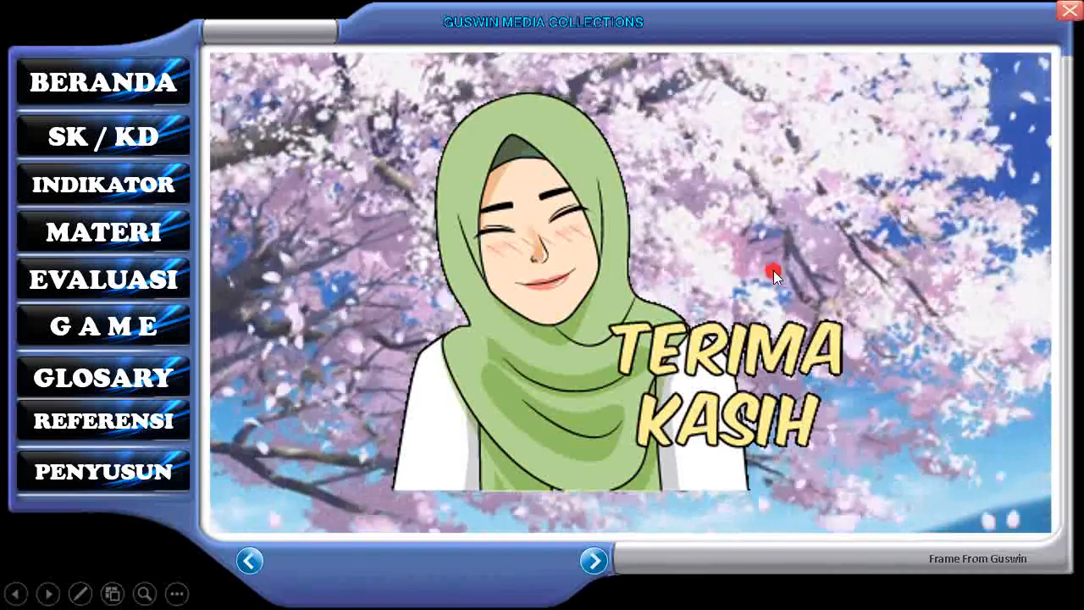
click(1044, 10)
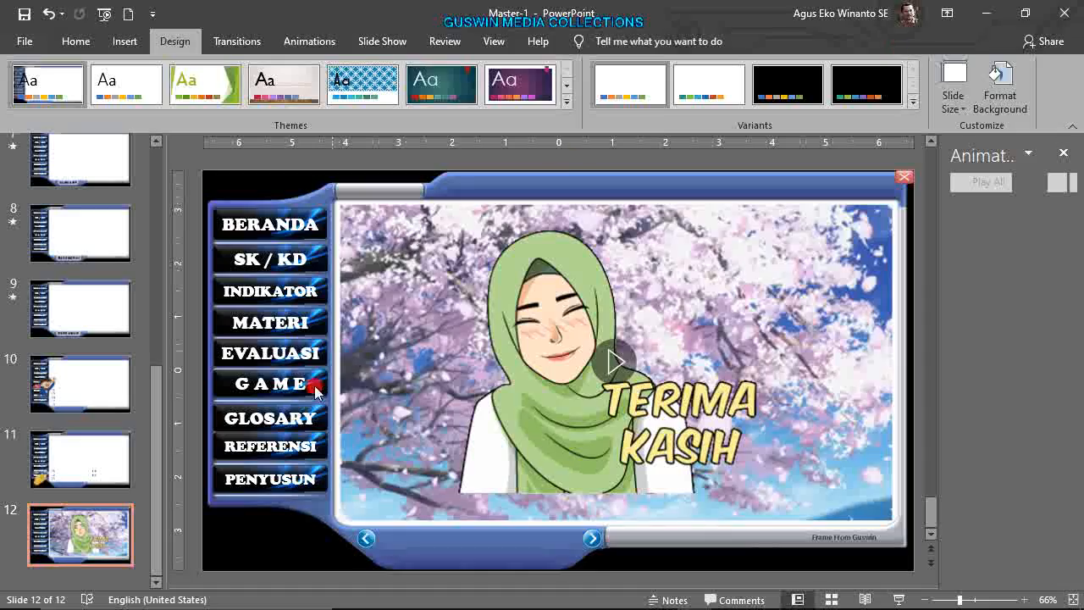
scroll(85, 297, up, 1)
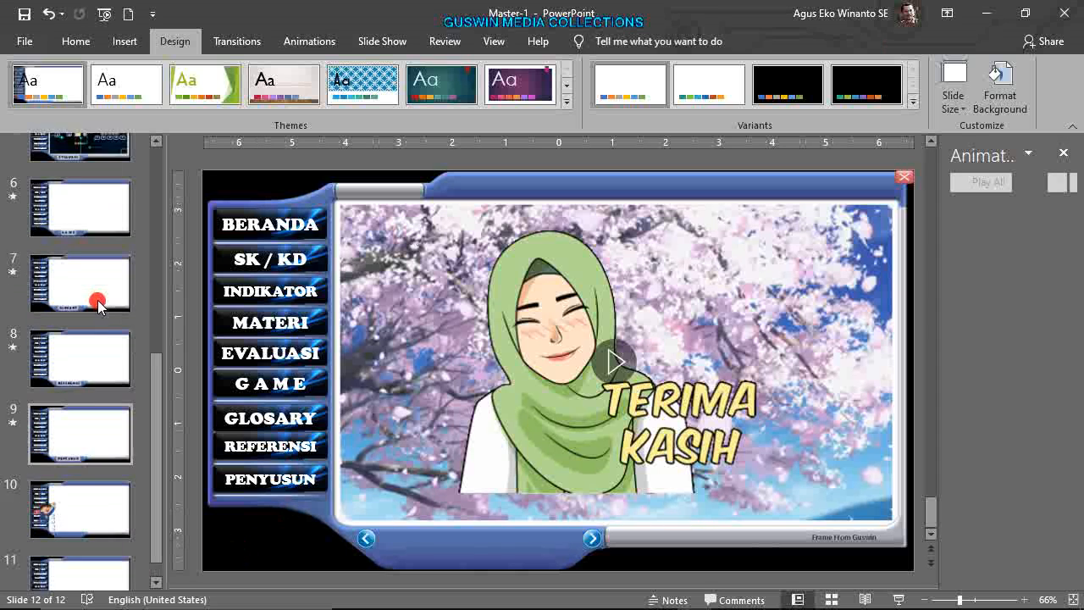
scroll(99, 381, up, 1)
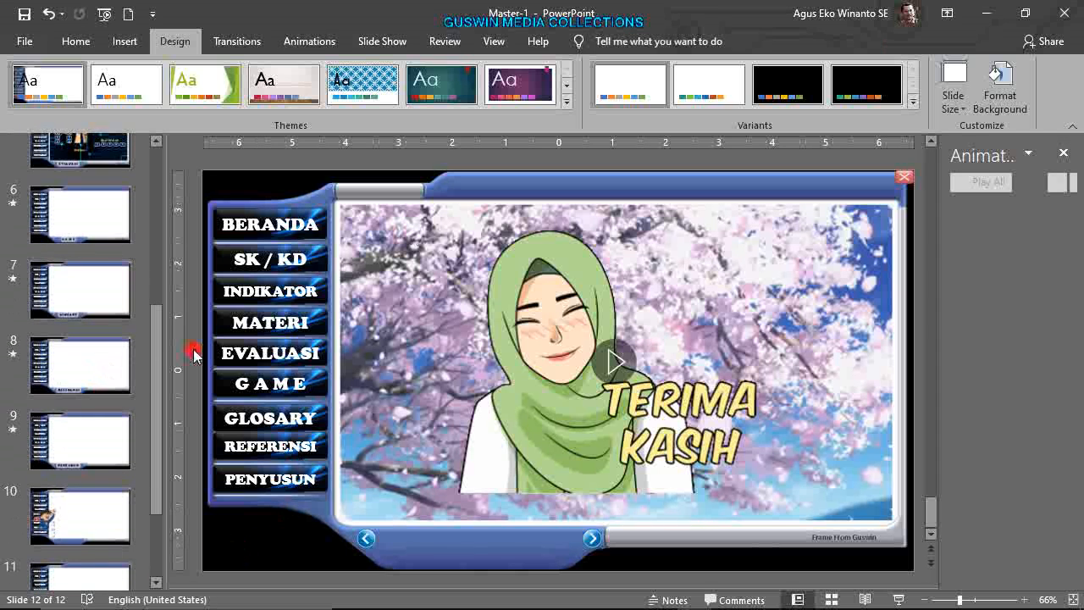
- Run the slide show from slide 12, jump to the MATERI page through its menu button and end the show
click(899, 599)
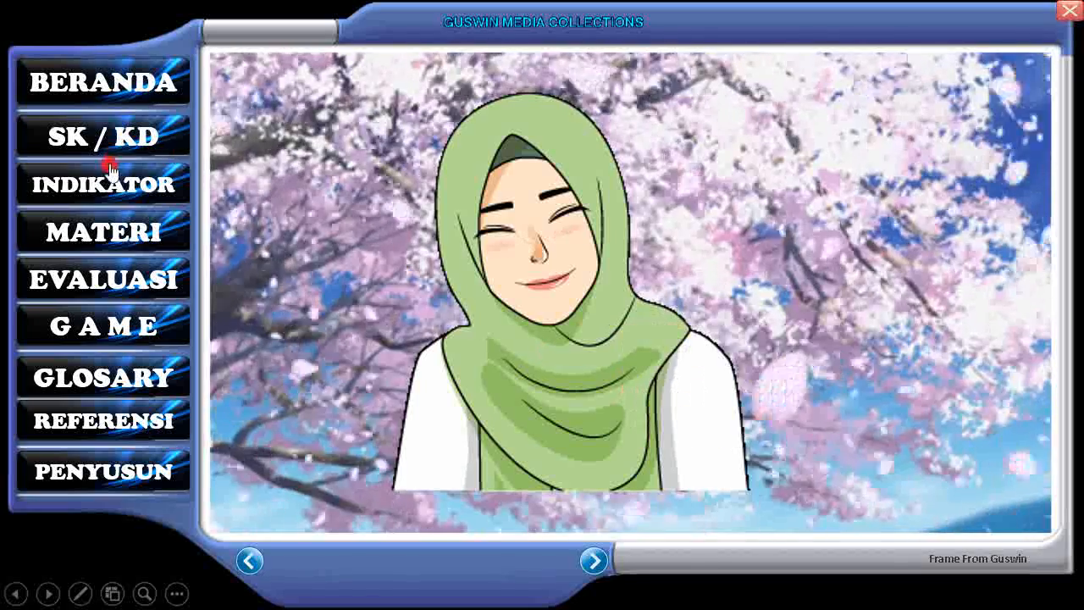
click(105, 231)
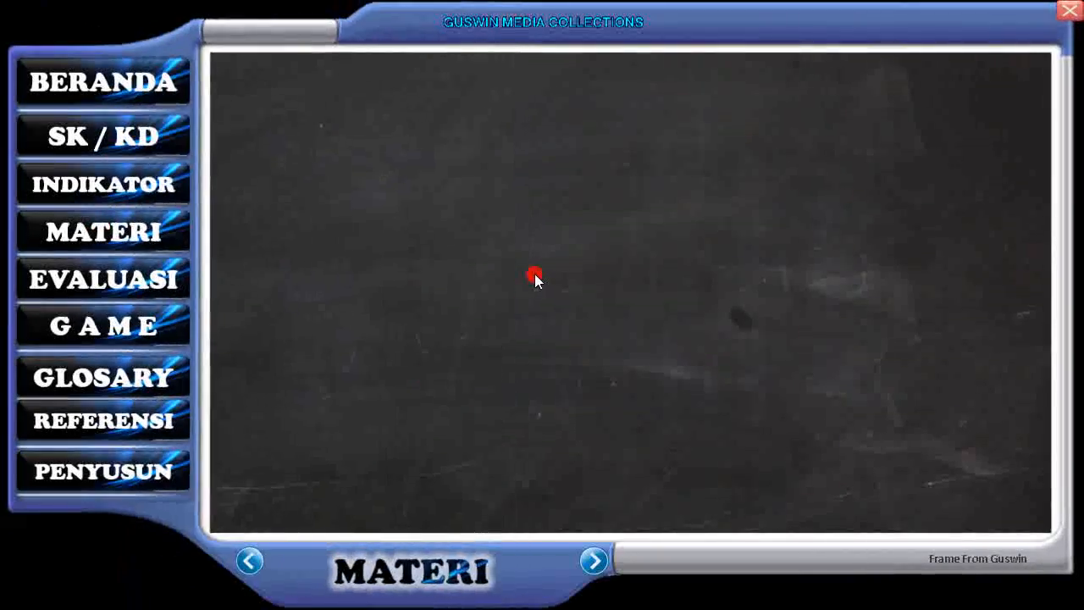
key(Escape)
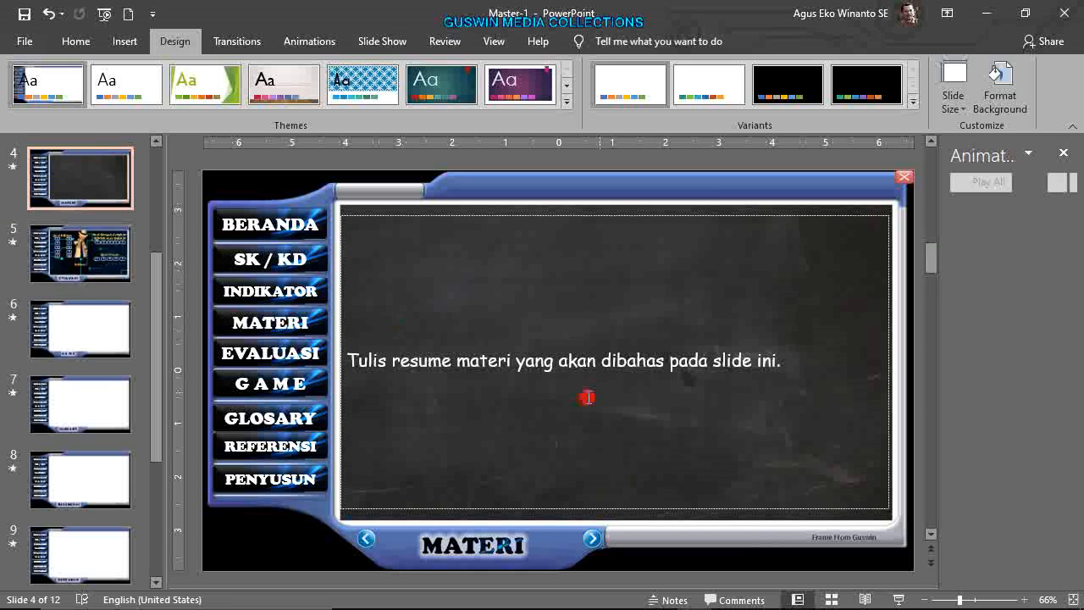
- Examine the text placeholder on the MATERI slide and the available slide layouts, and go to the GAME slide
click(460, 423)
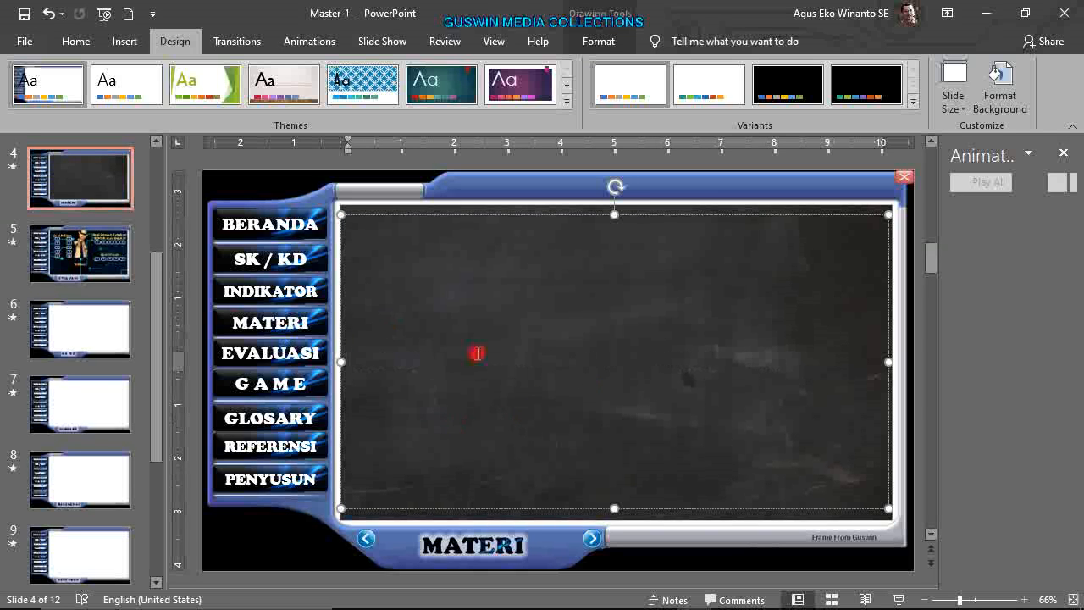
click(1033, 313)
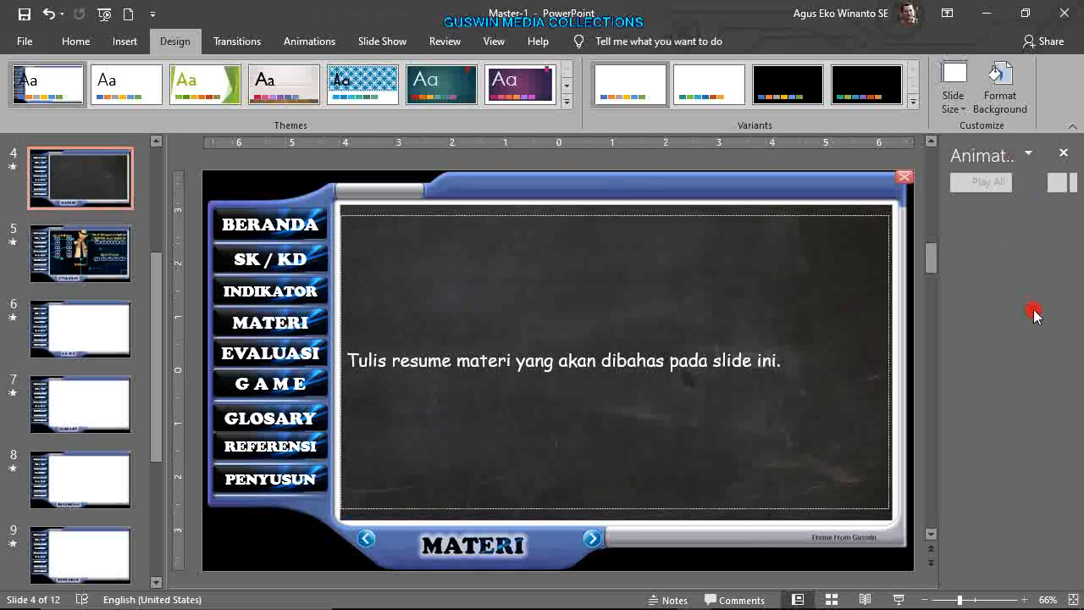
click(136, 42)
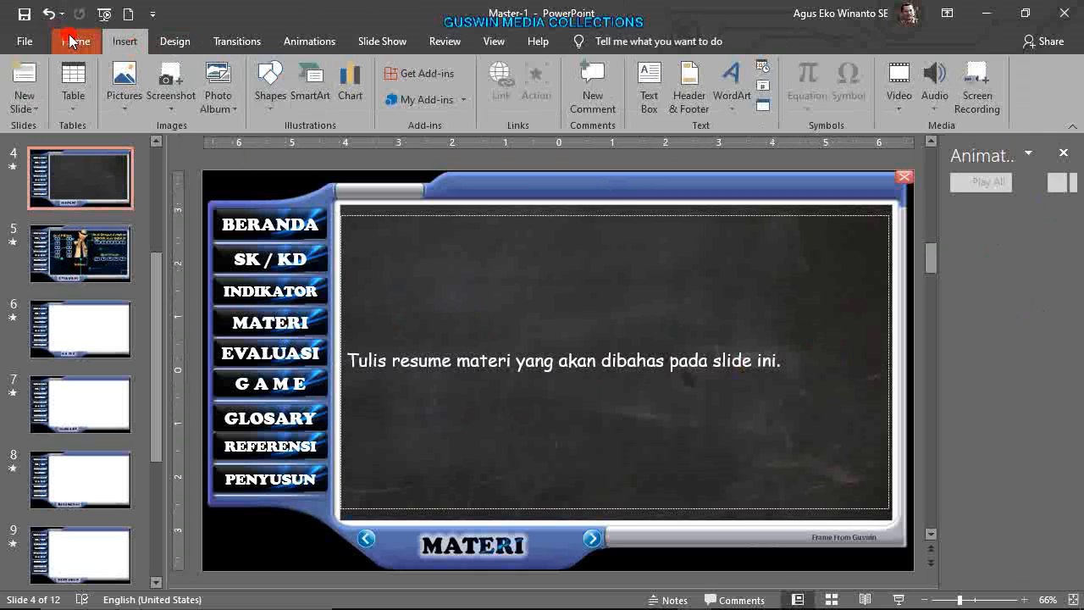
click(71, 41)
click(177, 69)
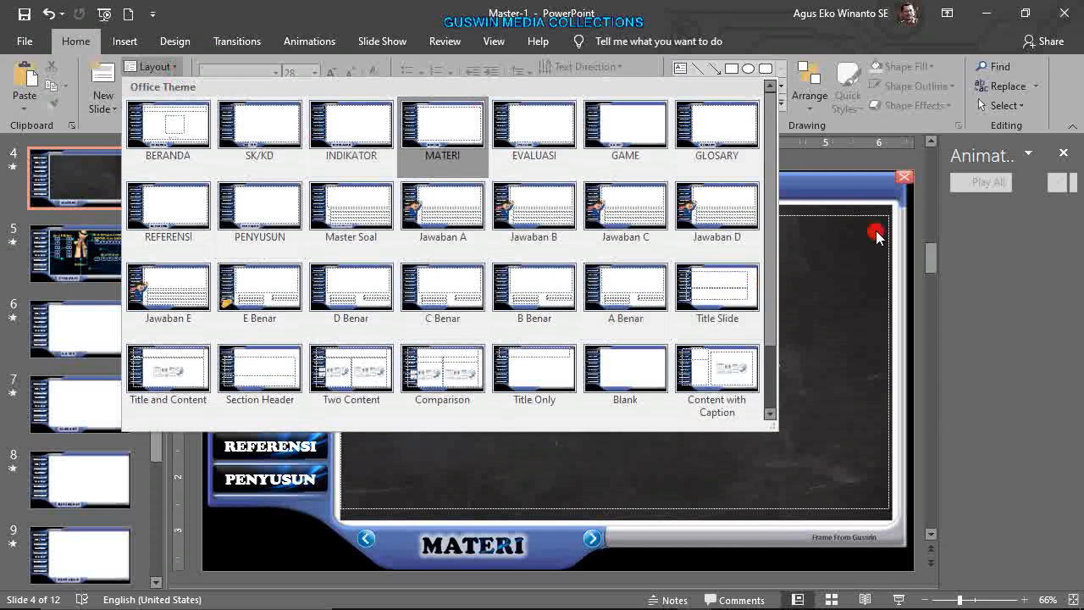
click(997, 285)
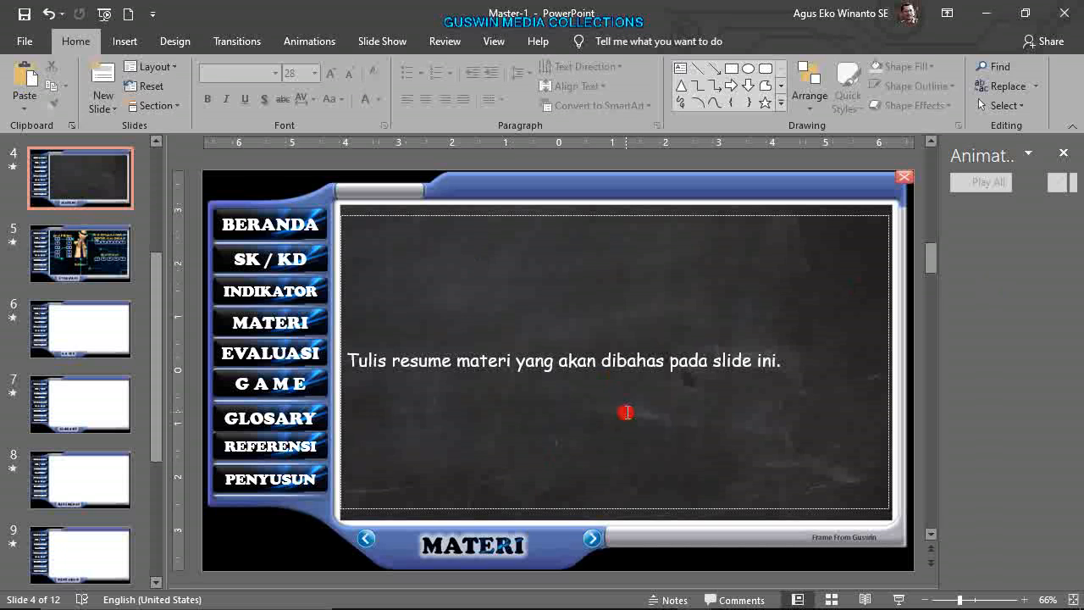
click(102, 329)
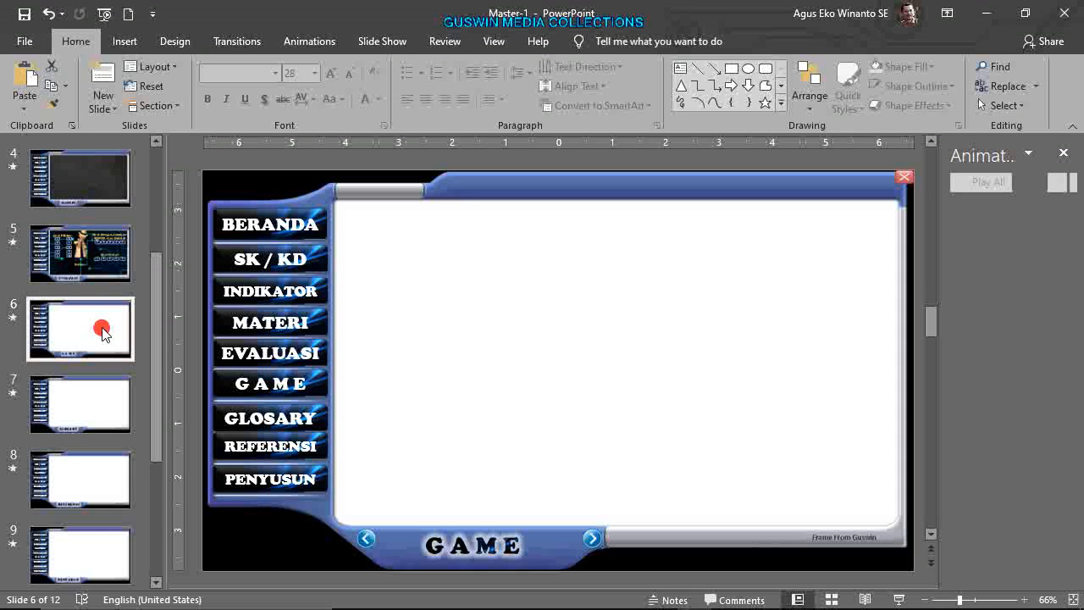
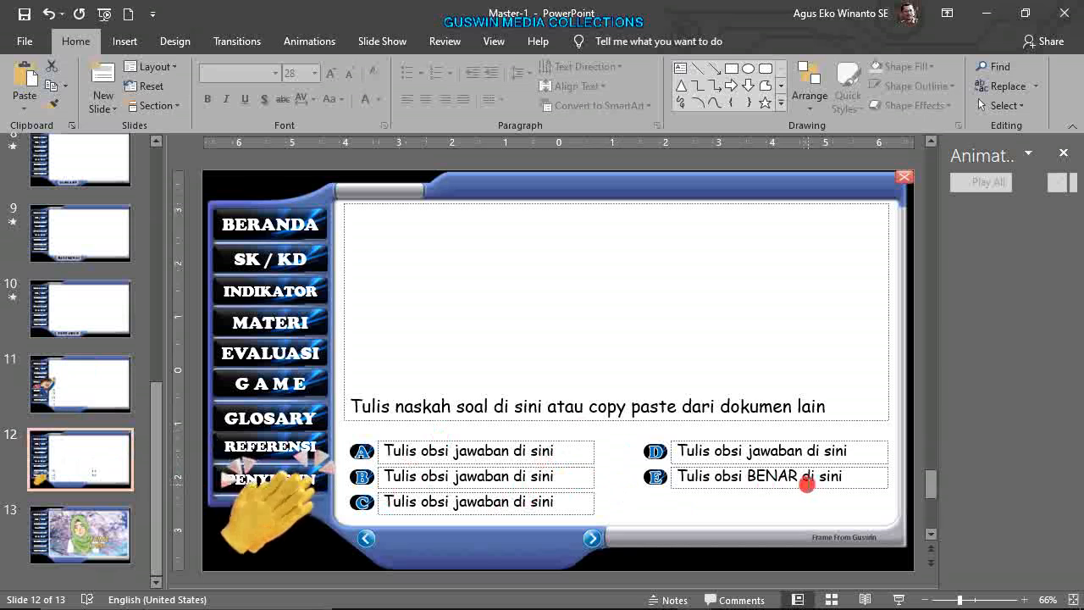
- Apply the Jawaban E layout to slide 12 and check the question number buttons on the EVALUASI slide
click(153, 68)
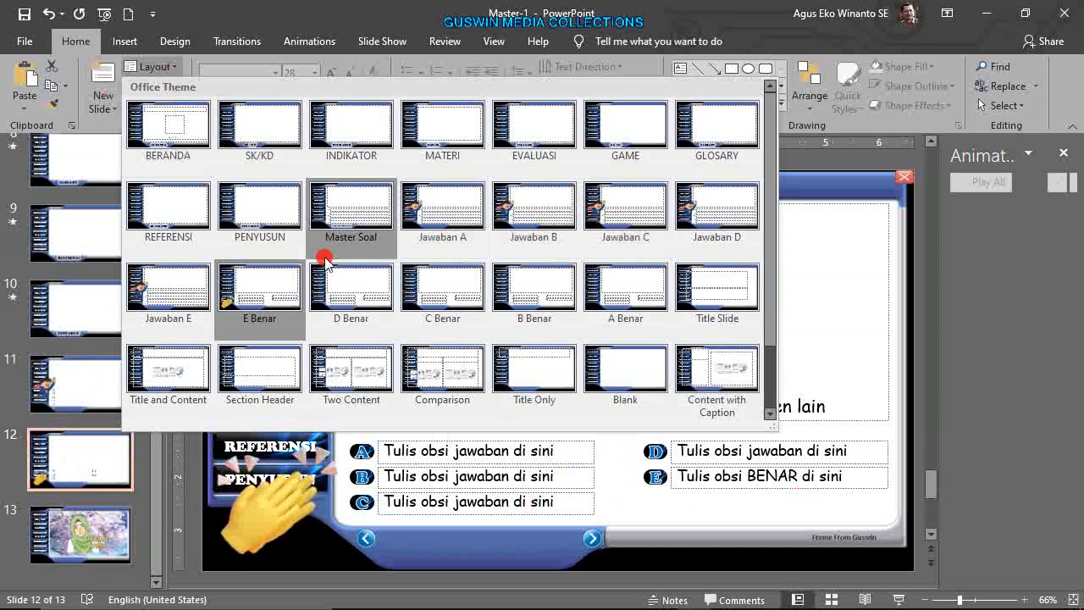
click(185, 296)
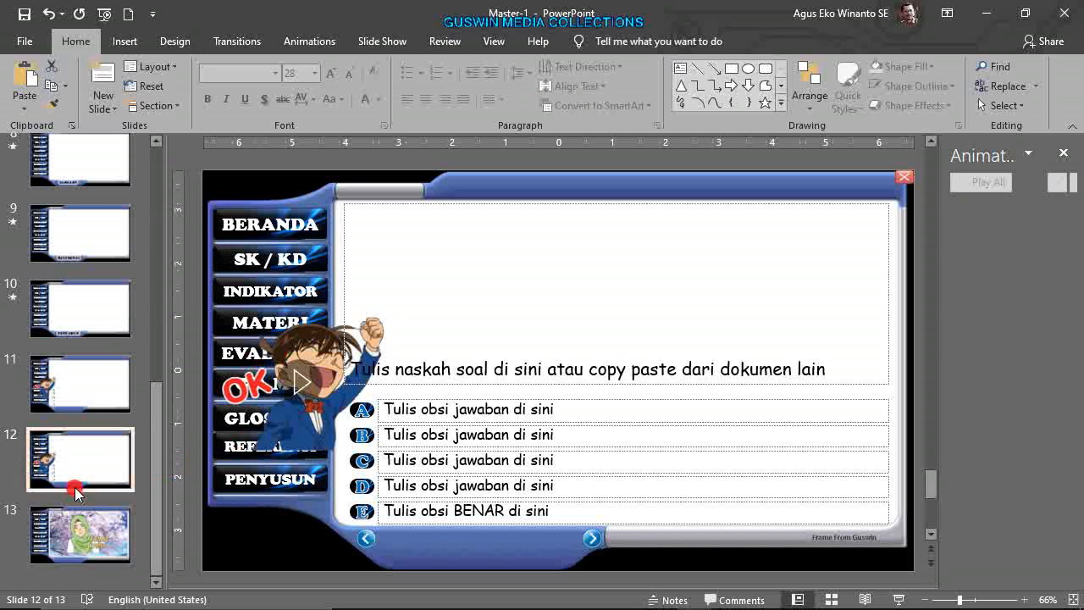
scroll(93, 246, up, 5)
click(101, 300)
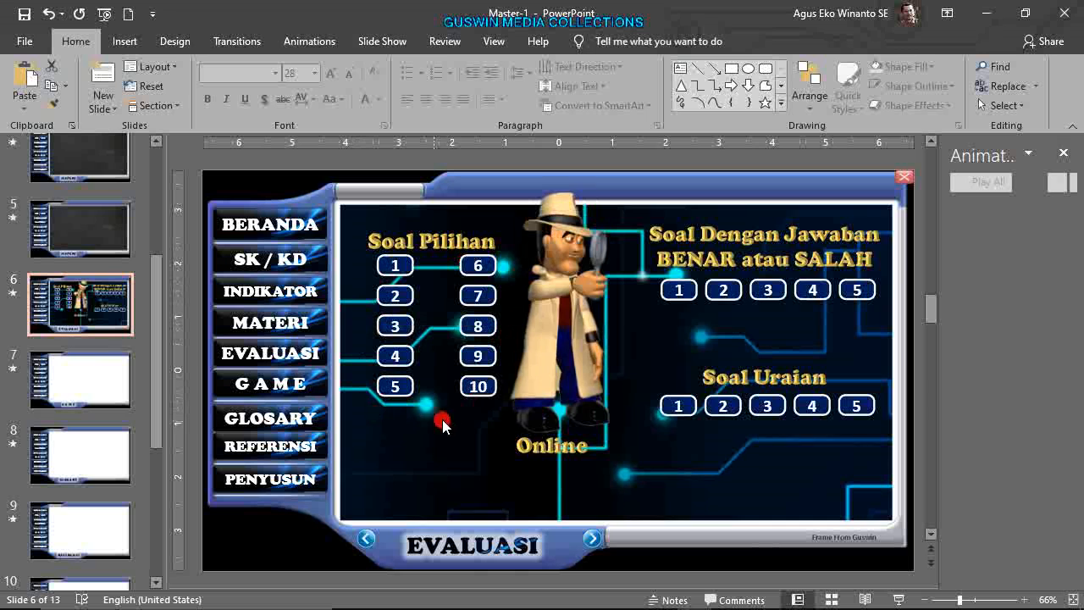
scroll(104, 378, down, 5)
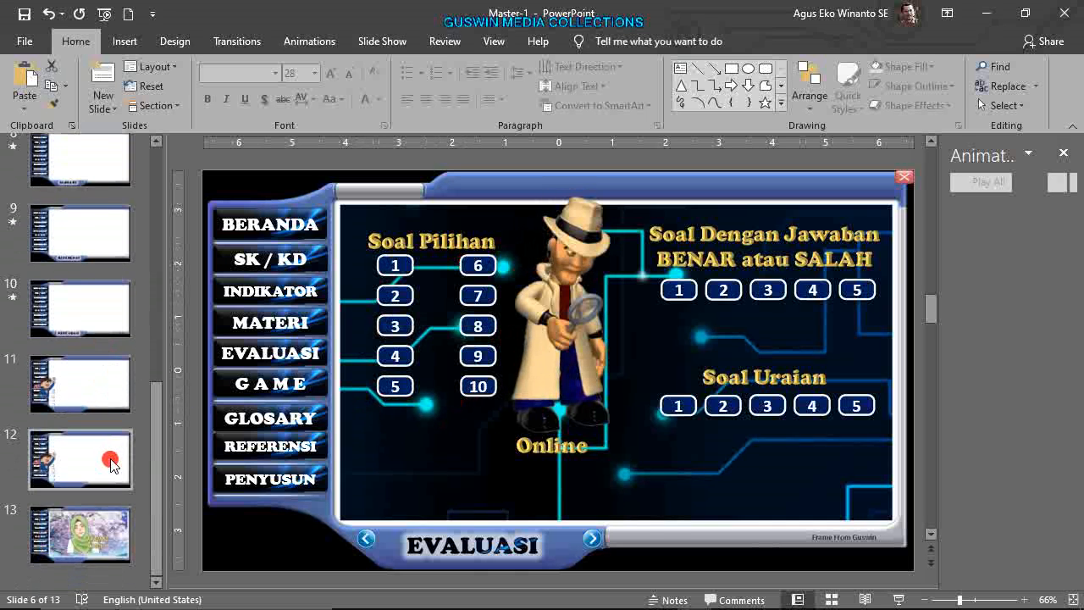
- Add three new question slides after slide 12 with the same Jawaban E layout
click(101, 457)
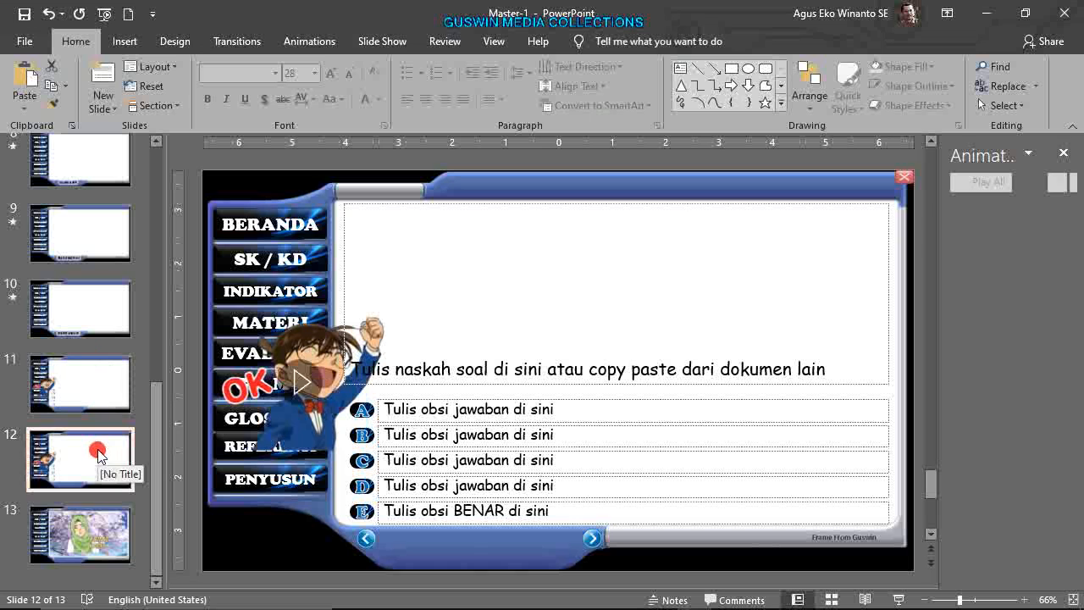
click(102, 83)
click(102, 83)
click(102, 83)
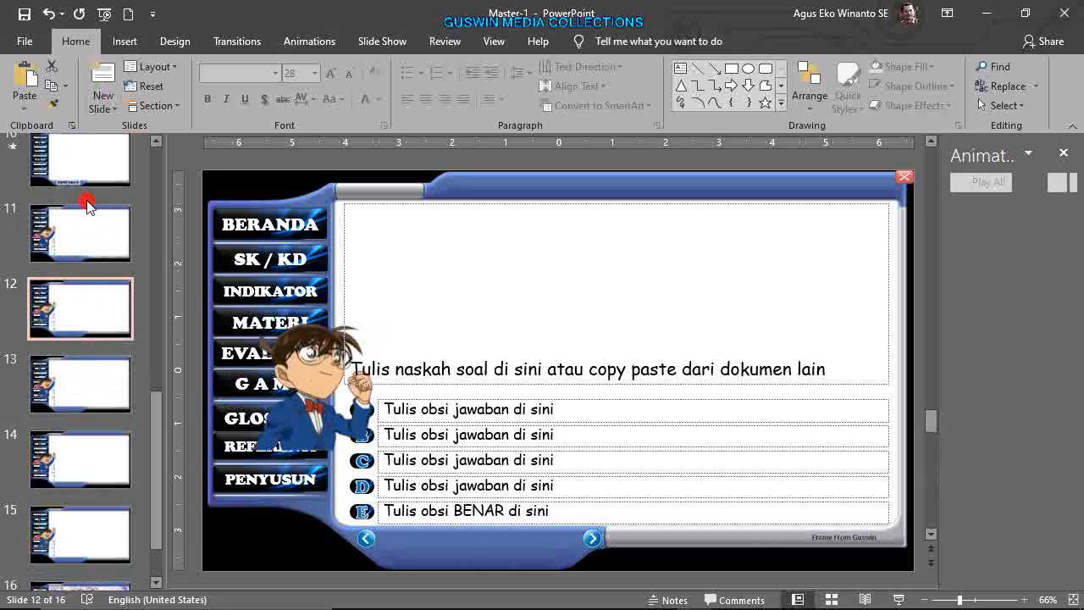
- Insert a gold WordArt reading 1 on slide 11 and place it just above the BERANDA menu button
click(103, 239)
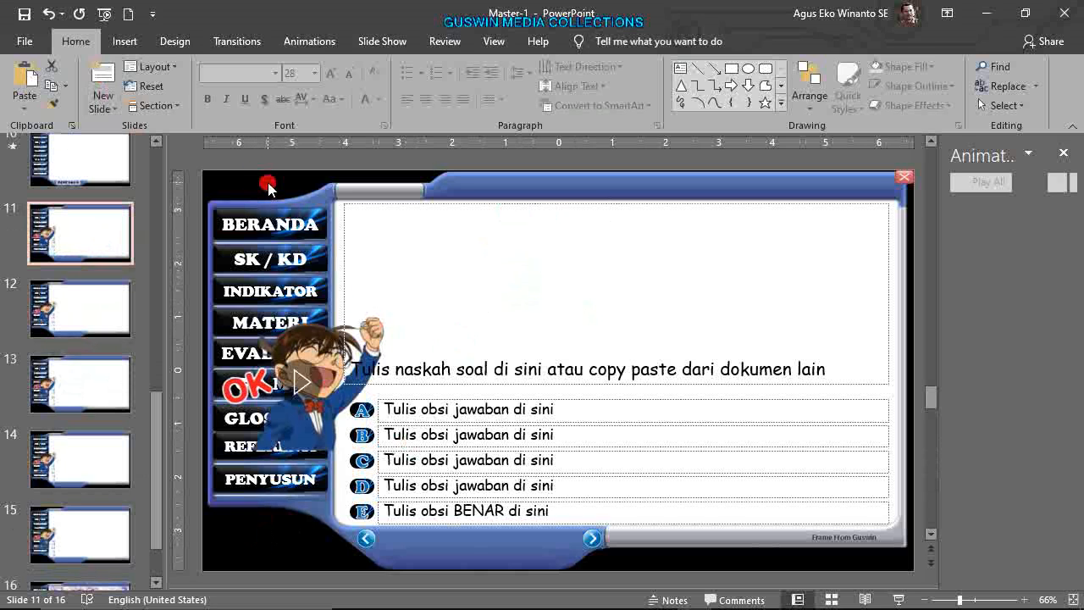
click(134, 40)
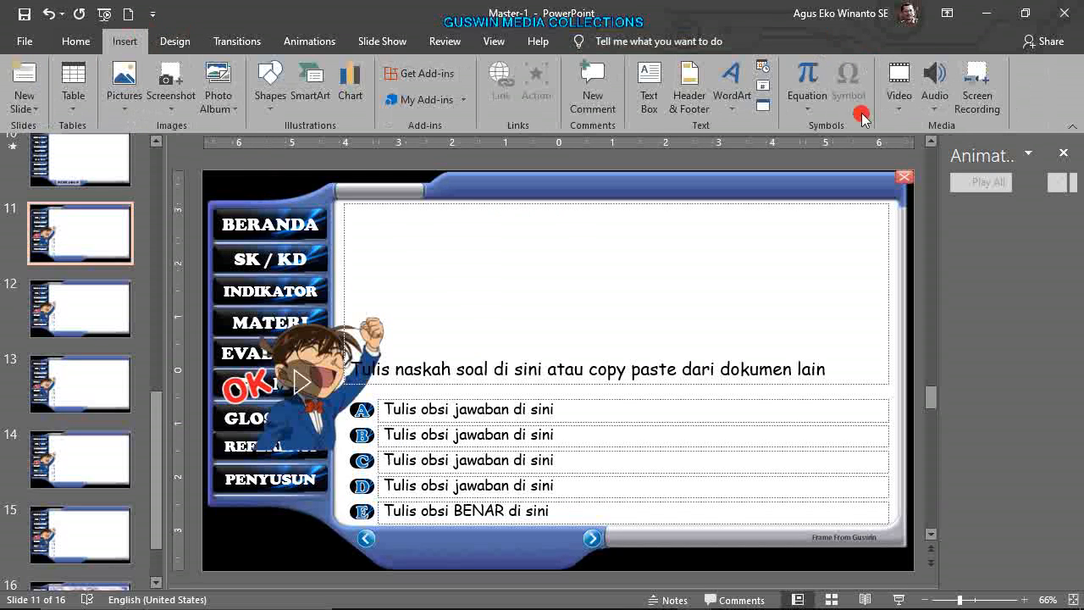
click(731, 89)
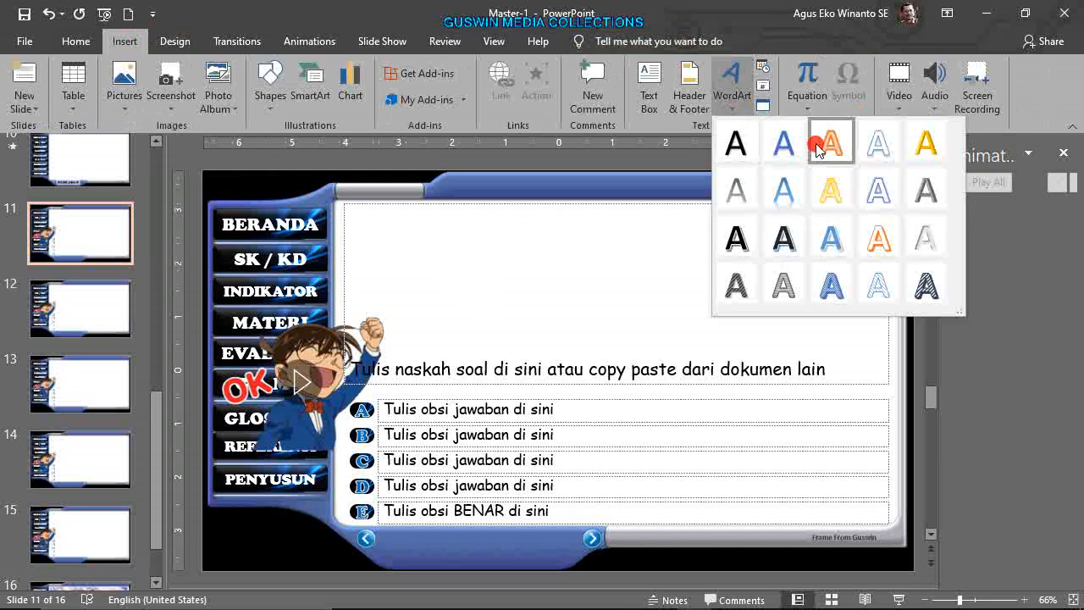
click(919, 153)
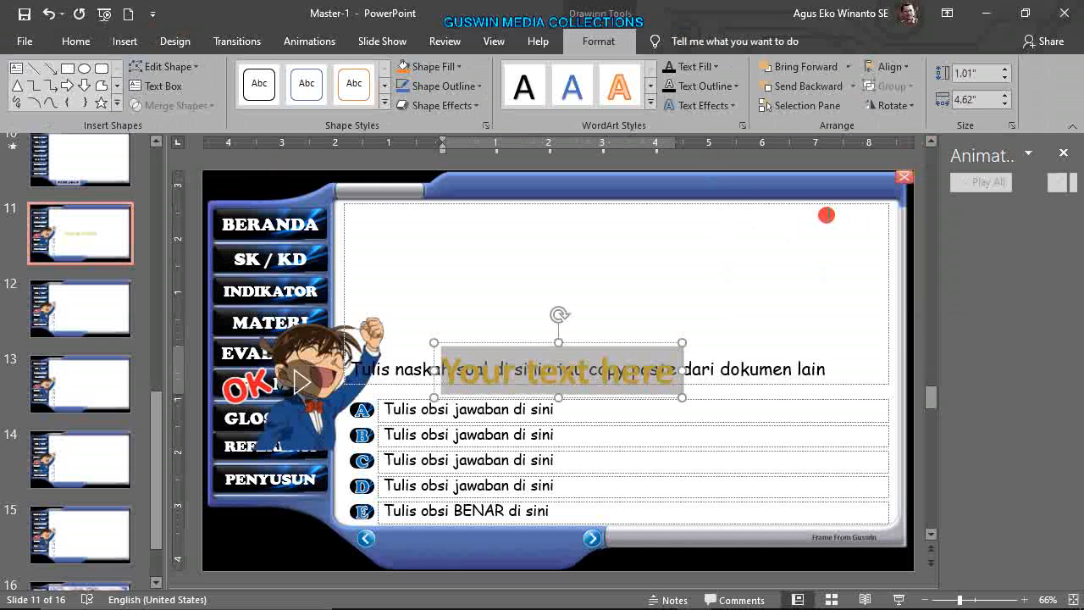
text(1)
drag(551, 342, 284, 198)
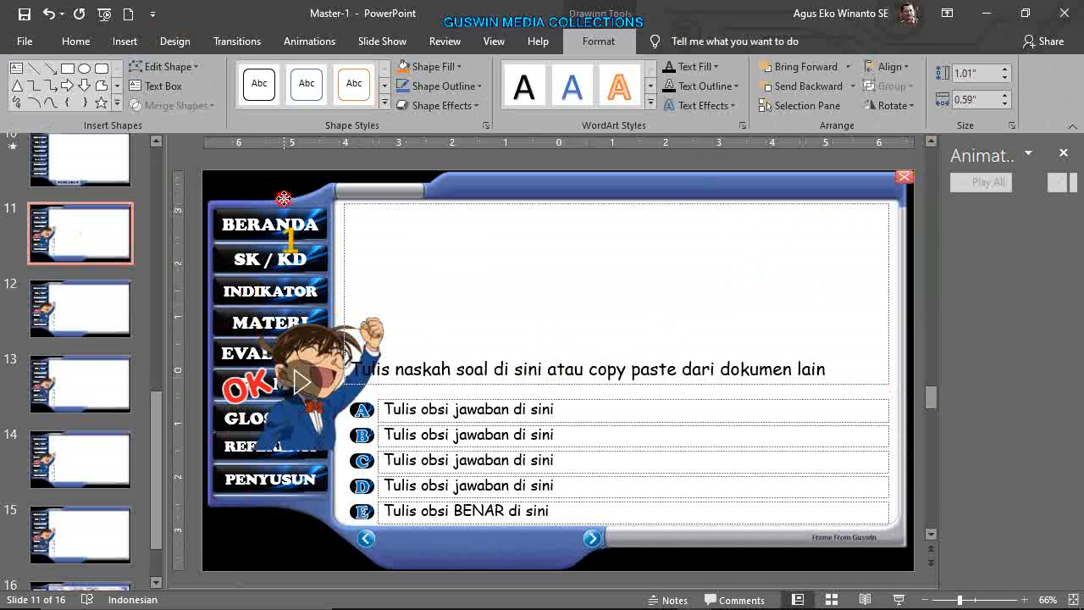
drag(272, 147, 276, 158)
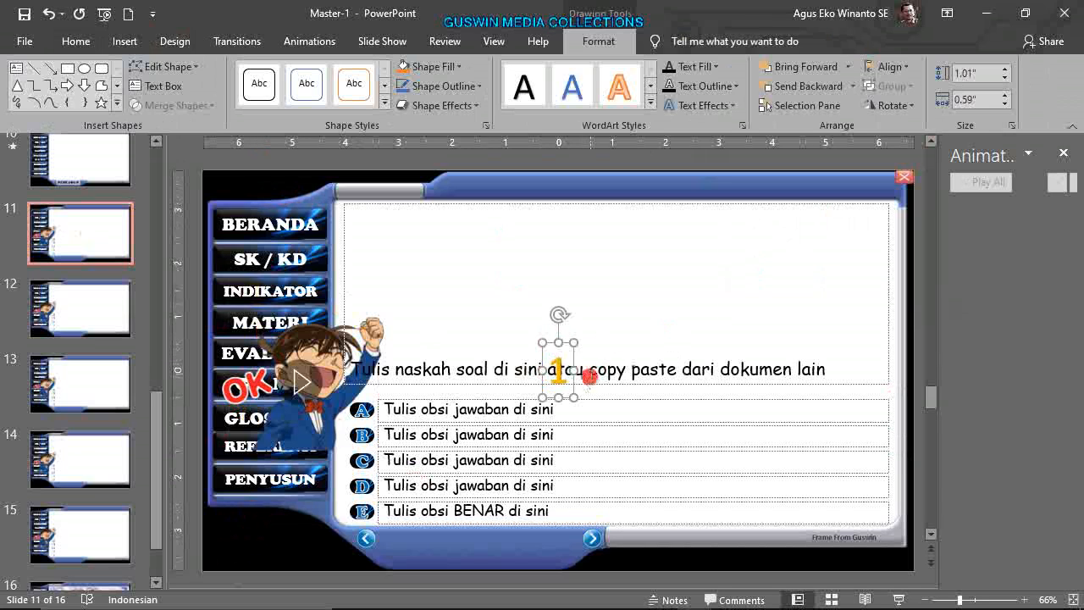
drag(573, 391, 267, 206)
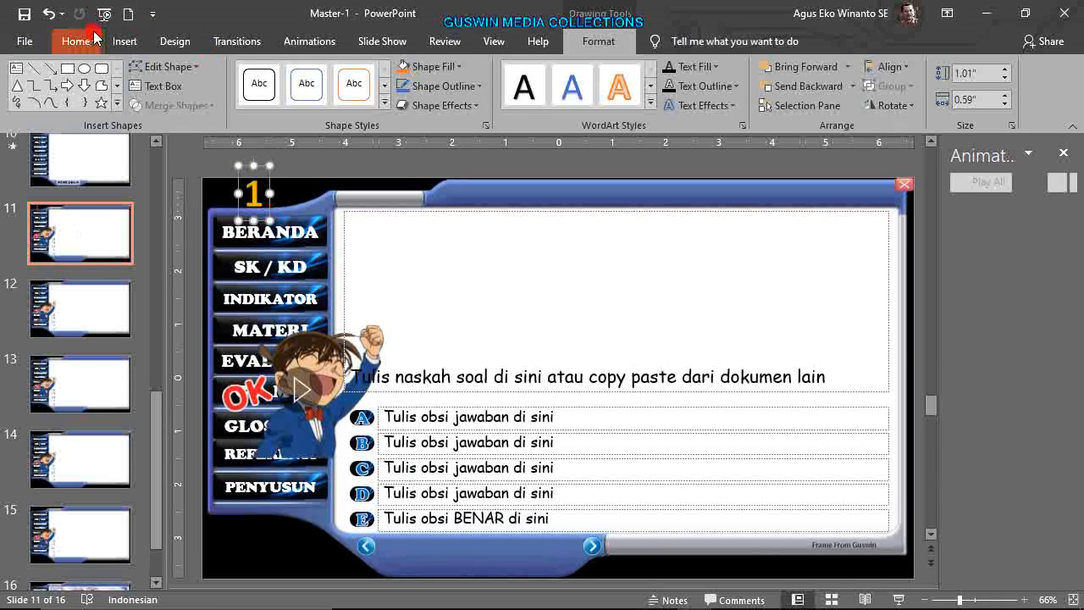
- Reduce the WordArt number 1 to font size 40 and adjust its position above the BERANDA menu button
click(76, 40)
click(350, 77)
click(349, 77)
click(350, 76)
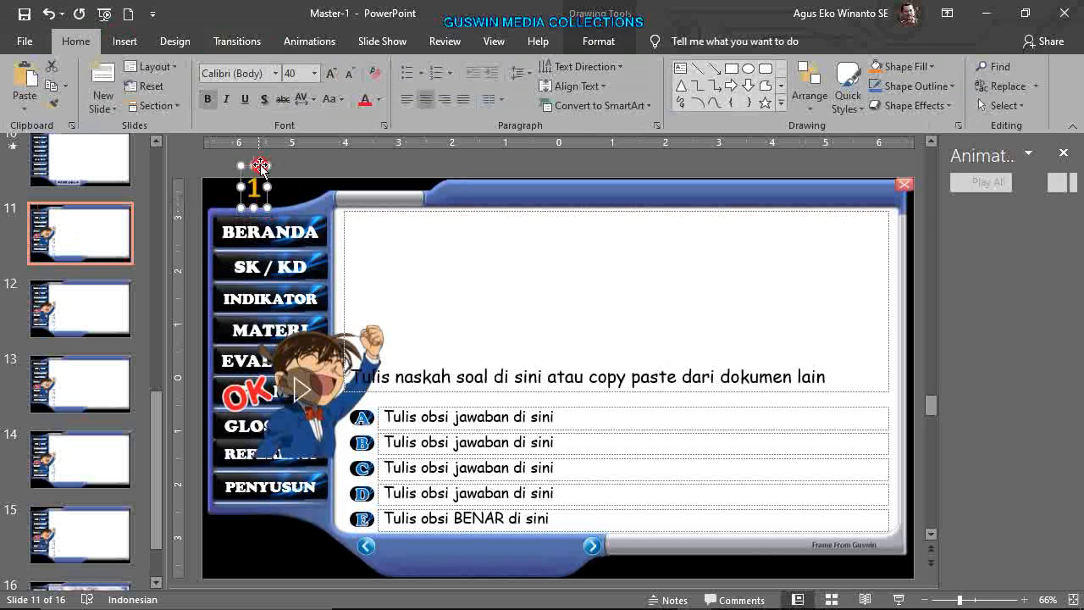
drag(269, 174, 273, 177)
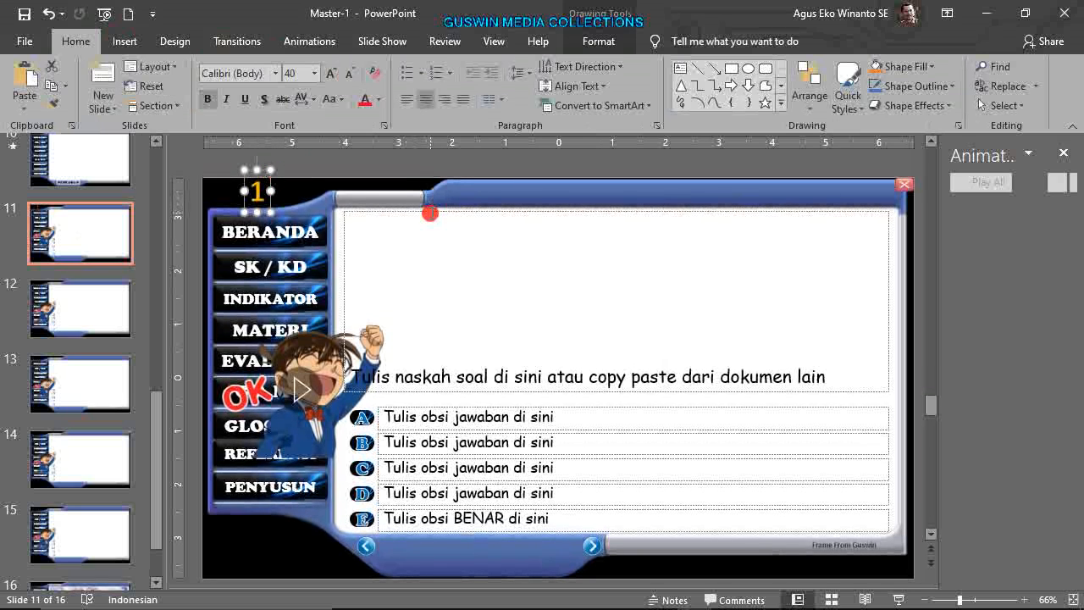
- Paste the WordArt number onto slide 12 and change its text to 2
drag(155, 492, 155, 480)
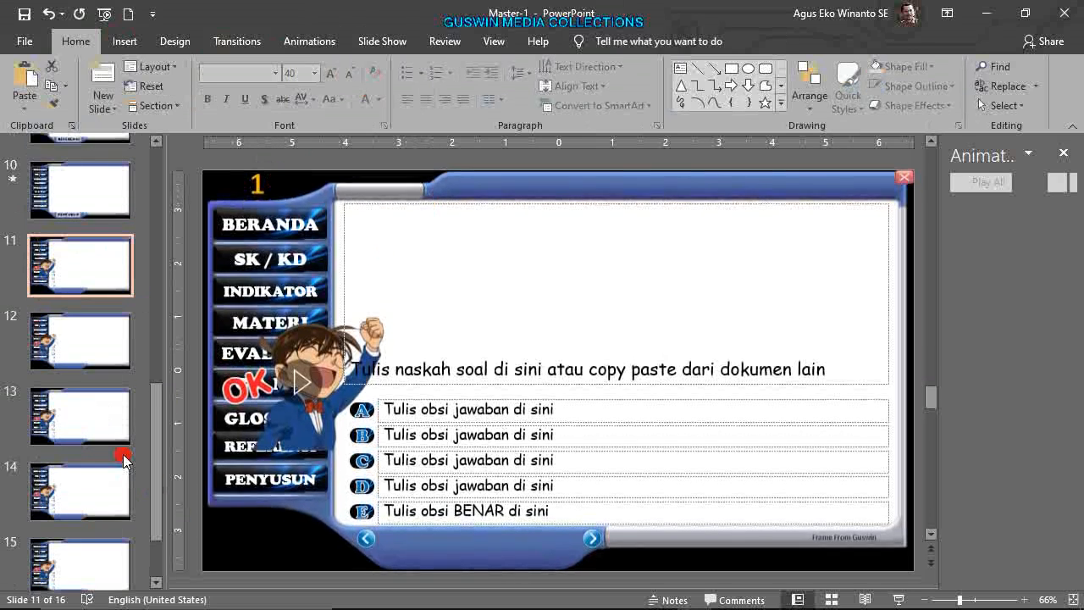
click(85, 344)
key(ctrl+v)
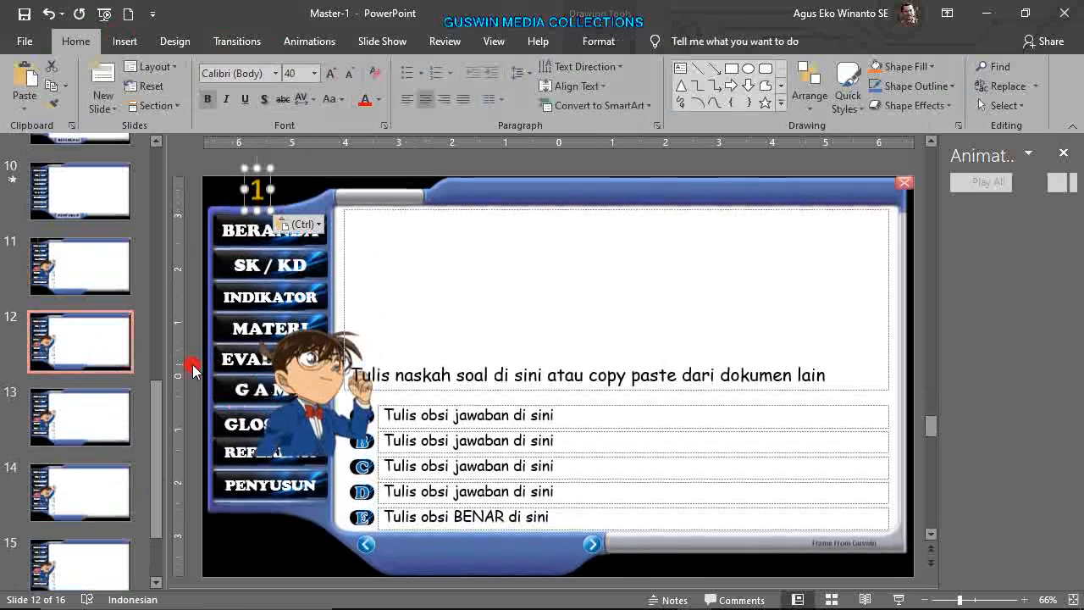
double_click(261, 195)
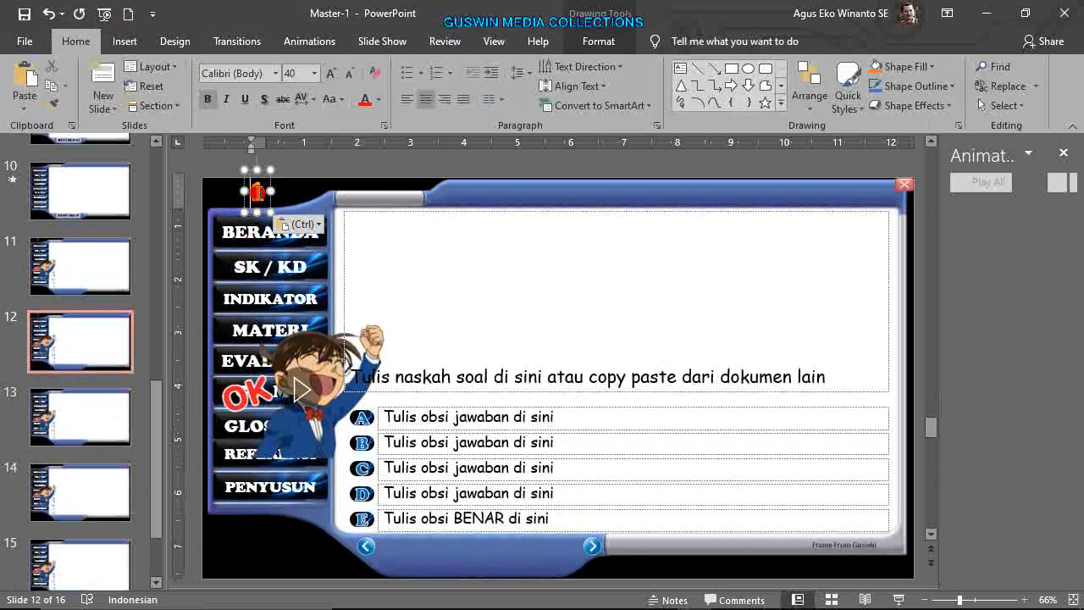
text(2)
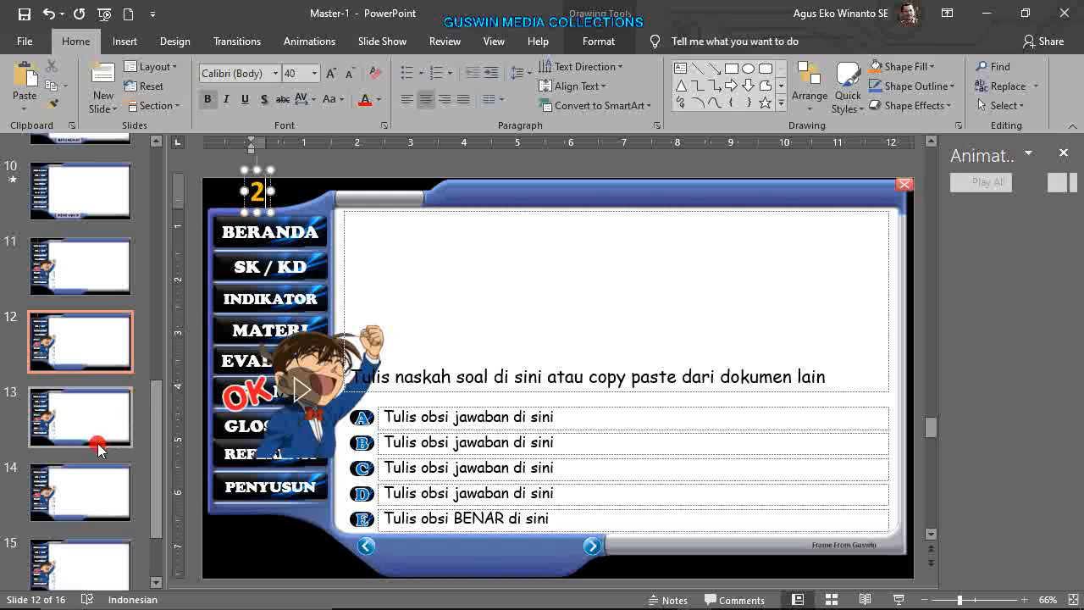
- Paste the WordArt number onto slide 13 and change its text to 3
click(90, 415)
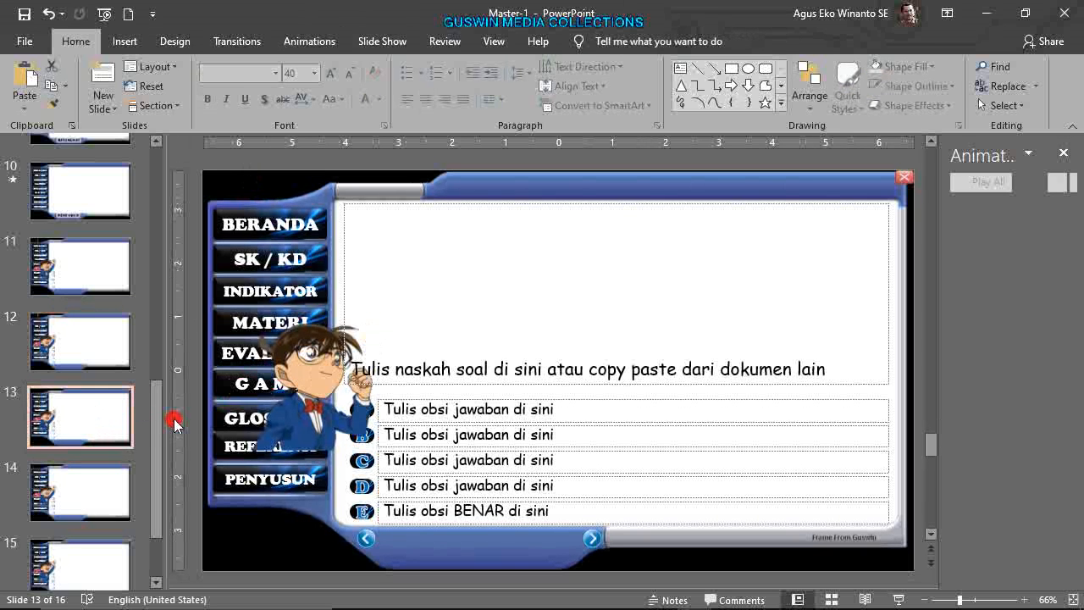
key(ctrl+v)
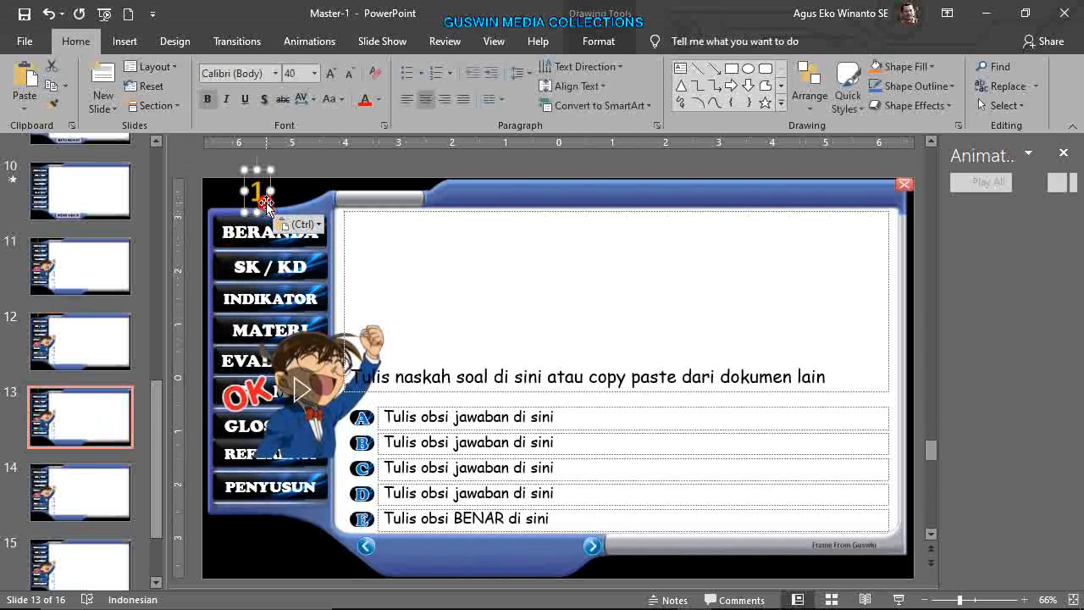
double_click(259, 195)
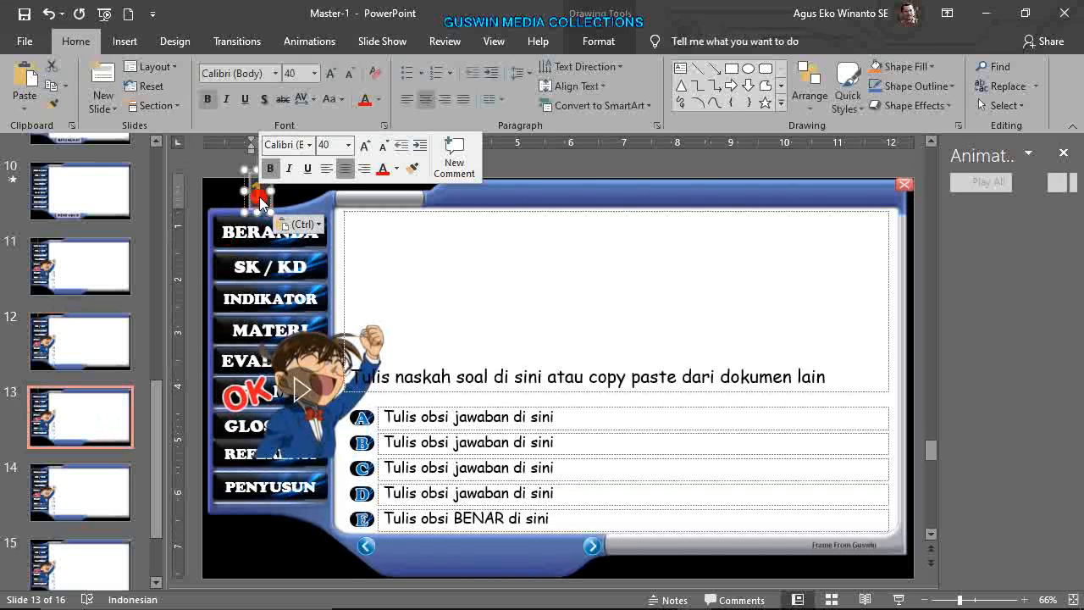
text(3)
click(513, 245)
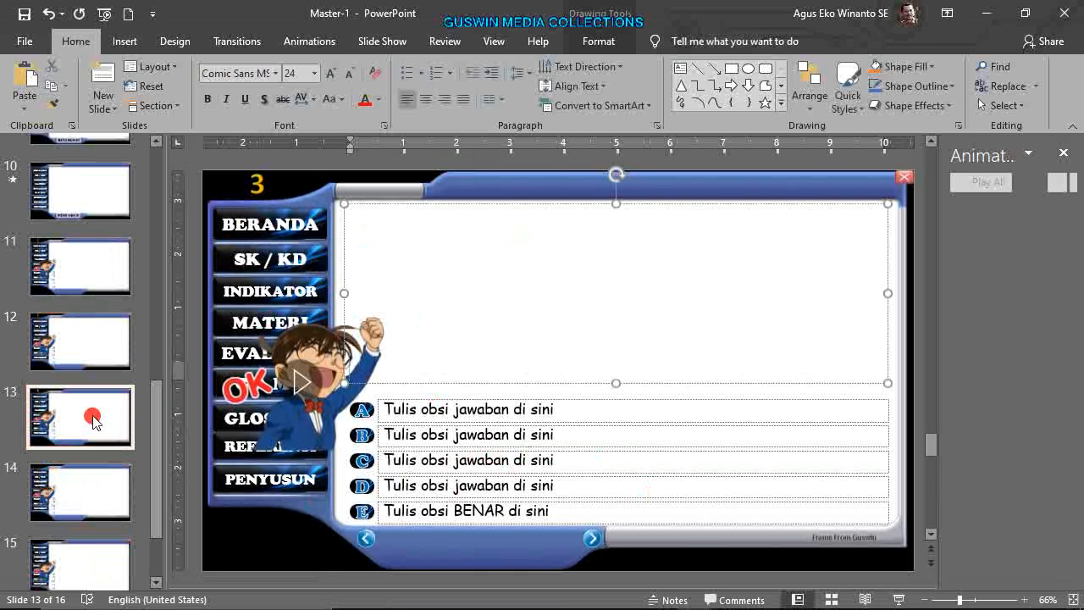
- Apply the Master Soal layout to slide 11
click(85, 270)
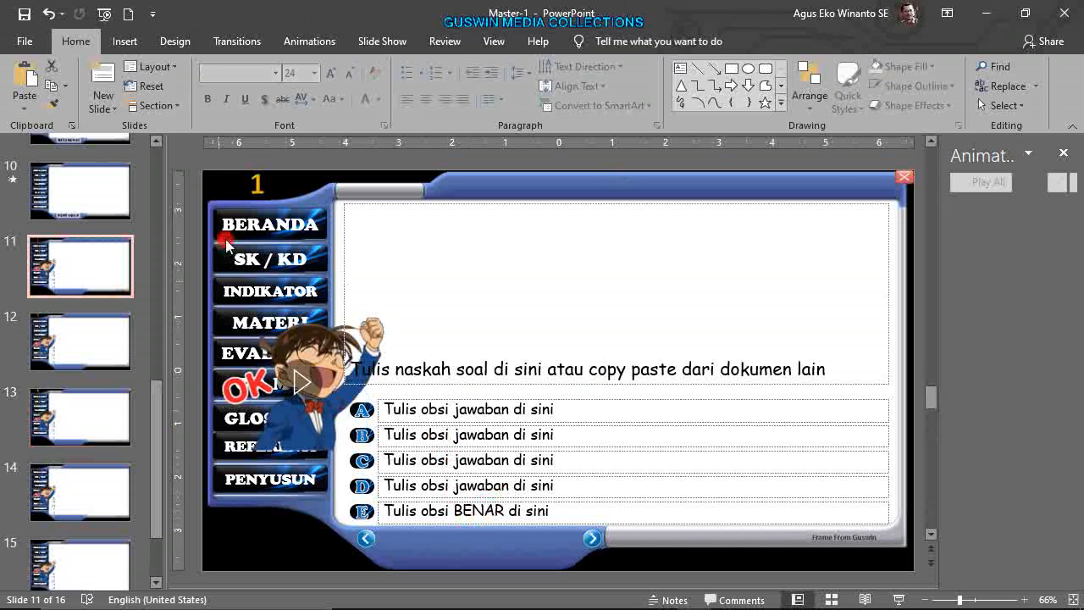
click(151, 66)
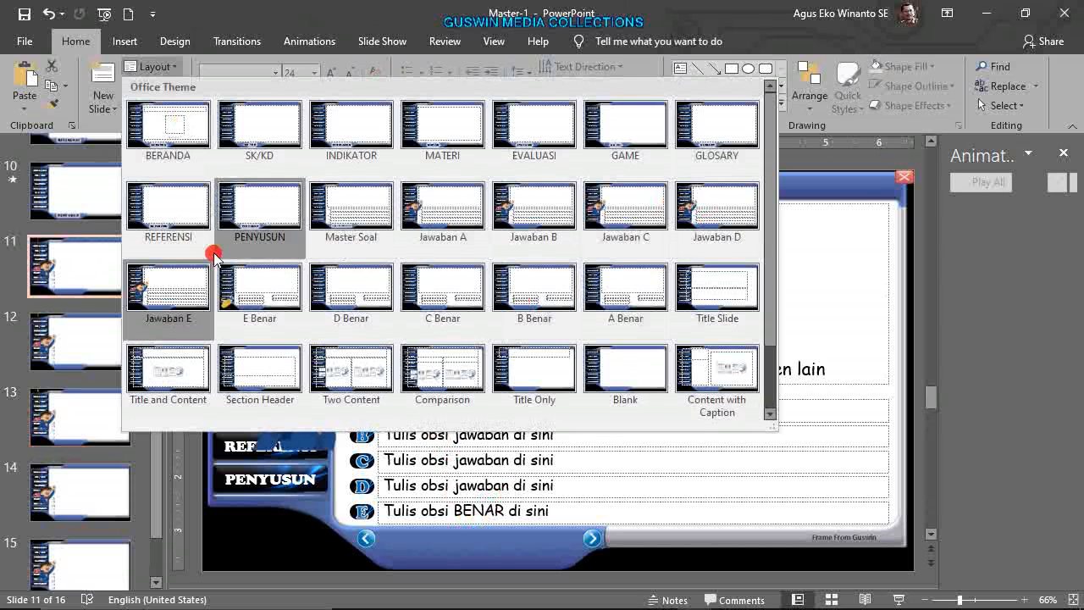
click(343, 211)
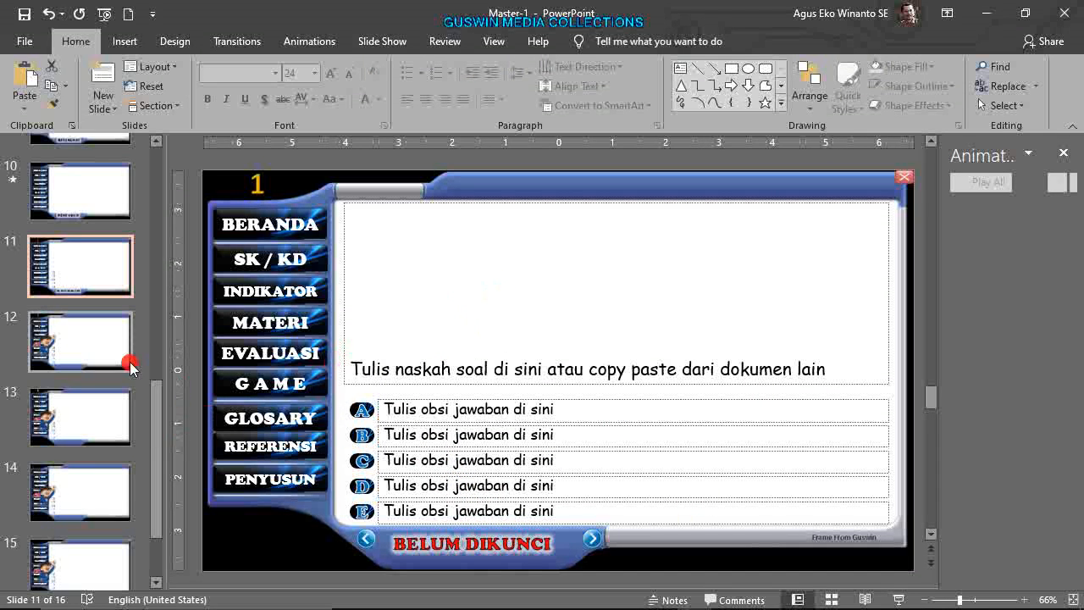
- On the EVALUASI slide, set the hyperlink of button 1 under Soal Pilihan to Slide 11 in this document
scroll(68, 453, up, 5)
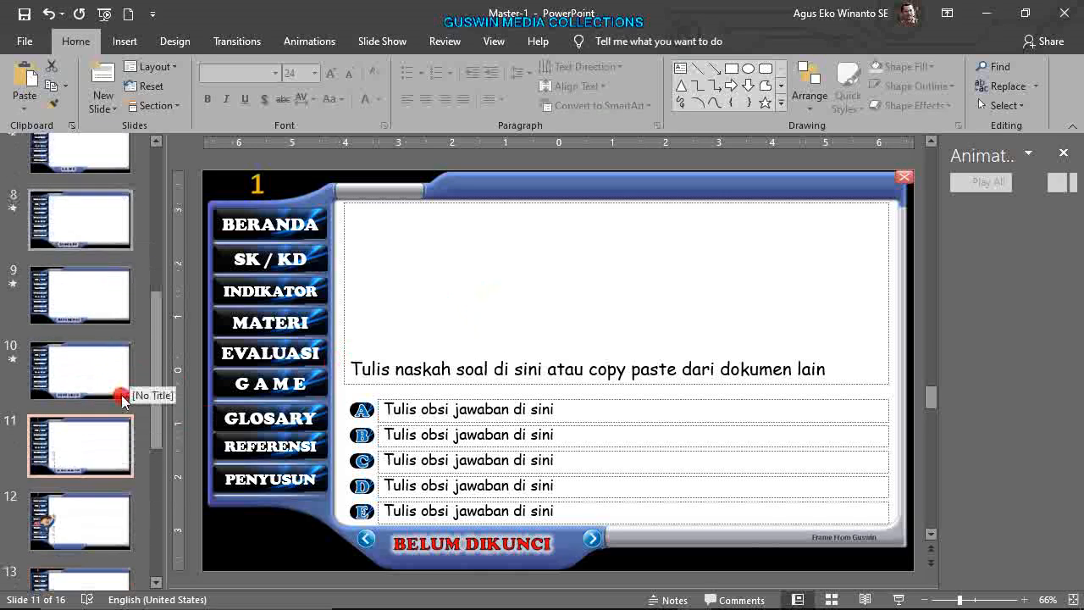
scroll(102, 432, down, 3)
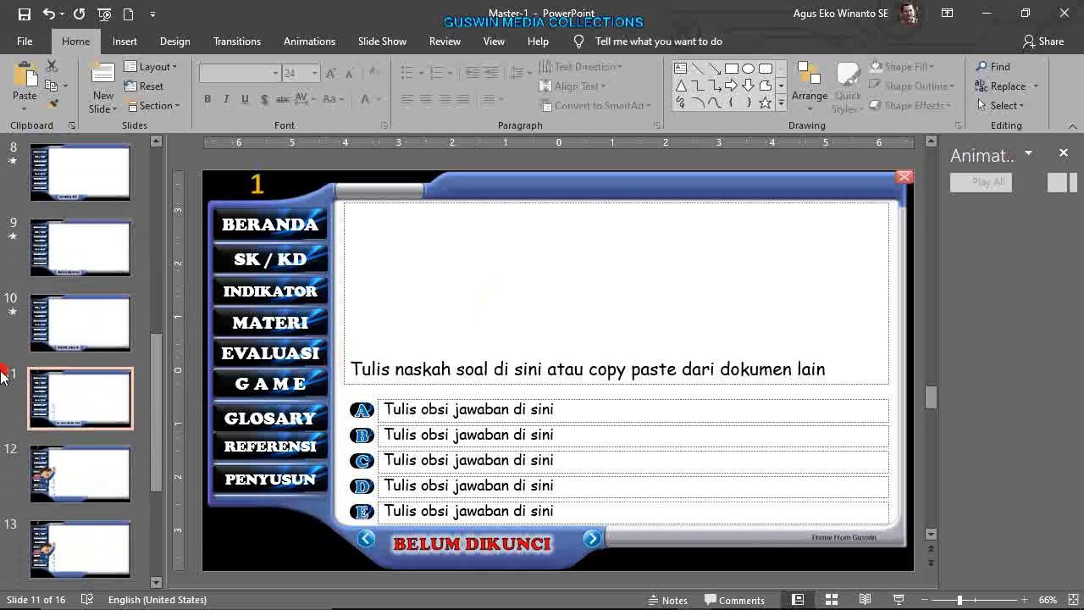
scroll(109, 382, up, 4)
click(85, 288)
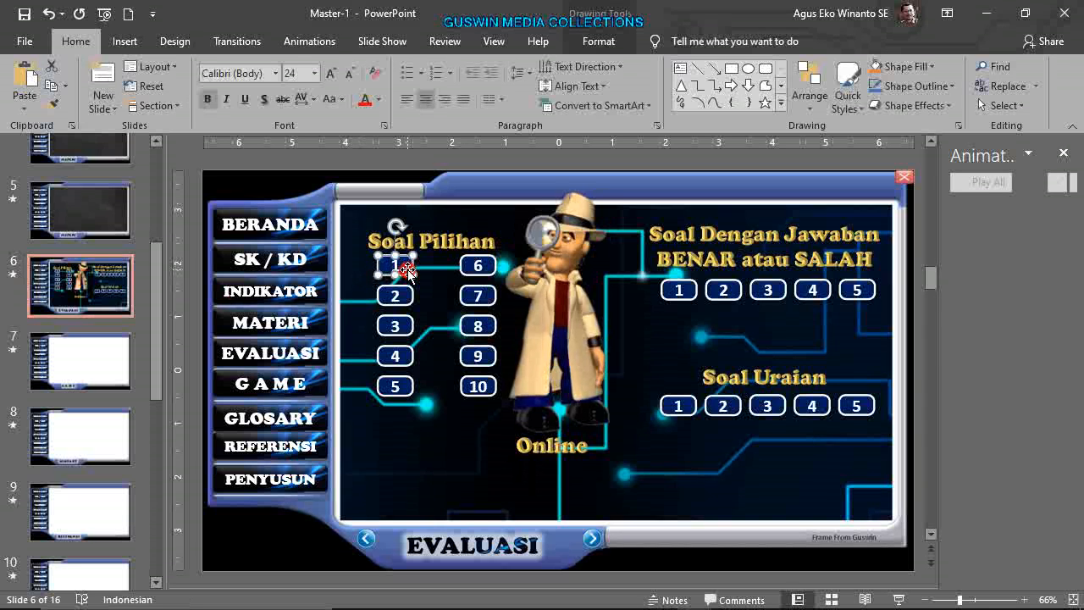
right_click(405, 269)
right_click(403, 267)
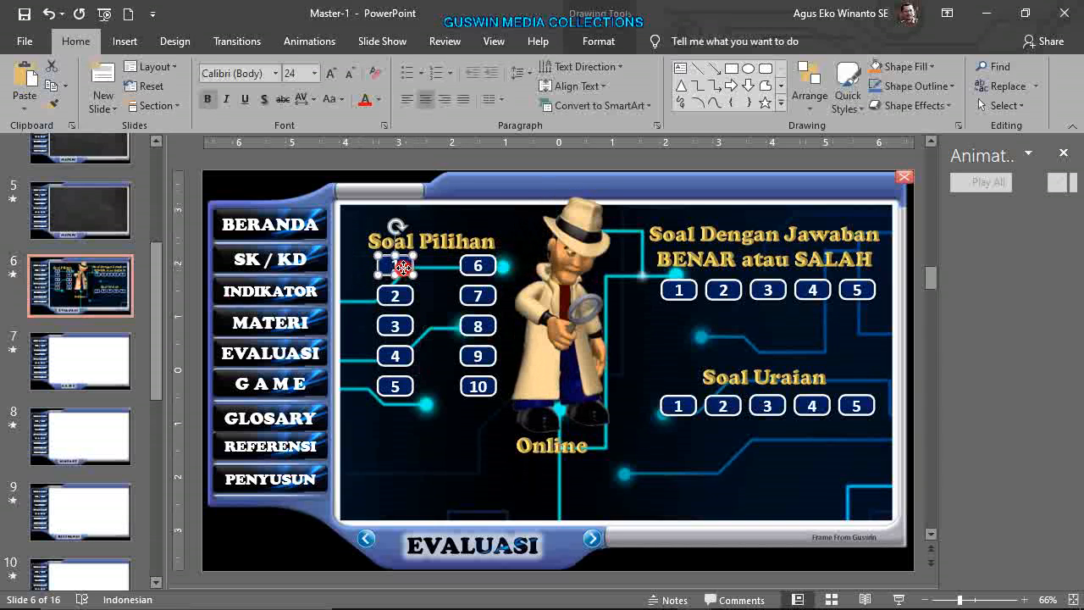
right_click(403, 269)
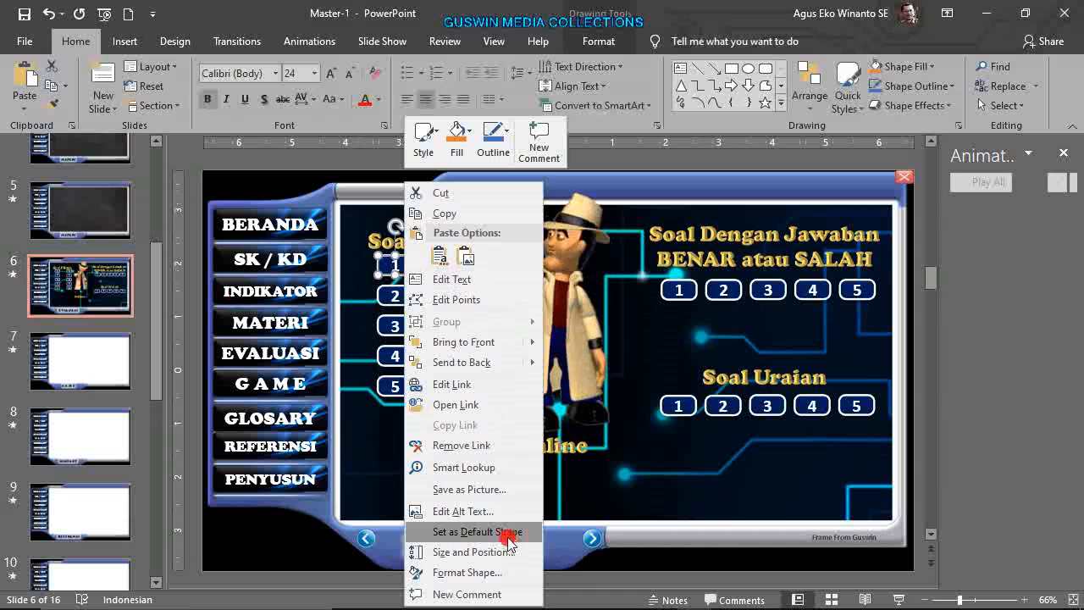
click(447, 384)
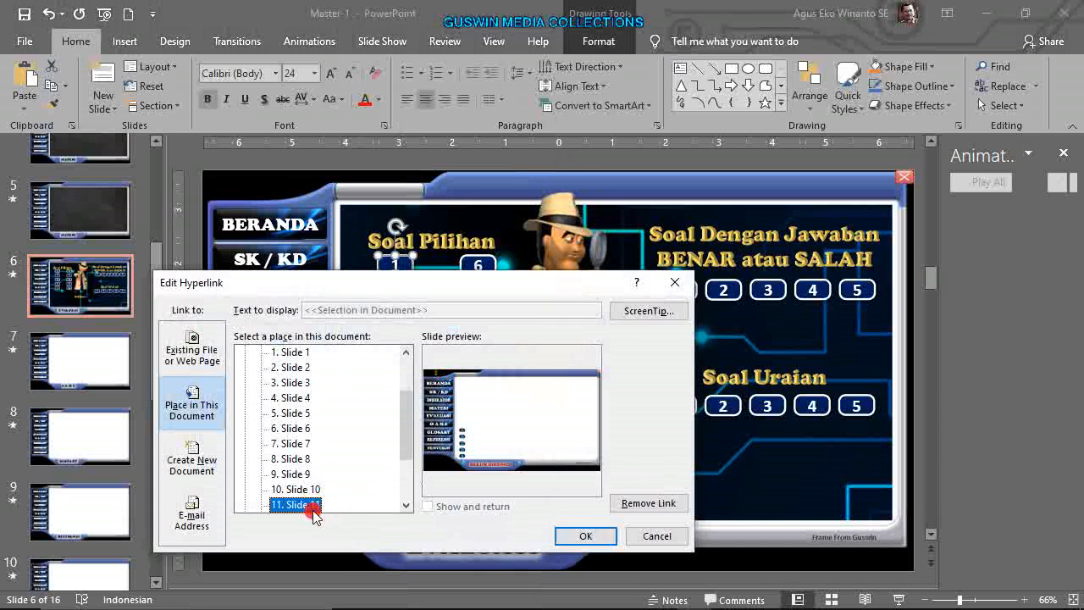
click(581, 535)
- Check the hyperlink target of button 2 under Soal Pilihan without changing it
click(406, 303)
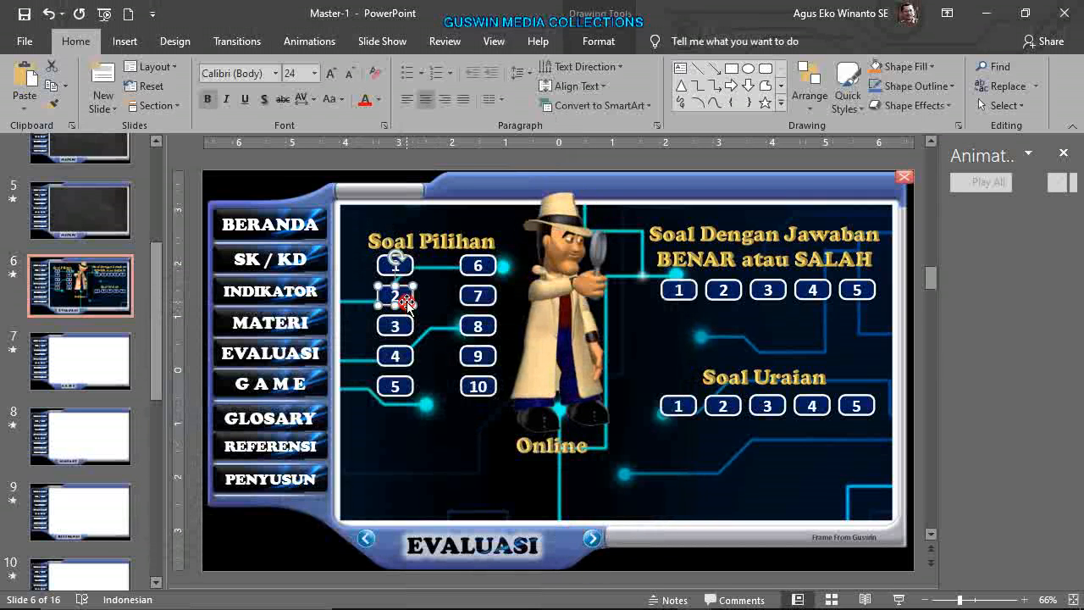
right_click(407, 303)
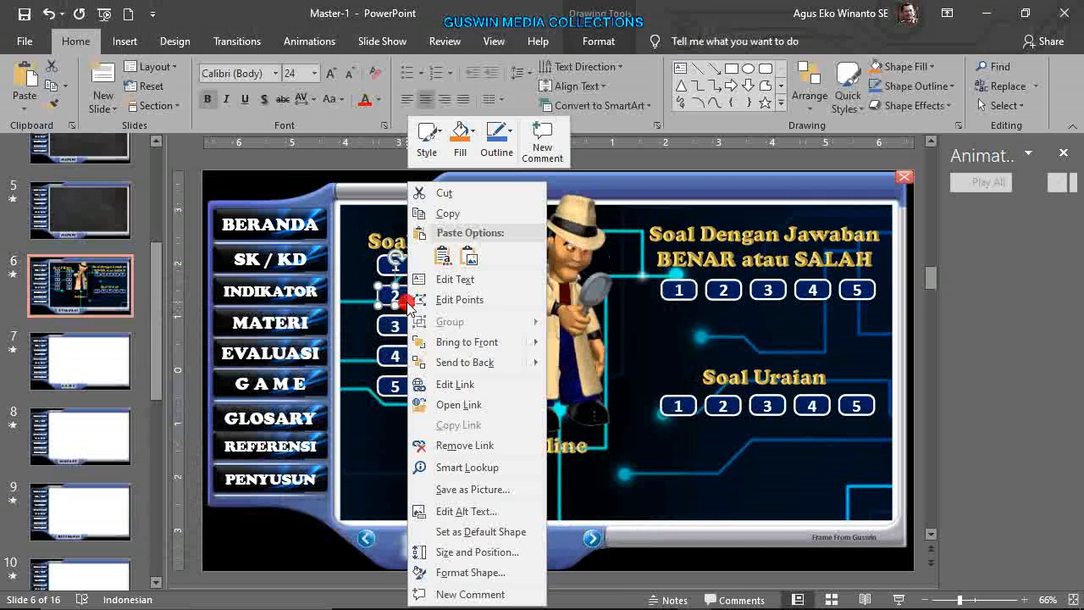
click(449, 385)
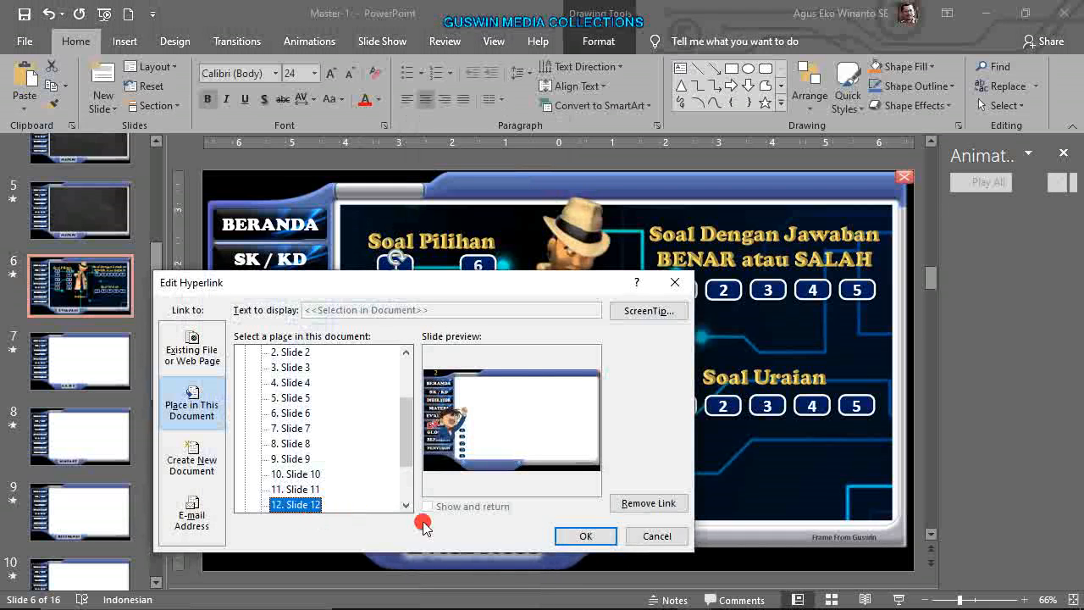
click(657, 535)
- Link button 3 under Soal Pilihan to Slide 13 in this document
click(408, 331)
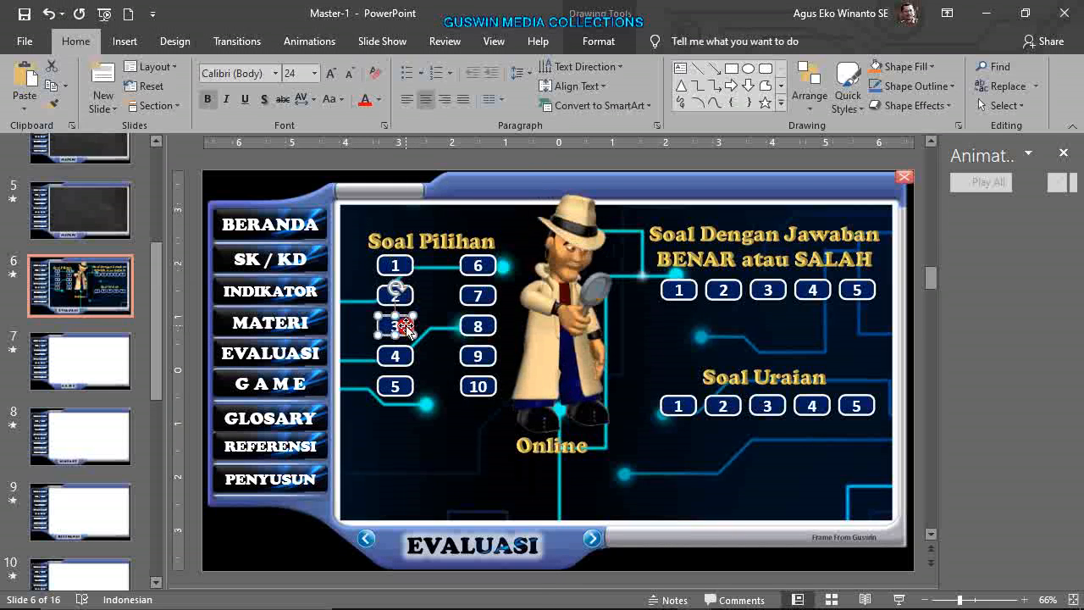
right_click(409, 331)
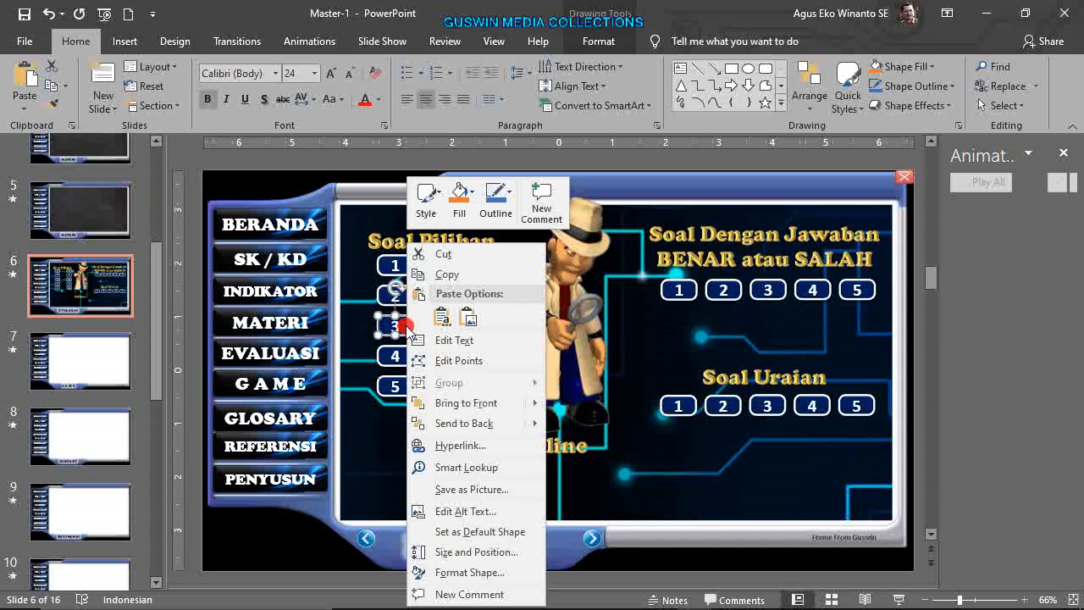
click(457, 446)
scroll(302, 443, down, 2)
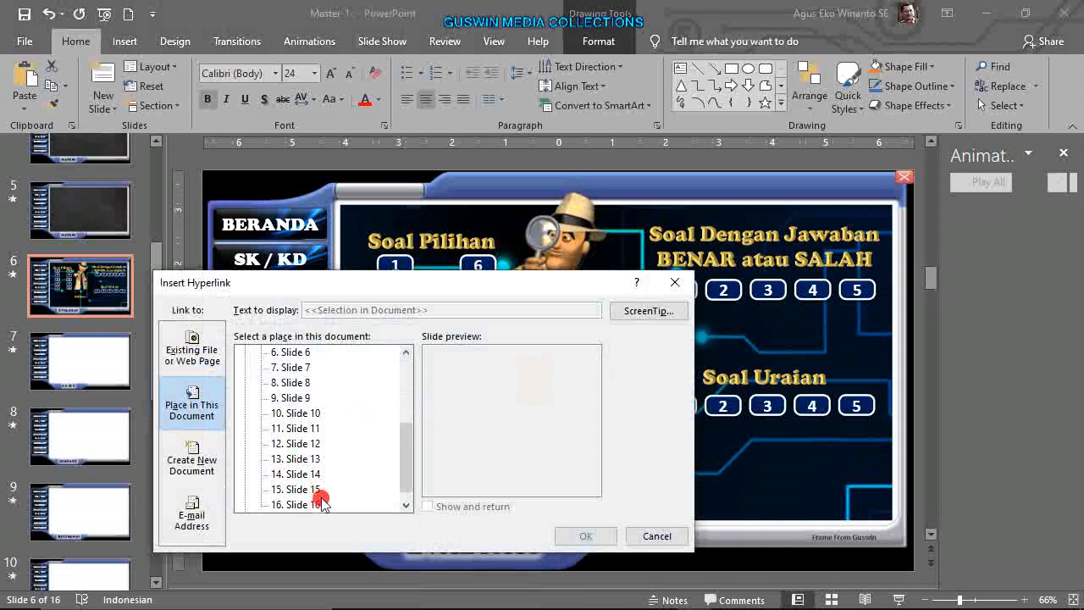
click(313, 459)
click(586, 535)
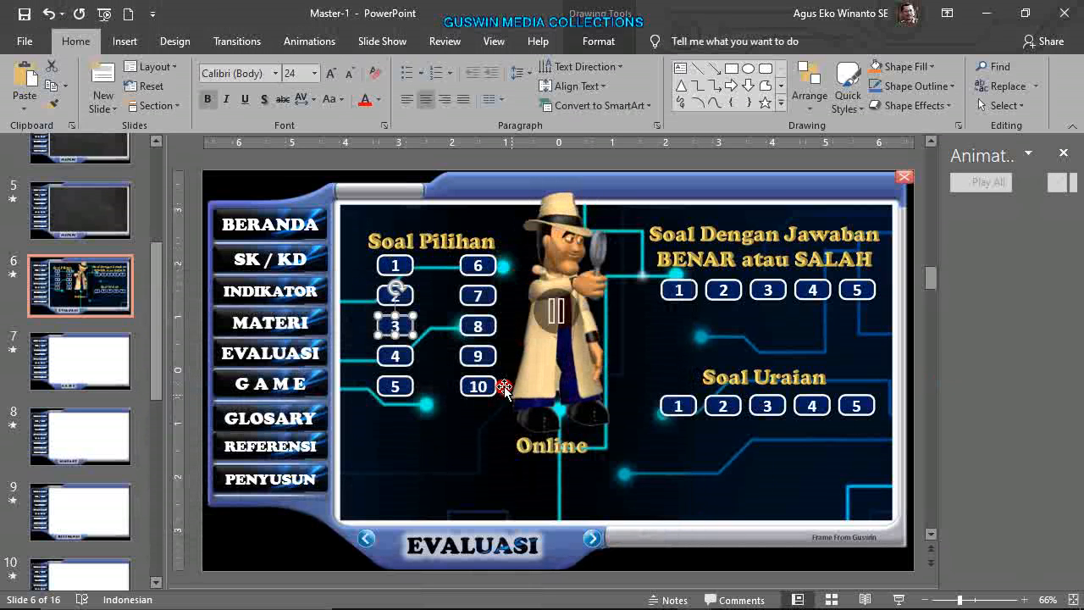
click(959, 392)
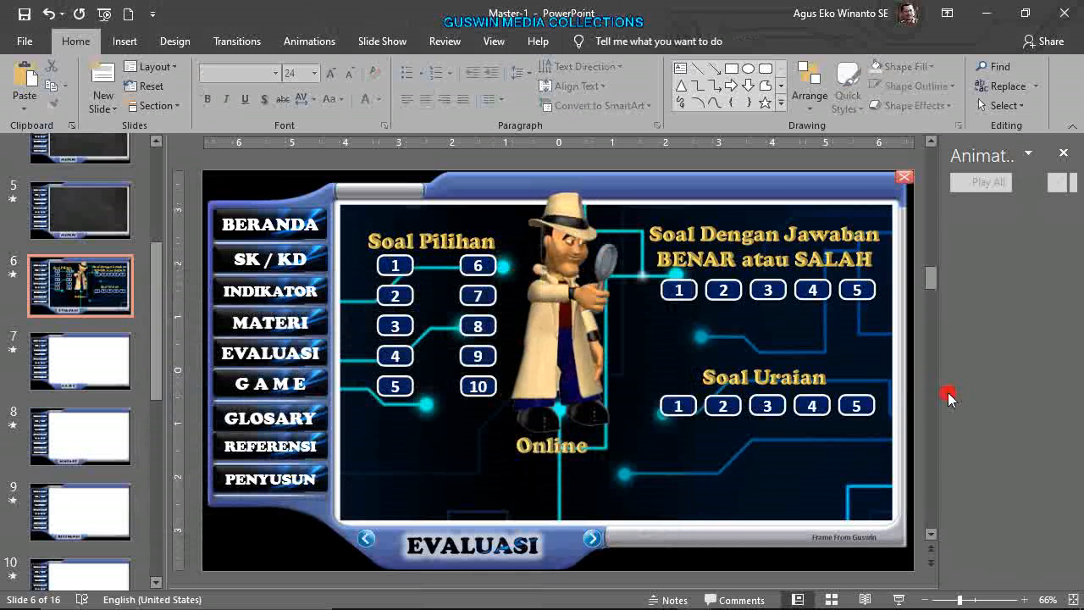
- Run the slide show from the EVALUASI slide, test the Soal Pilihan links 1 and 3, and end the show
click(897, 599)
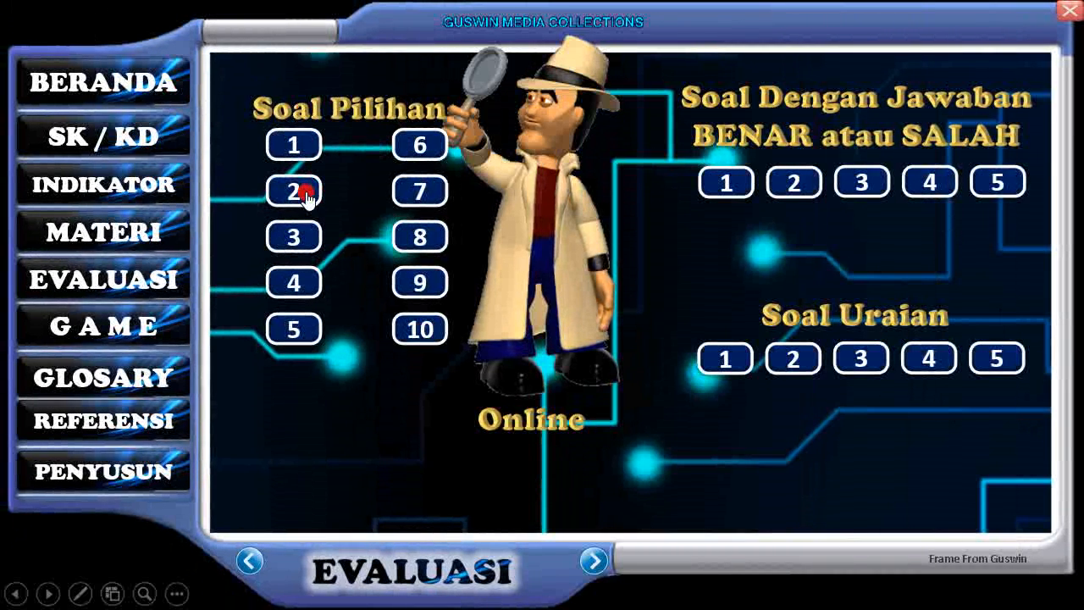
click(296, 145)
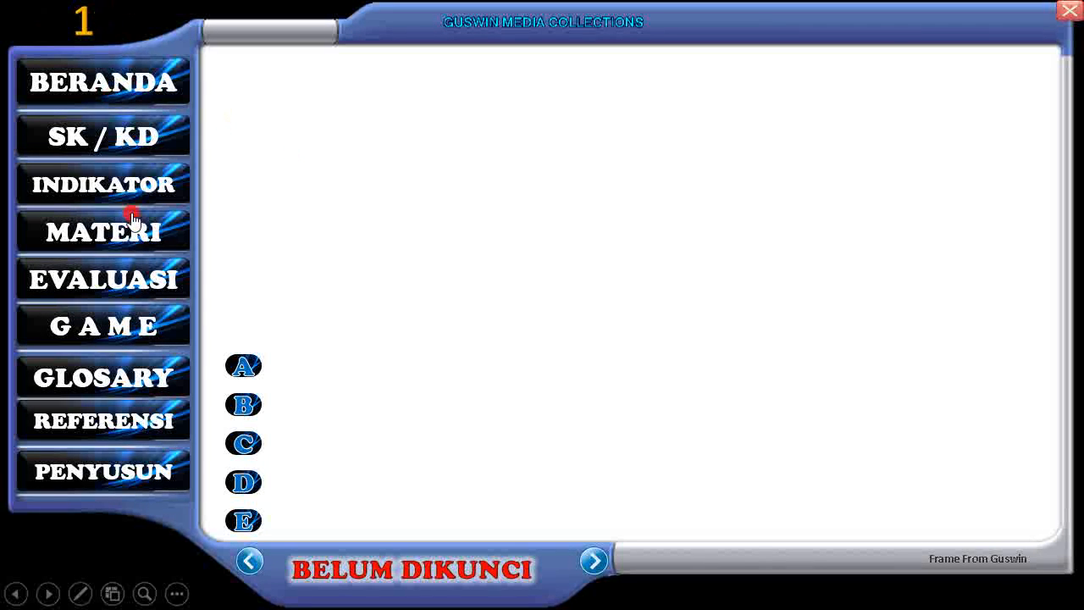
click(113, 279)
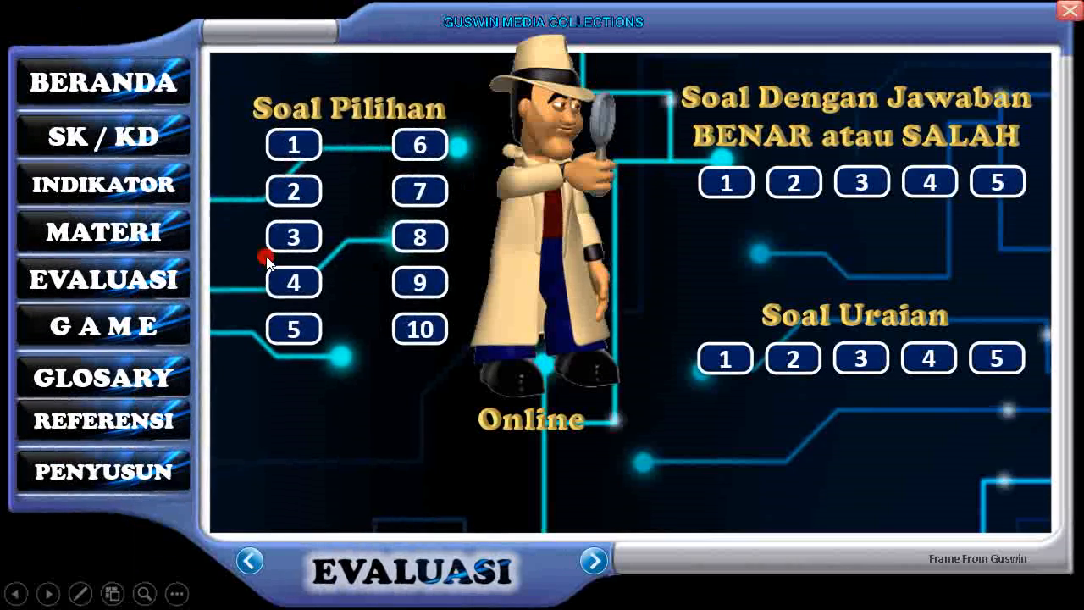
click(305, 242)
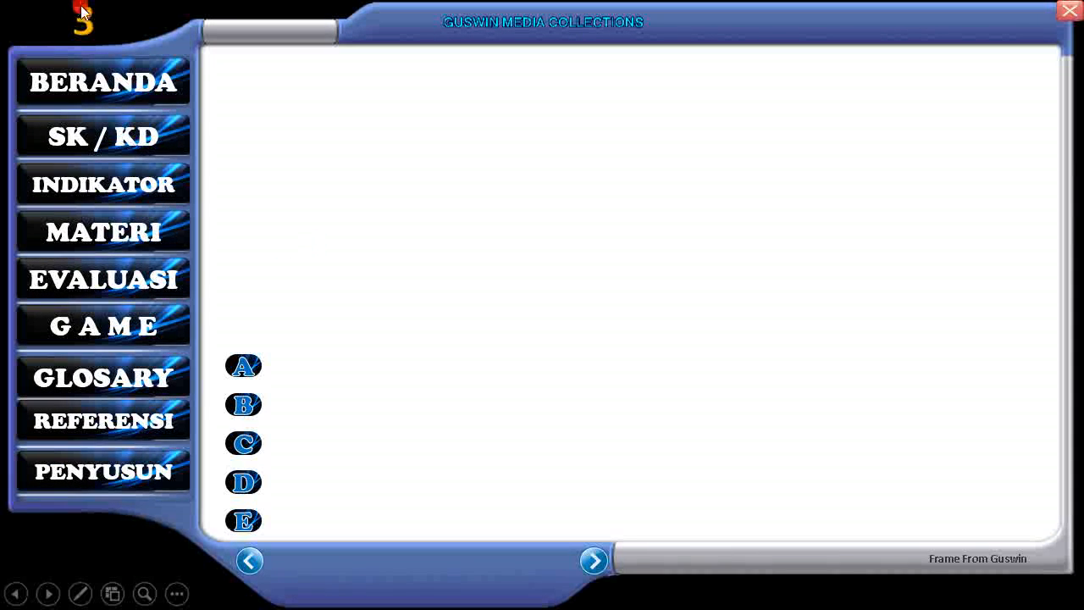
click(1062, 14)
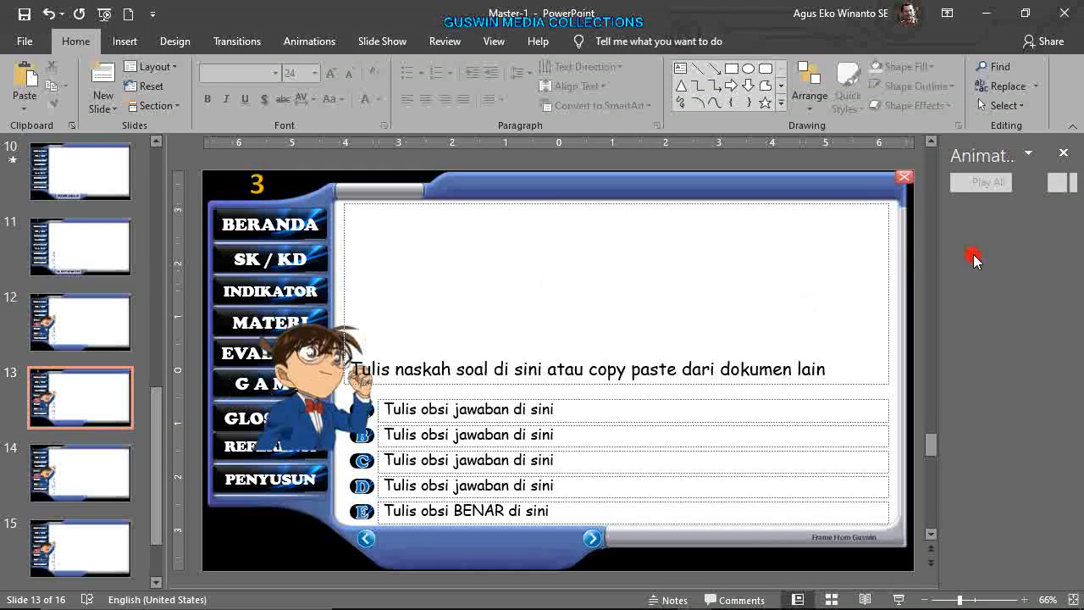
- Review the slide thumbnails, from the opening section and EVALUASI slide through the question slides to slide 16
scroll(97, 412, down, 2)
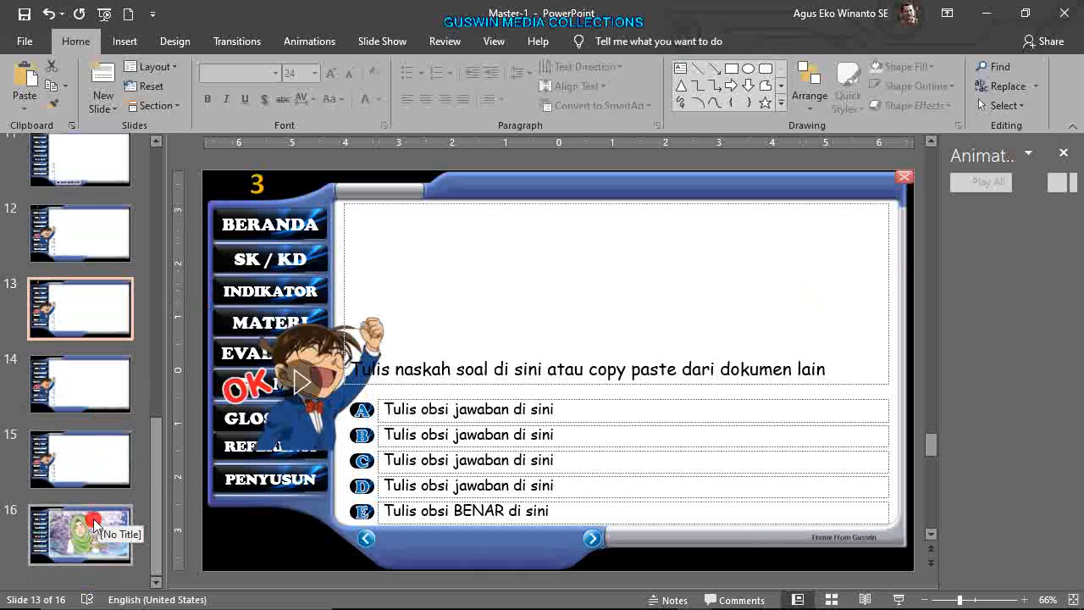
scroll(98, 364, up, 6)
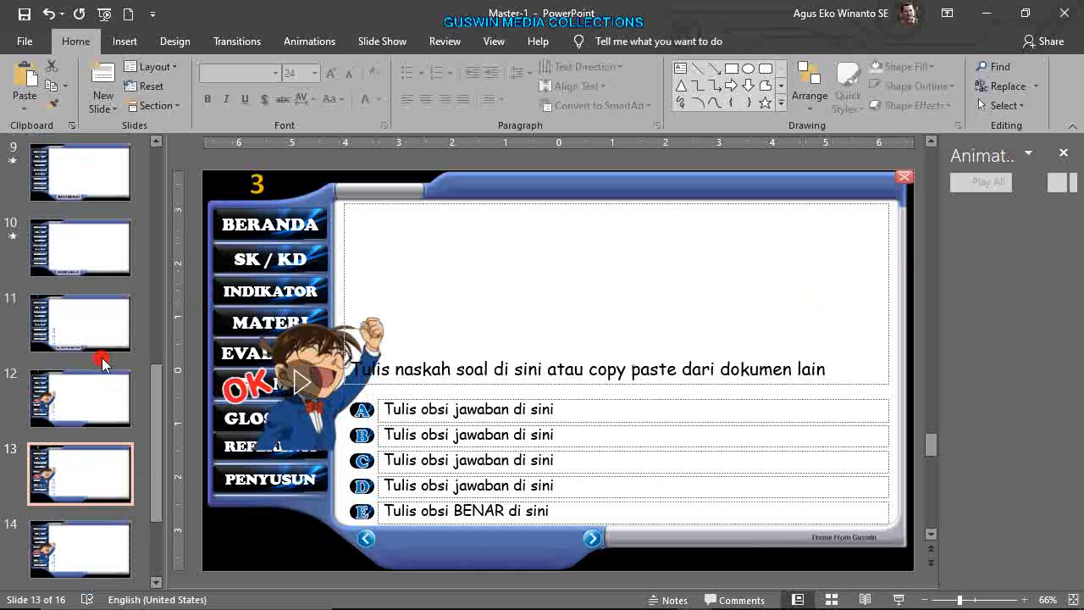
scroll(100, 362, up, 8)
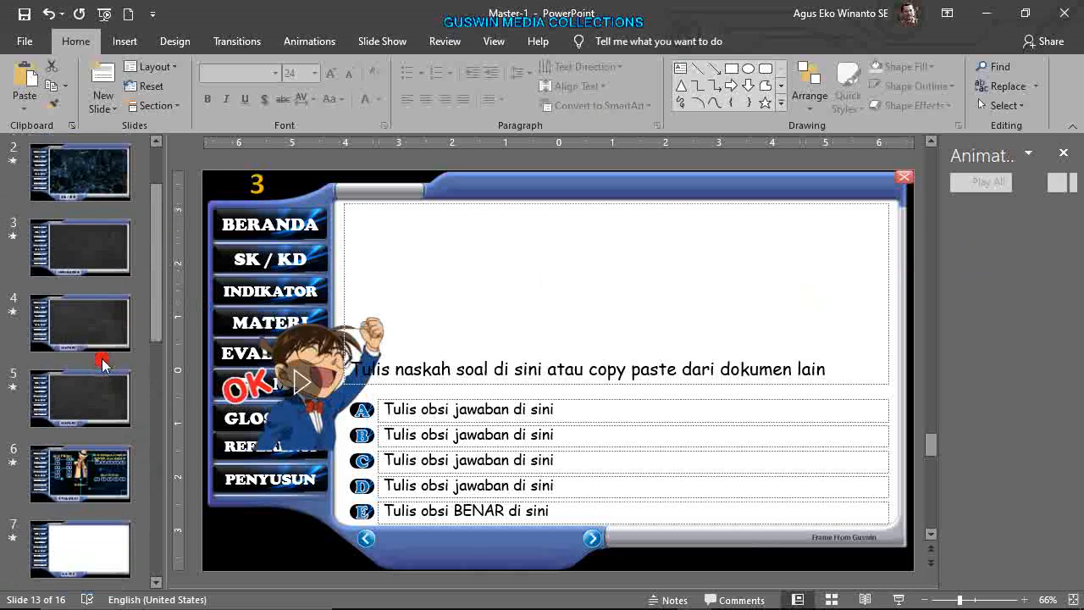
scroll(101, 296, down, 6)
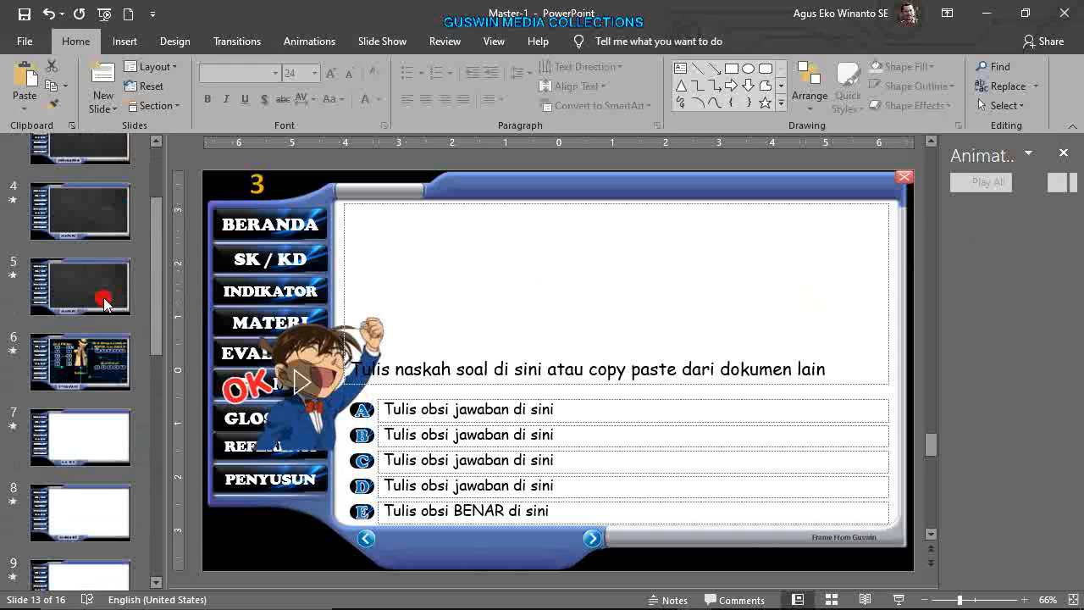
scroll(114, 322, down, 6)
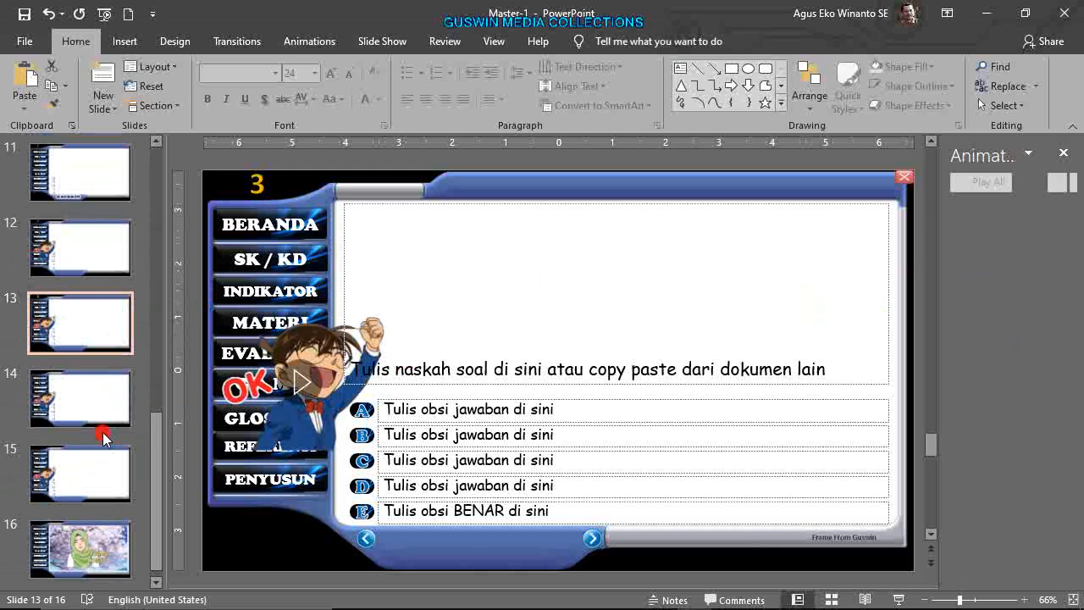
scroll(103, 432, down, 1)
scroll(101, 406, up, 1)
scroll(100, 406, up, 1)
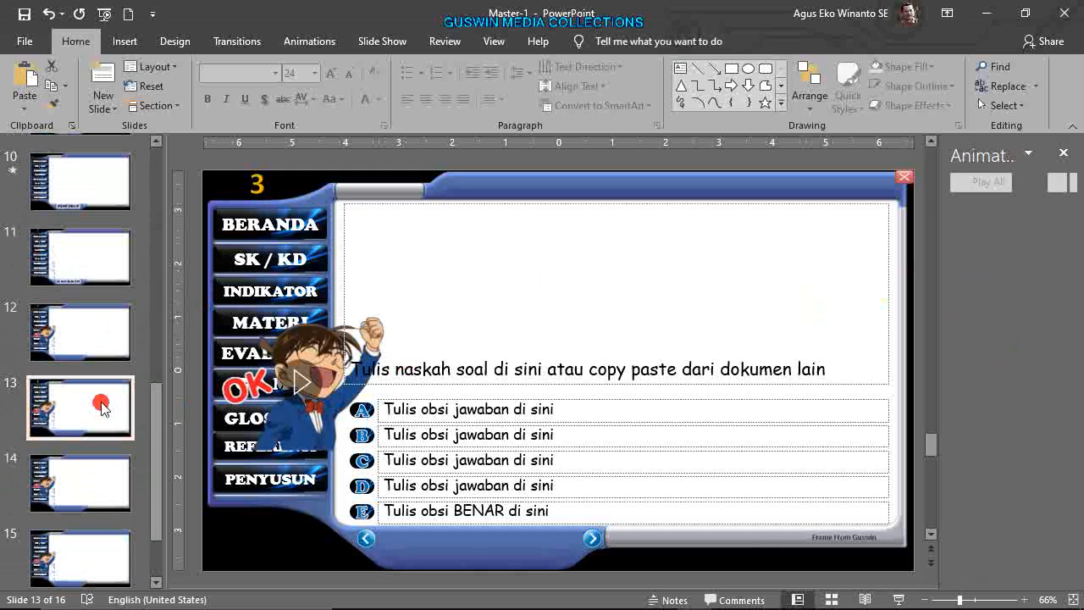
scroll(101, 407, down, 1)
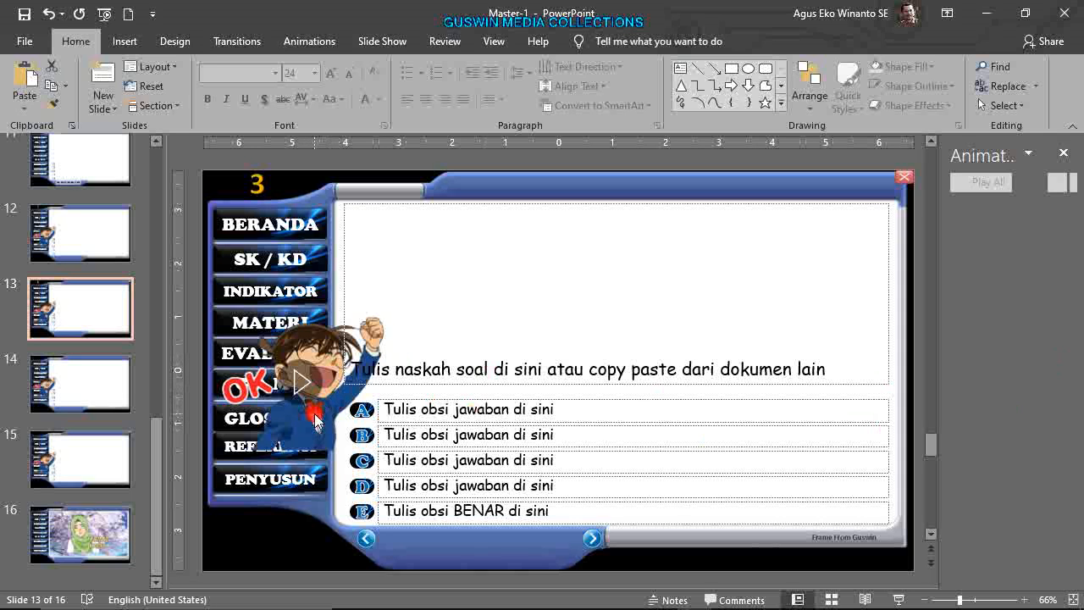
- Play slide 13 as a slide show, test the response to answer E, and end the show
click(899, 600)
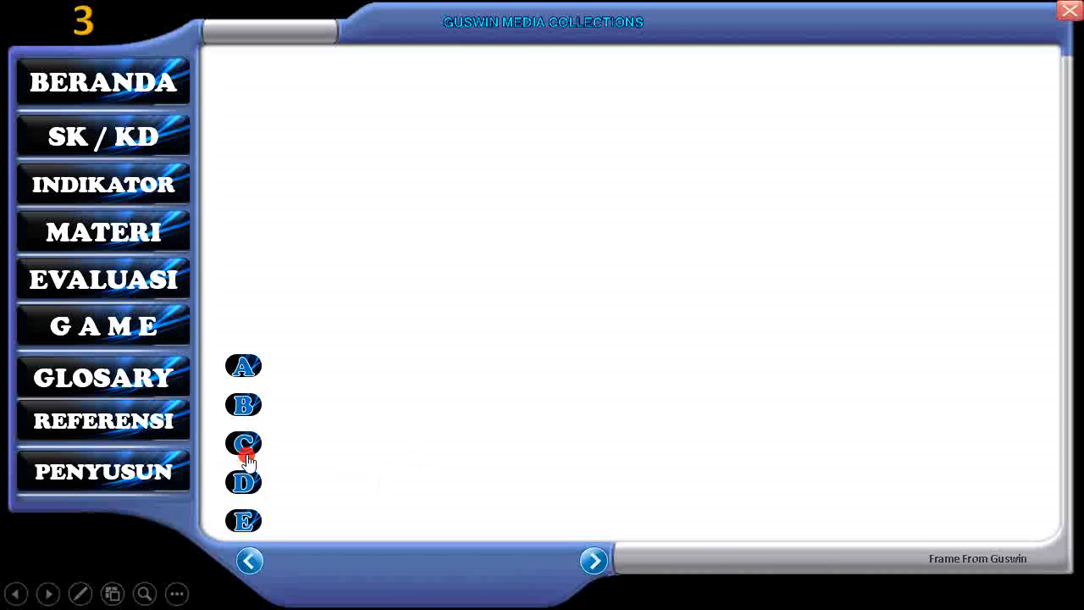
click(244, 523)
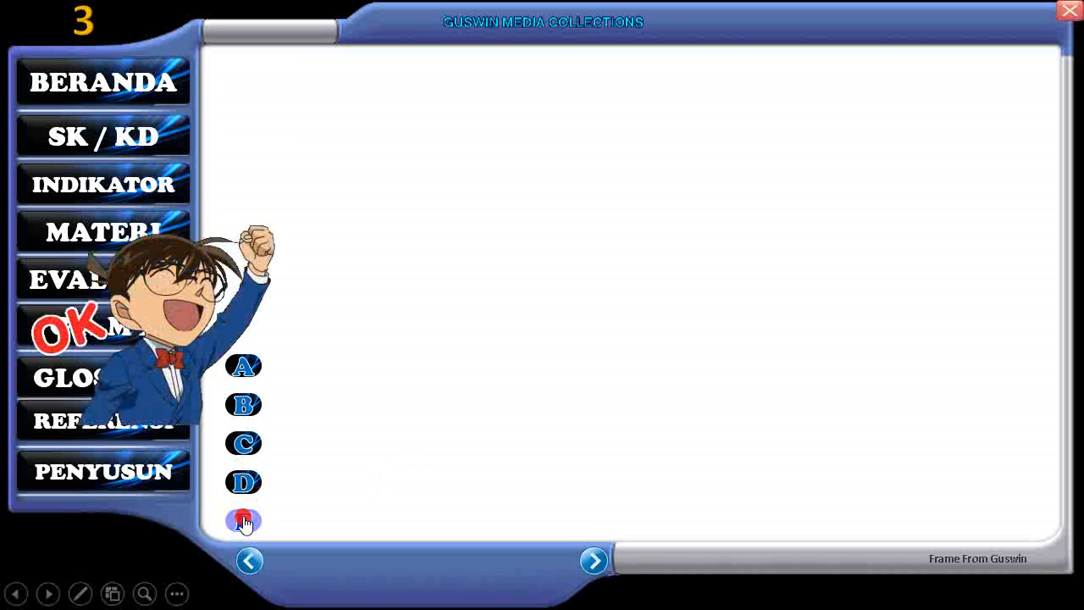
click(1074, 10)
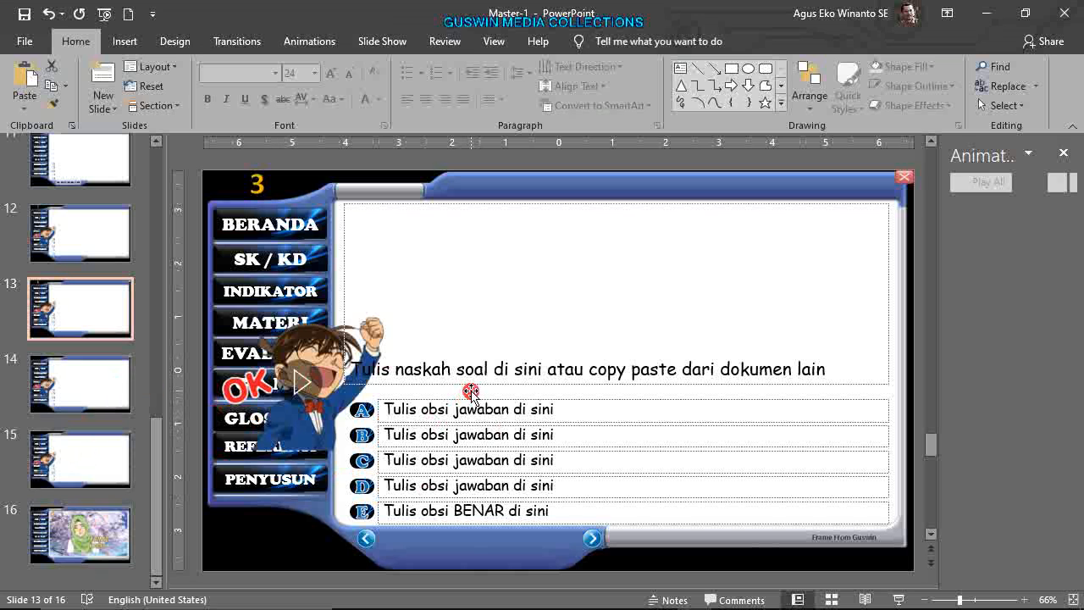
- Try the C Benar layout on slide 13 and switch the slide back to the Jawaban E layout
click(155, 67)
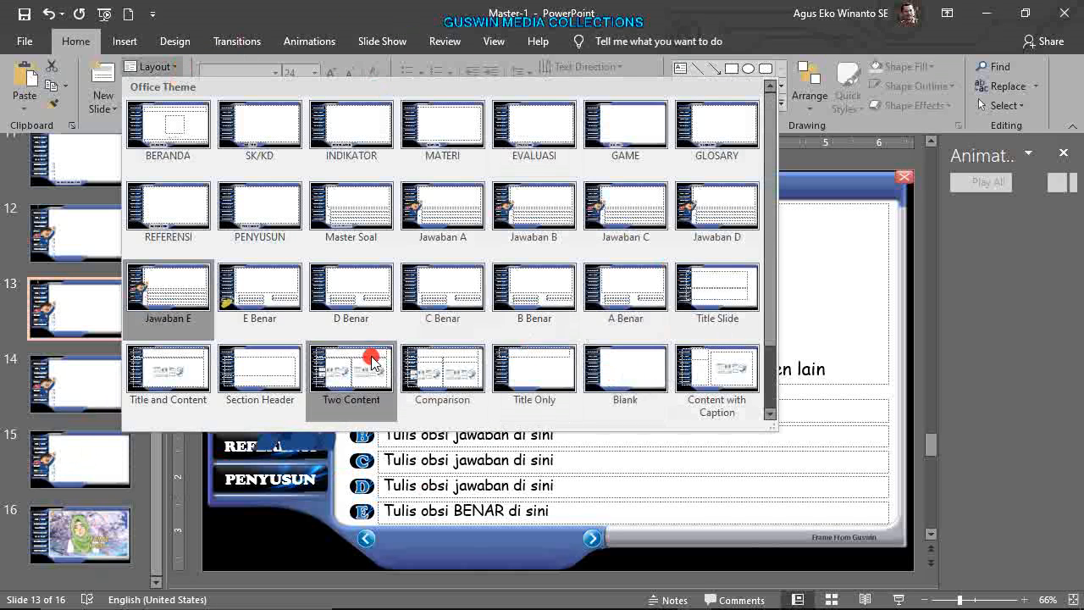
click(434, 297)
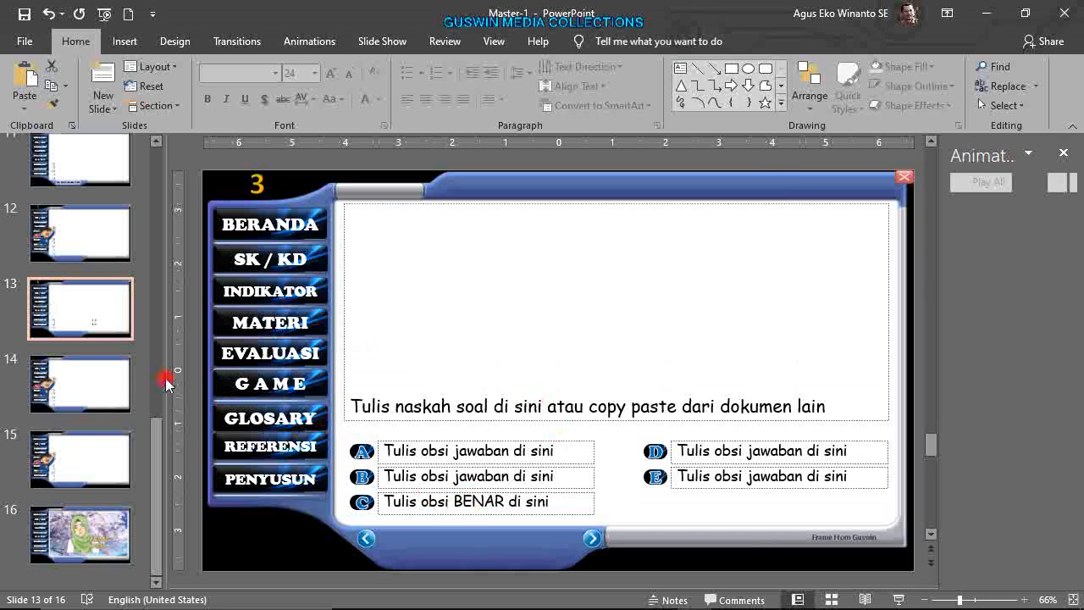
click(155, 67)
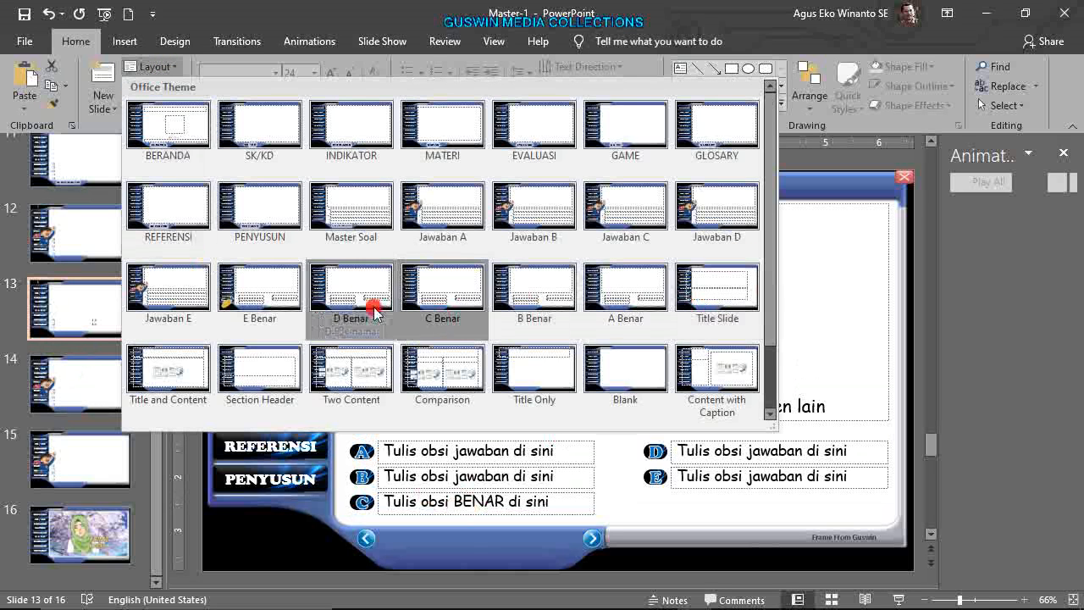
click(197, 307)
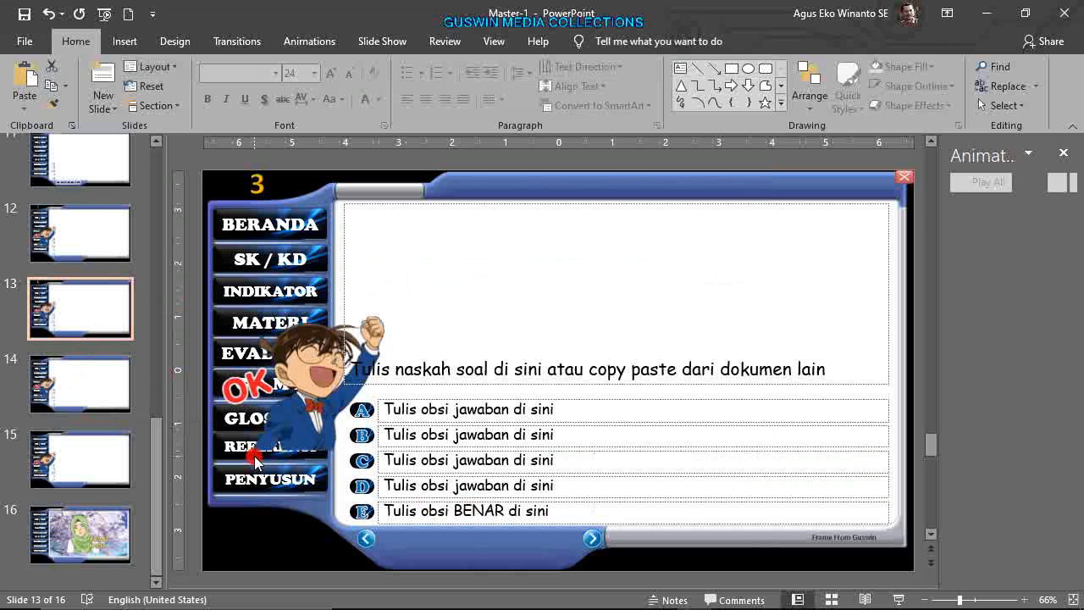
- Apply the E Benar layout to slide 13 and test answer E in the slide show
click(161, 67)
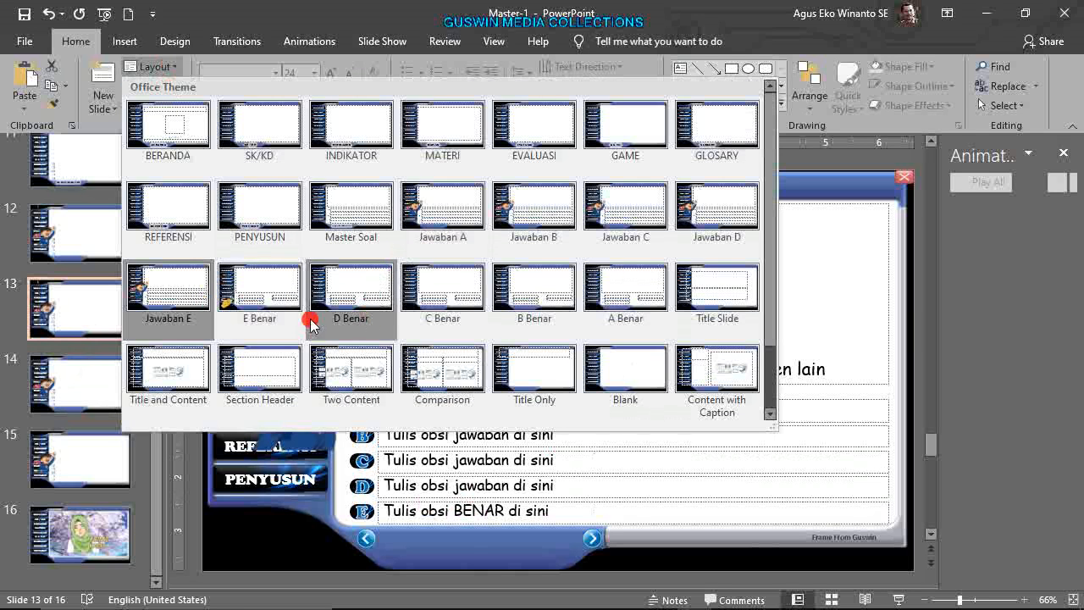
click(280, 306)
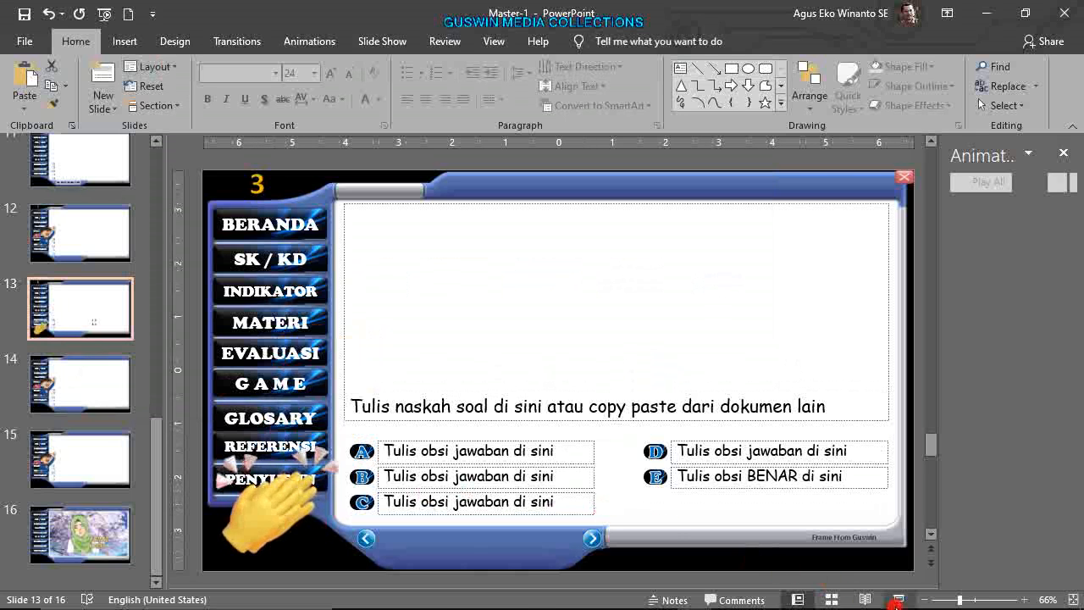
mouse_move(903, 585)
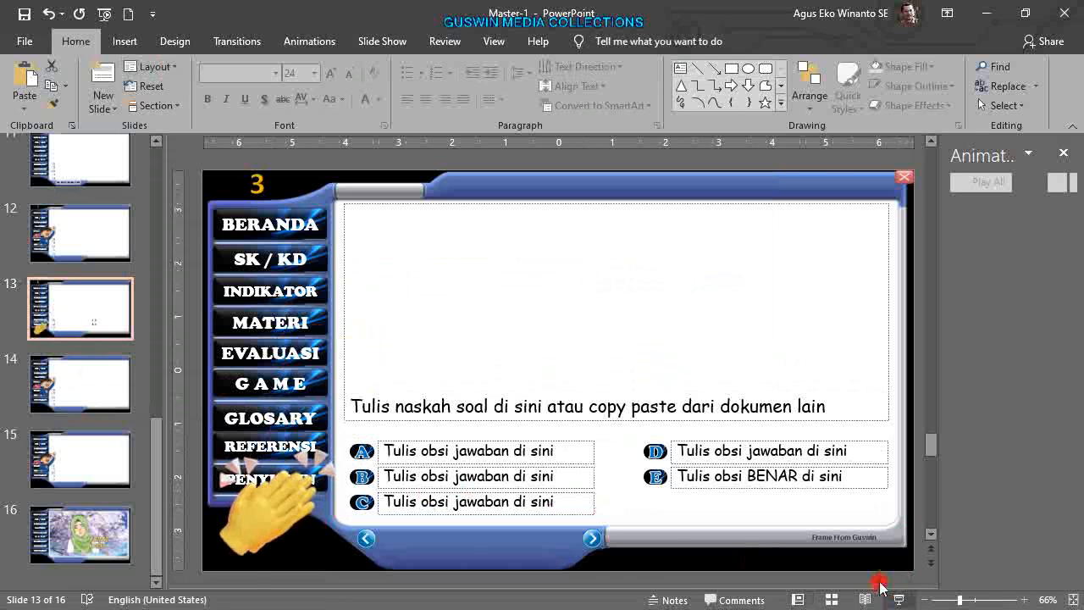
click(881, 595)
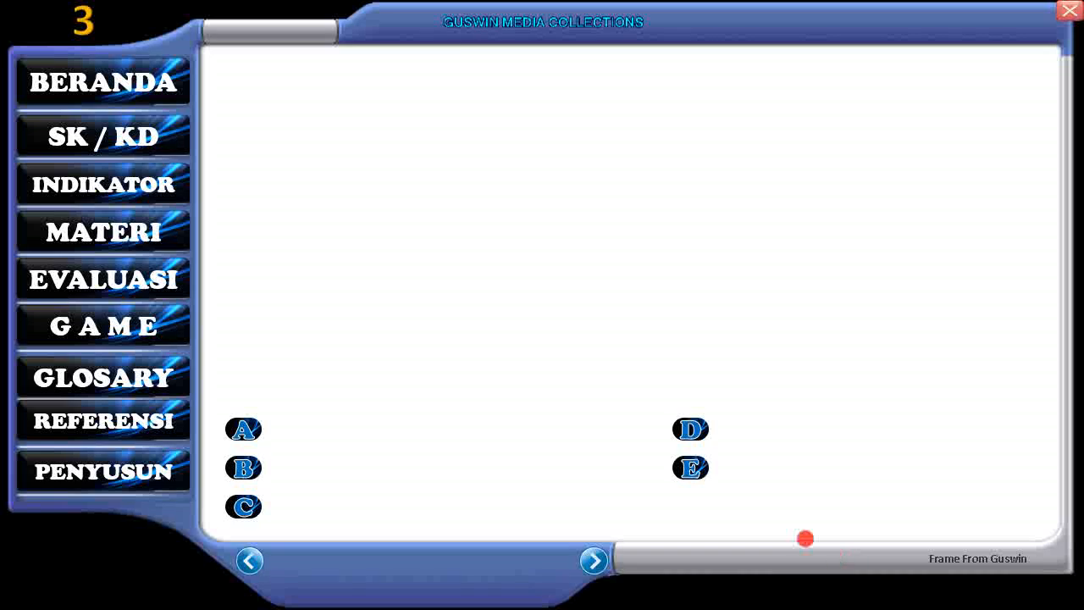
click(691, 471)
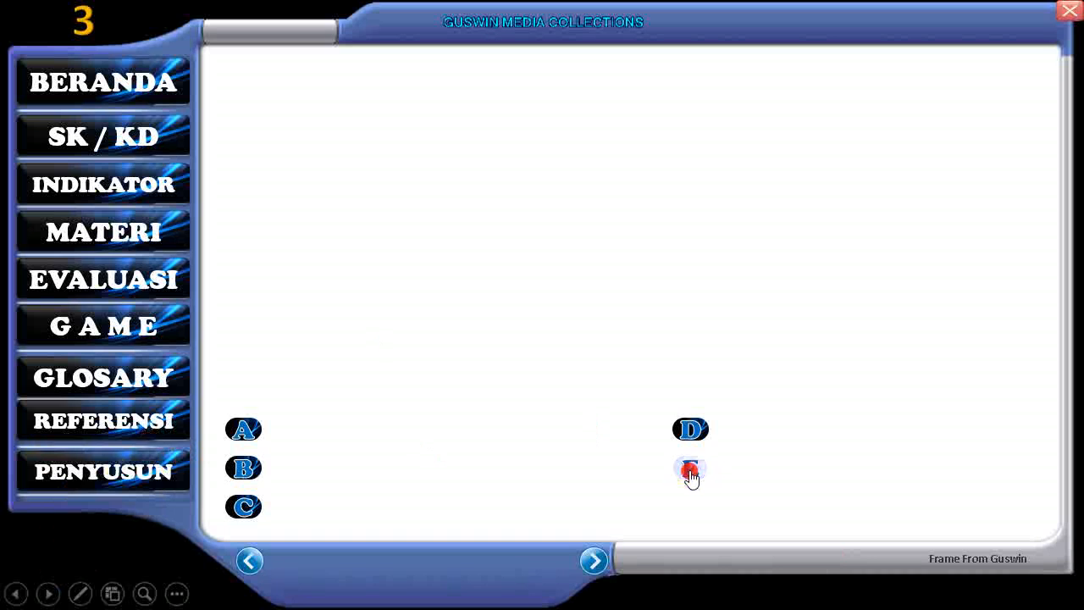
key(Escape)
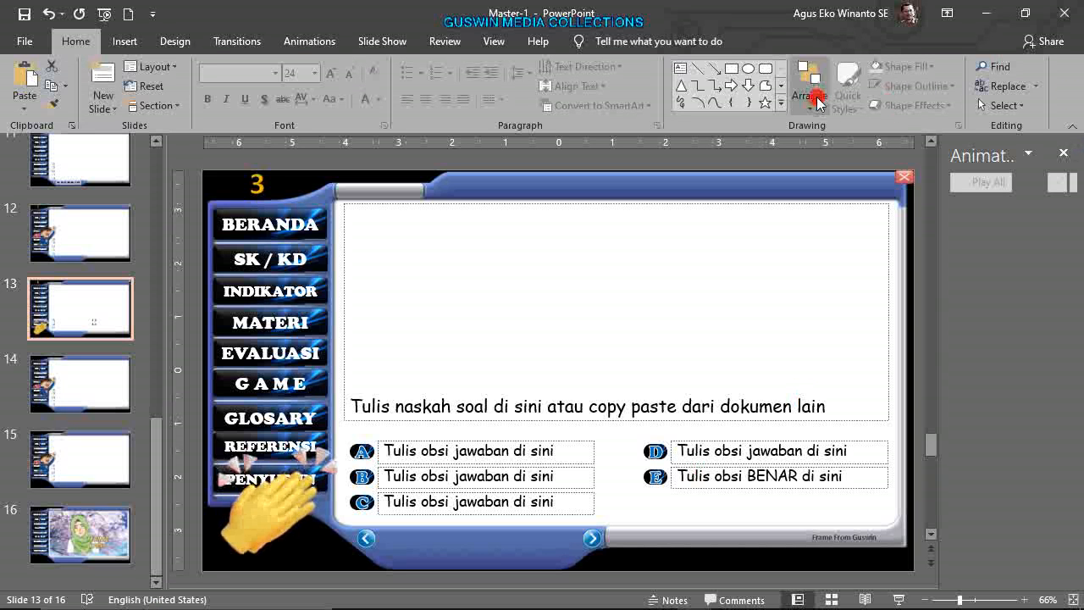